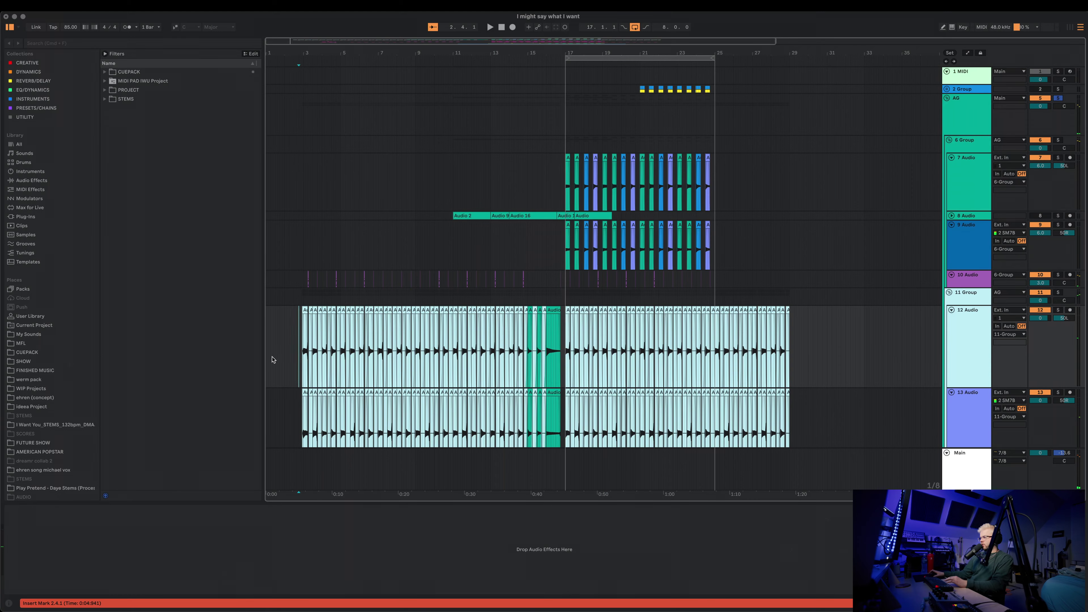
- Play the arrangement from bar 3, at the start of the clips on the 12 Audio and 13 Audio tracks
scroll(272, 359, "down", 4)
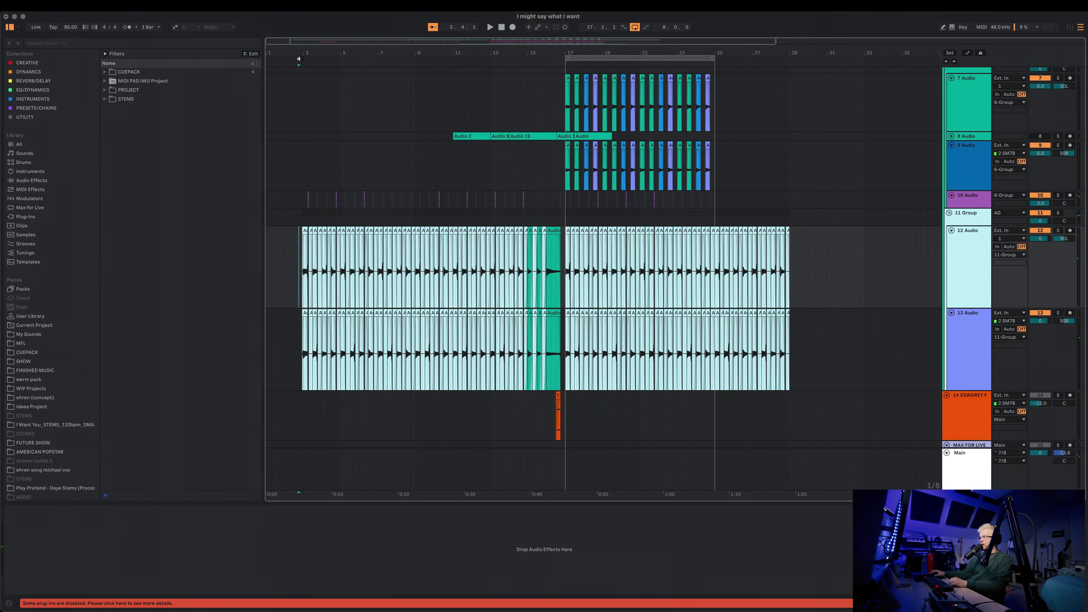
left_click_drag(301, 56, 305, 115)
left_click(313, 273)
left_click(969, 218)
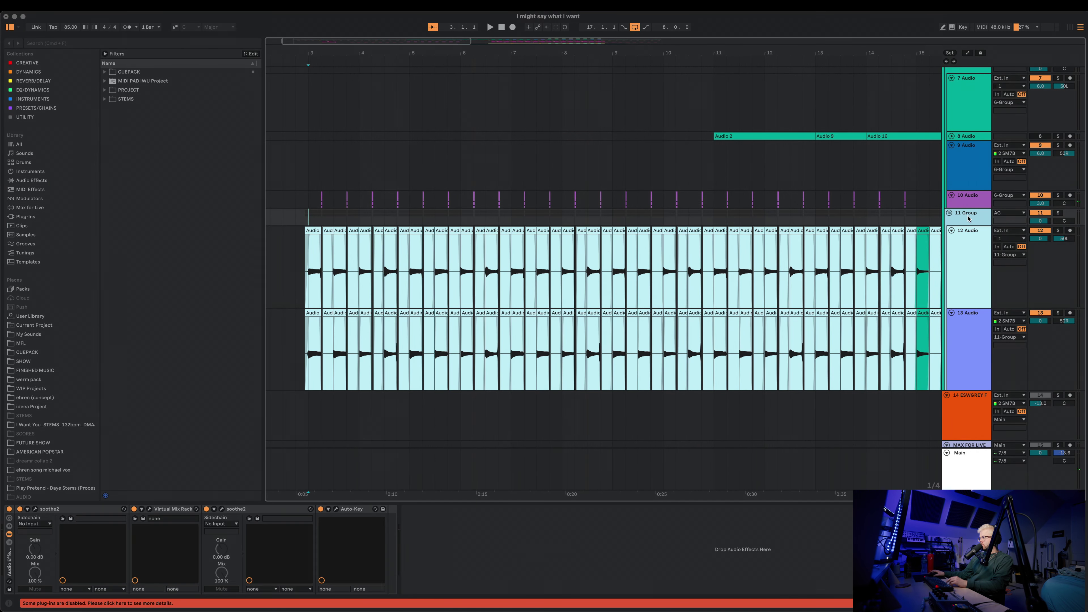
left_click(311, 284)
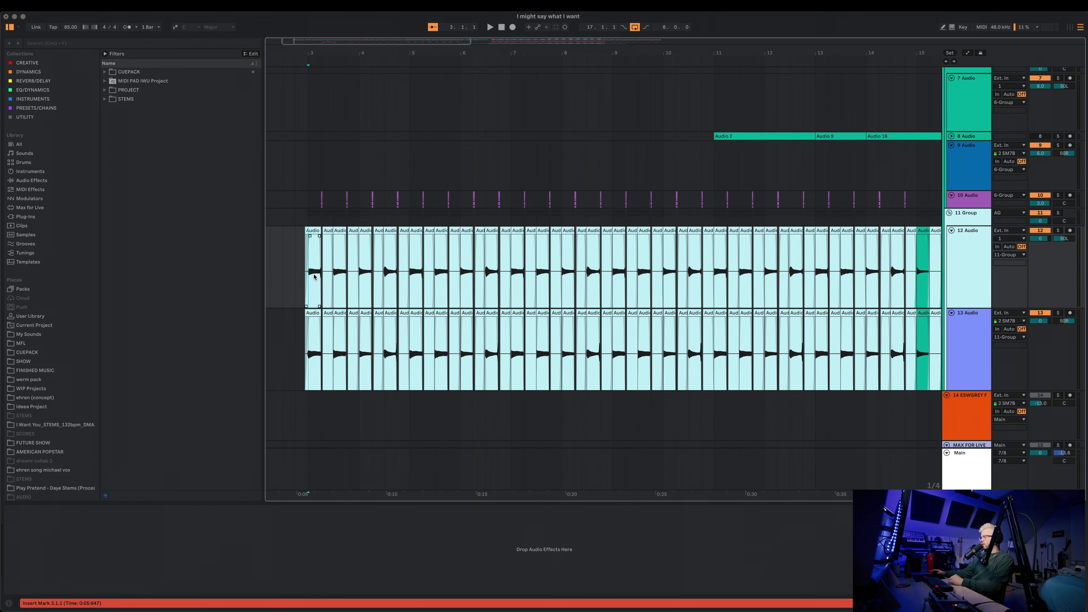
scroll(871, 147, "down", 2)
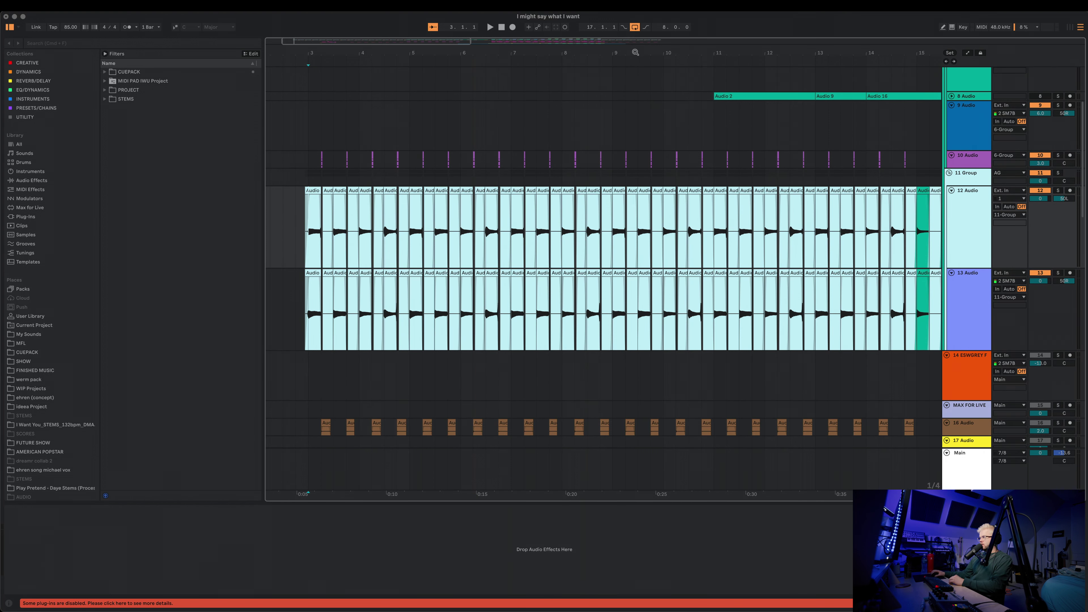
left_click_drag(636, 52, 636, 26)
scroll(274, 227, "down", 4)
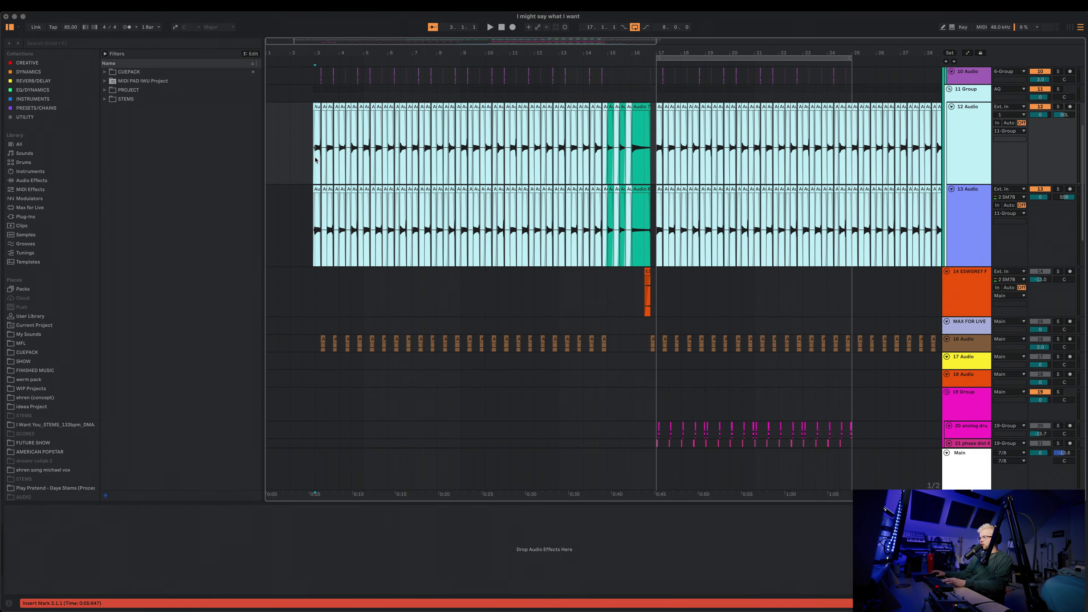
key("space")
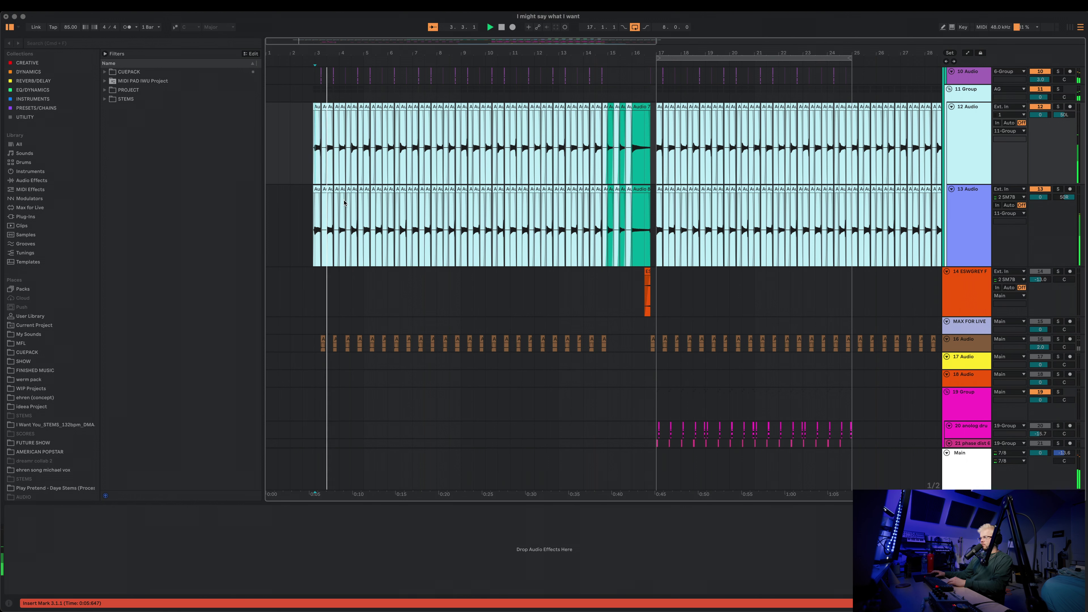
- Place the insert marker at bar 7 on the 31 Audio track and solo that track
scroll(347, 203, "up", 4)
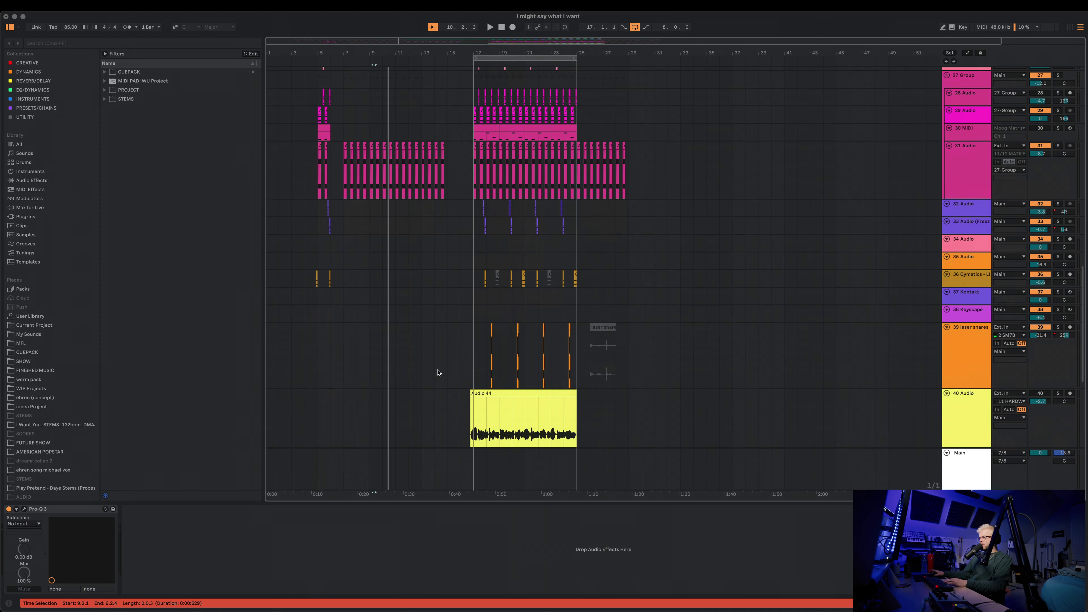
scroll(406, 286, "up", 10)
scroll(429, 285, "down", 8)
scroll(441, 287, "up", 4)
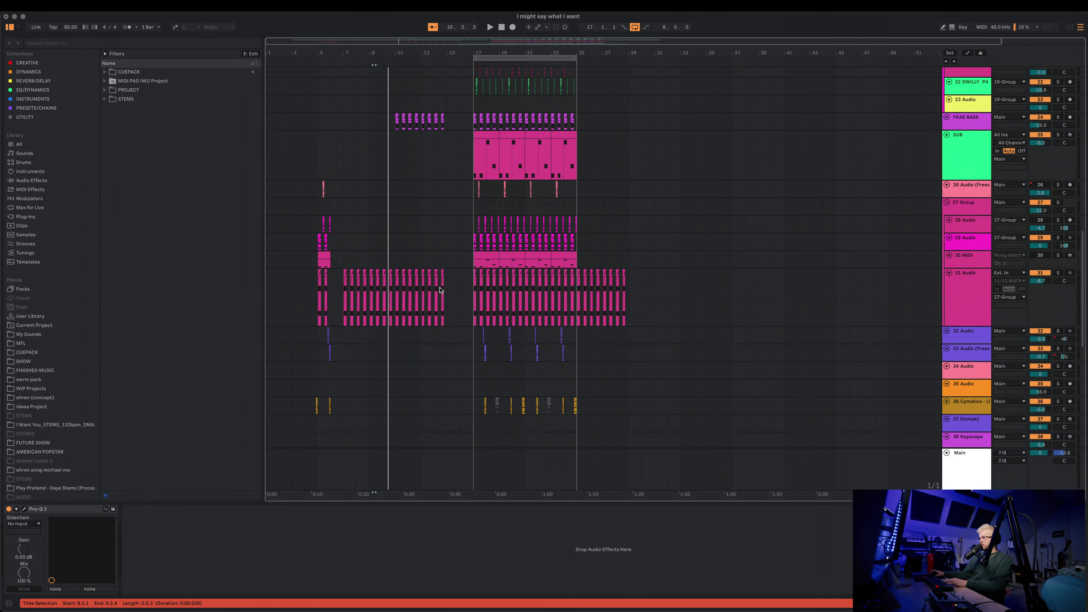
left_click(347, 306)
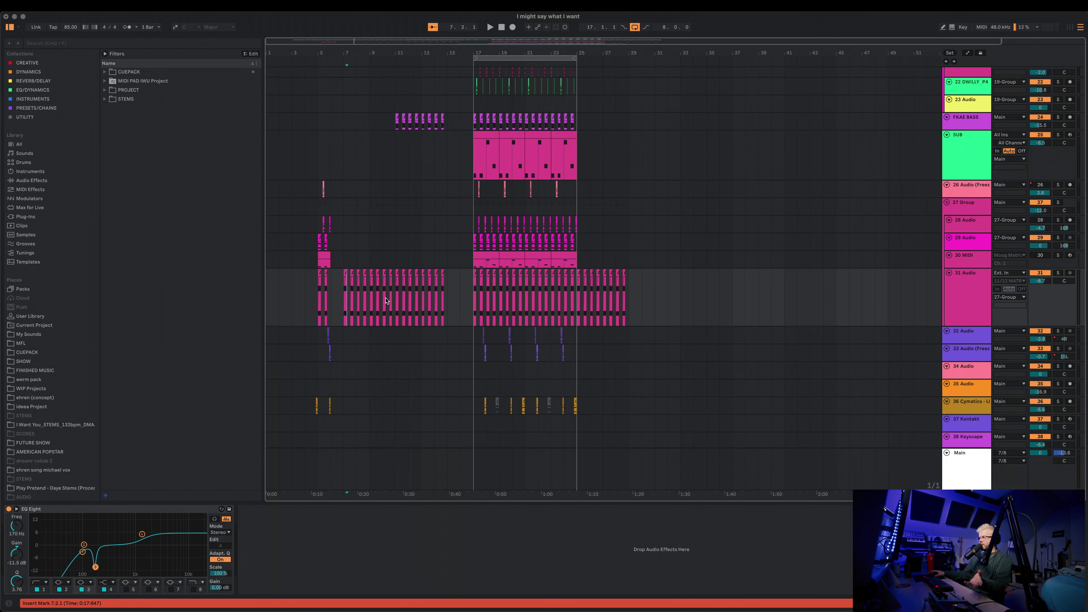
scroll(348, 255, "down", 2)
left_click(344, 265)
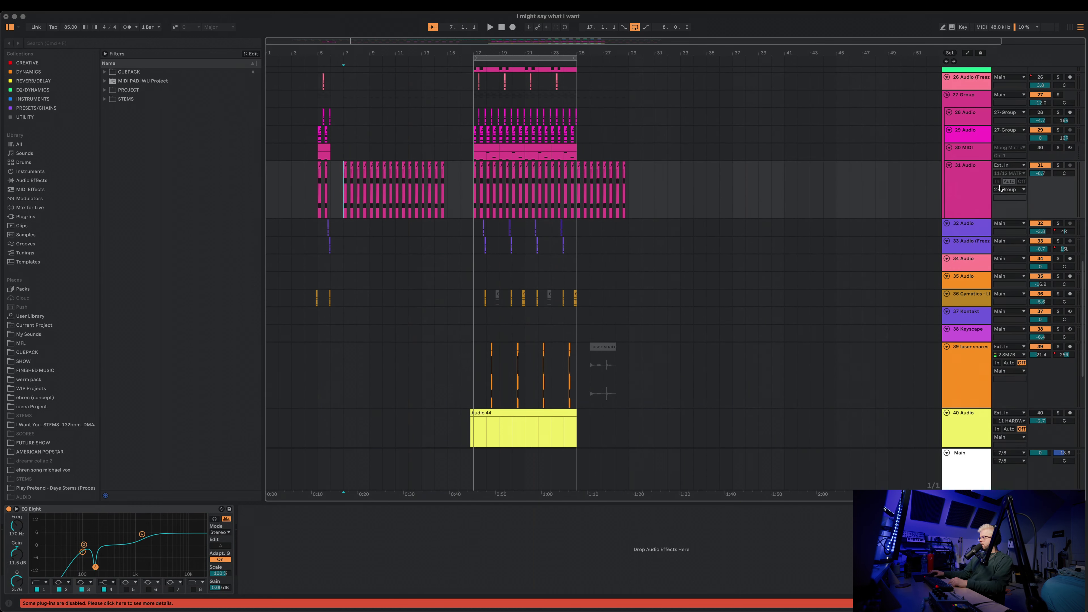
left_click(960, 173)
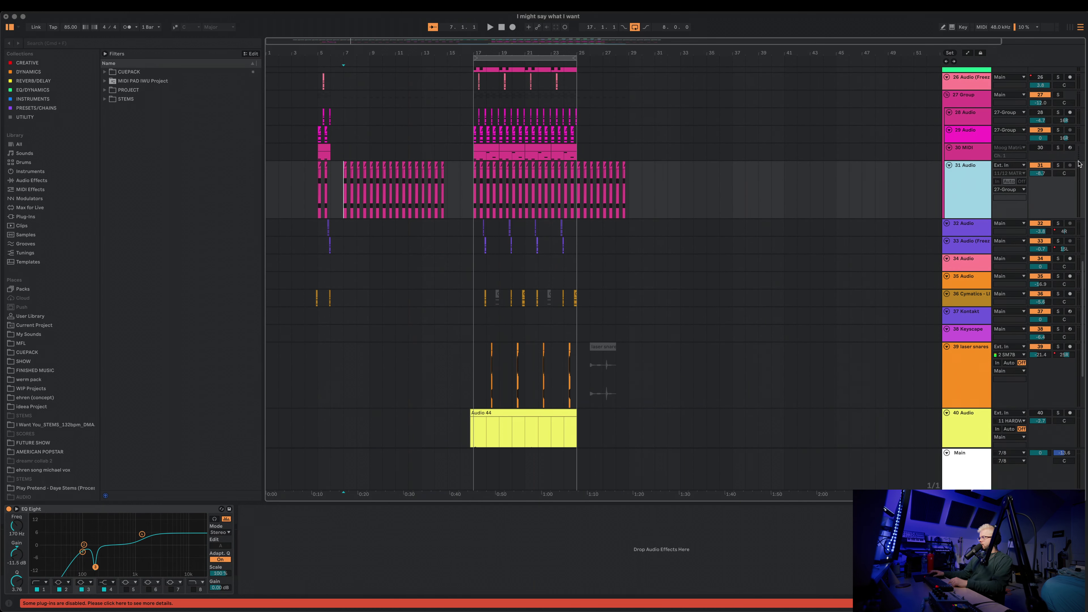
scroll(961, 172, "up", 2)
left_click(1058, 209)
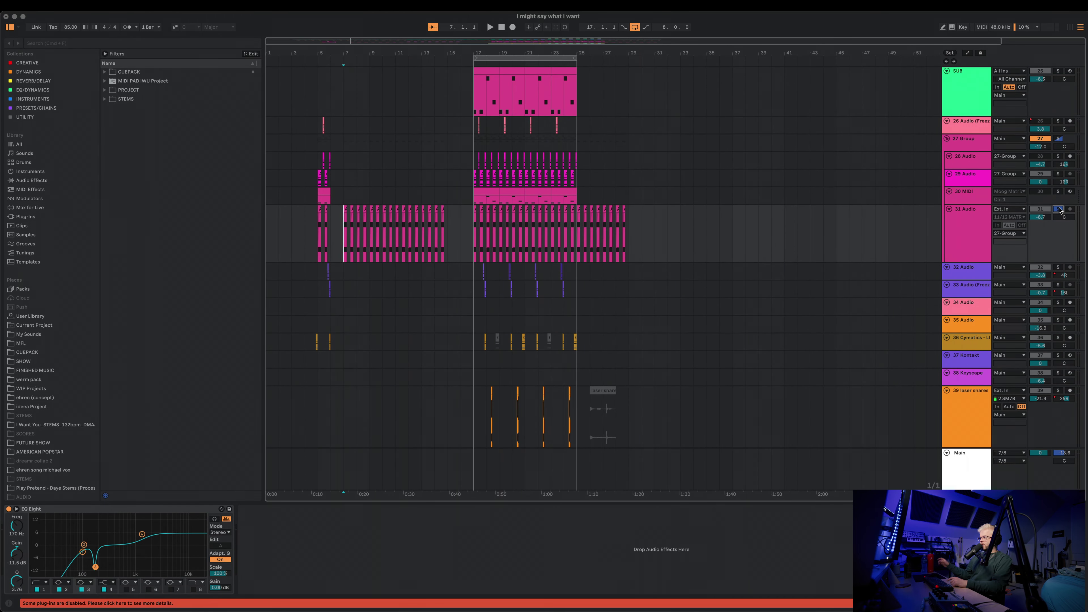
- Play from bar 17 and switch the solo from 31 Audio to the 29 Audio track
left_click_drag(346, 54, 354, 61)
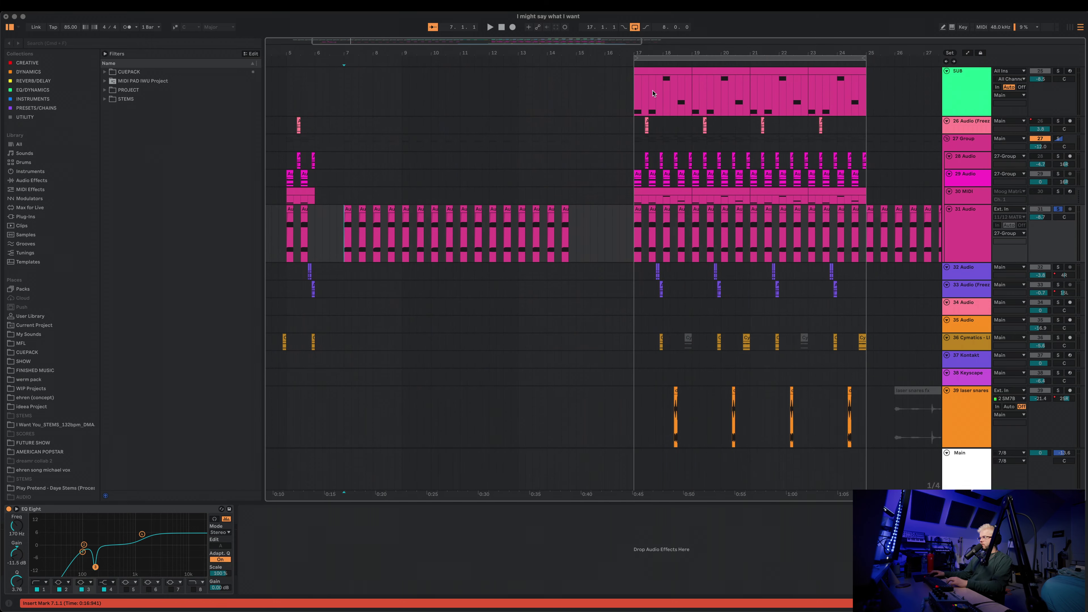
key("space")
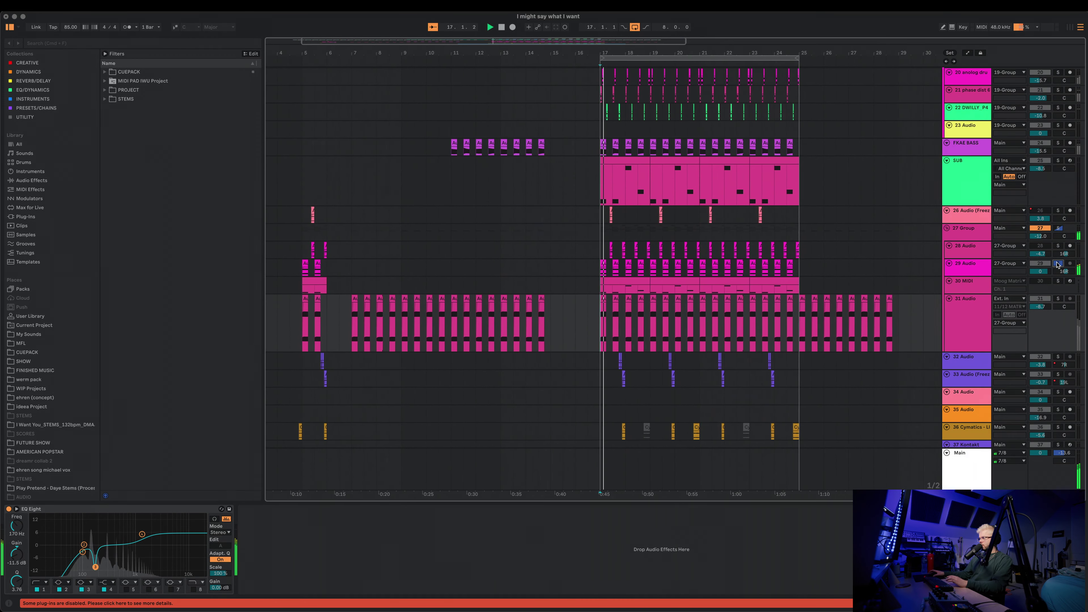
left_click(1057, 264)
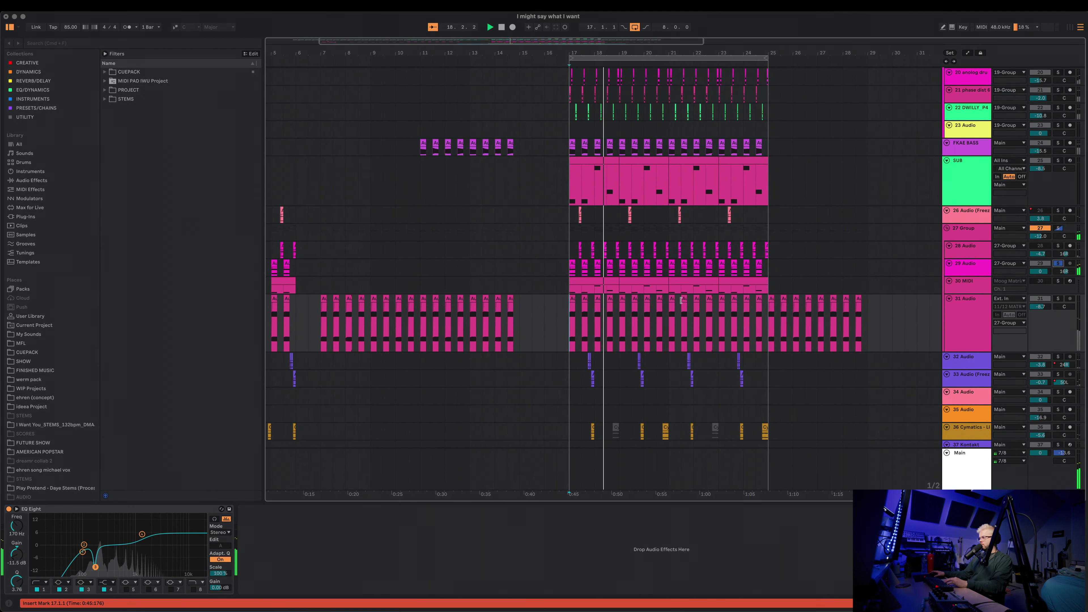
left_click(960, 269)
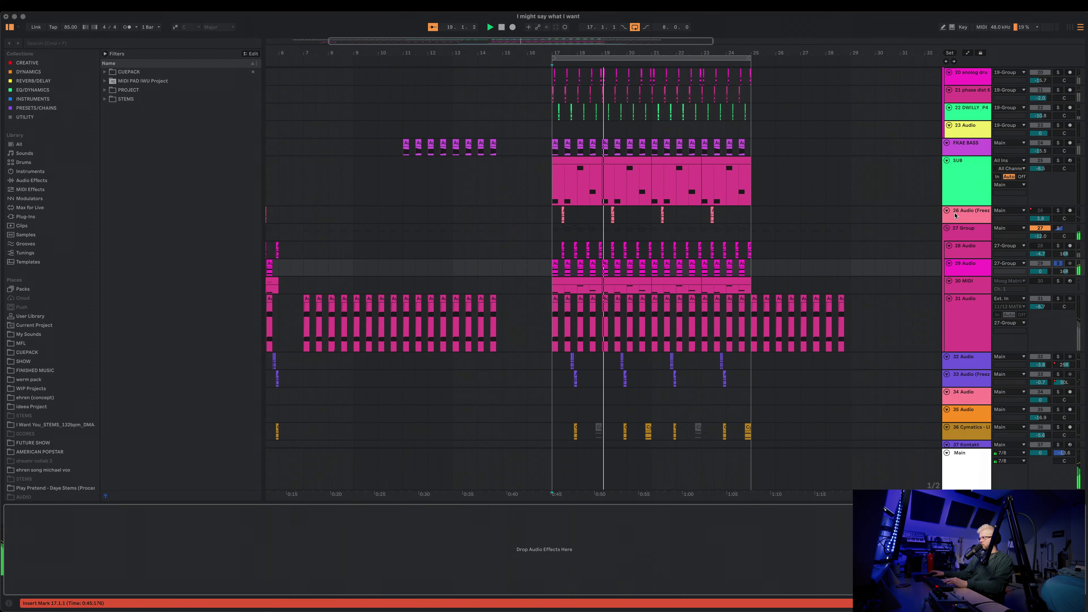
- Solo the whole 27 Group and play it from bar 17
left_click(972, 235)
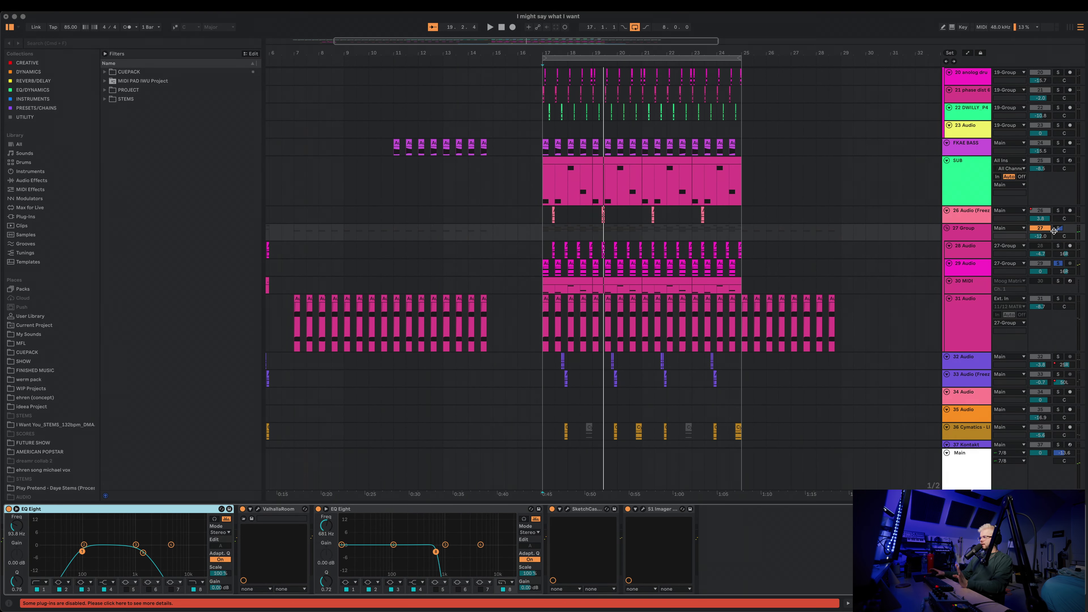
left_click(1055, 228)
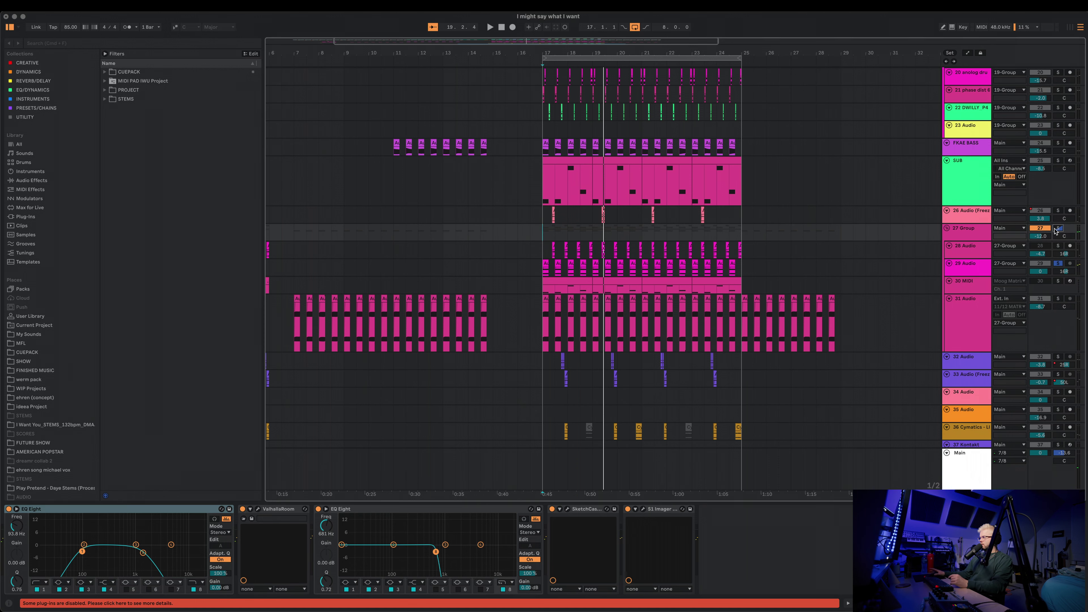
left_click(545, 332)
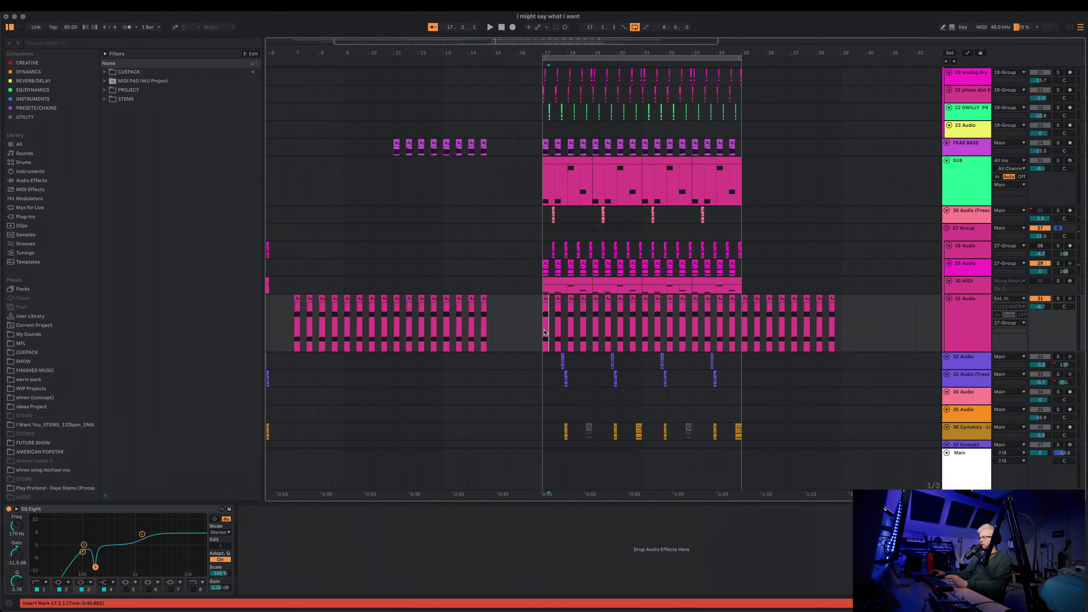
key("space")
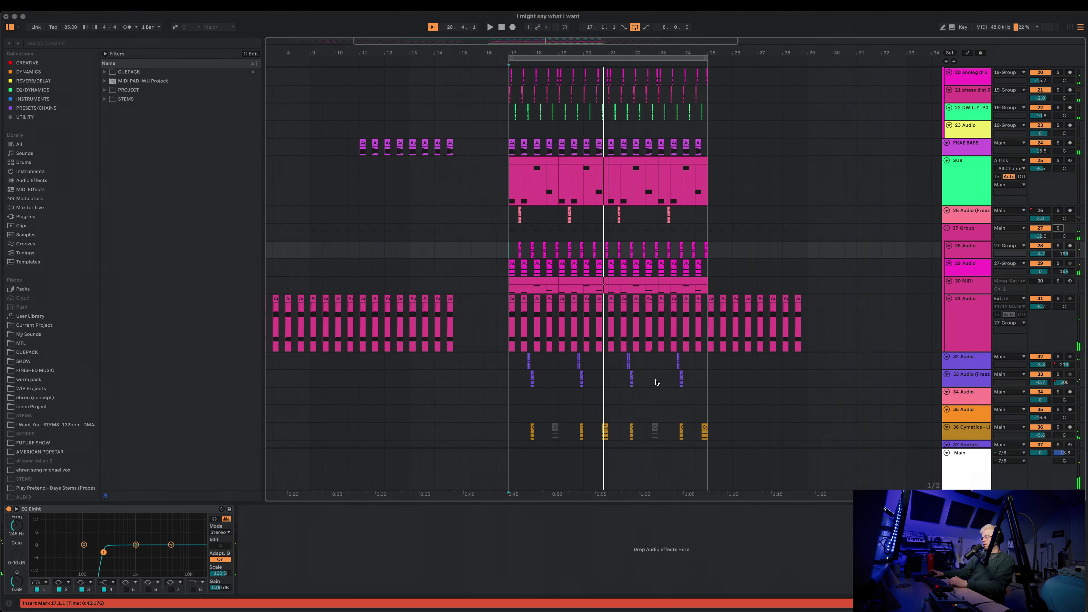
- Solo the 19 Group and play its tracks from bar 17
scroll(663, 393, "down", 3)
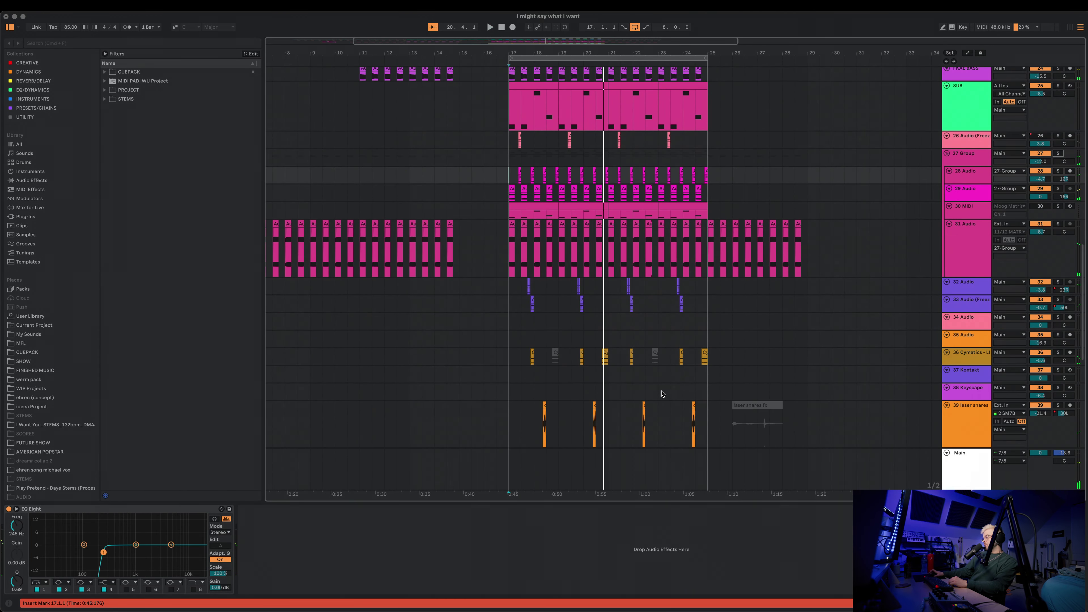
scroll(663, 394, "up", 12)
scroll(663, 394, "down", 7)
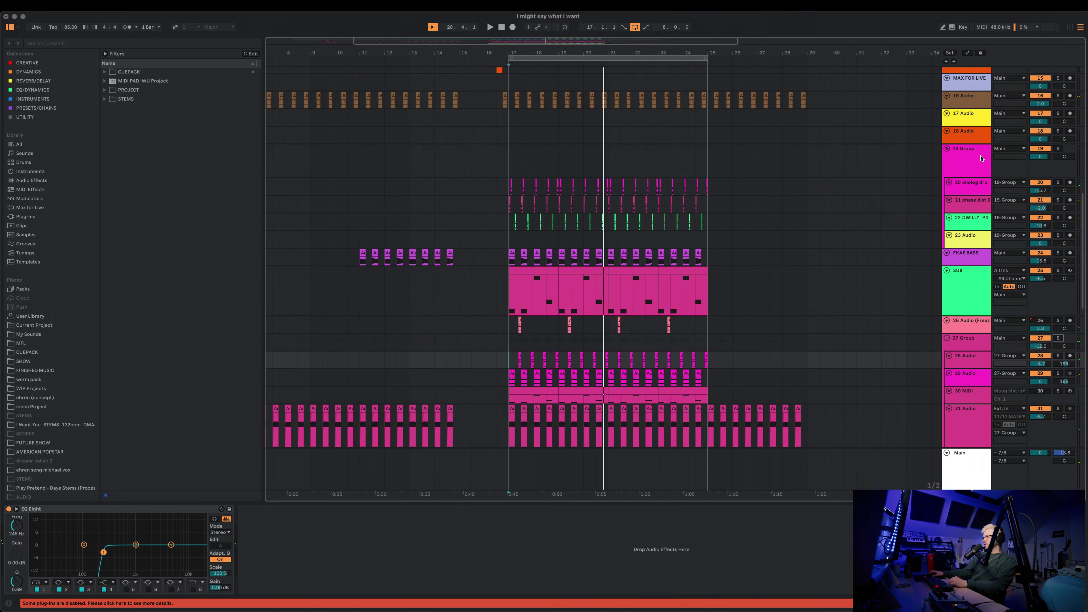
scroll(981, 158, "up", 3)
left_click(516, 238)
scroll(663, 321, "up", 5)
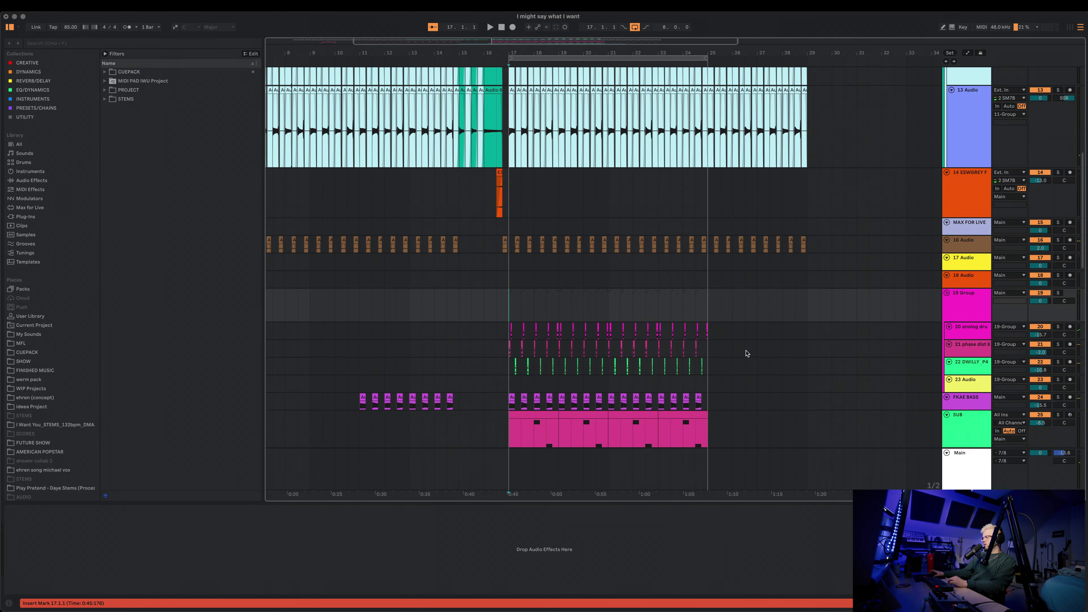
scroll(1039, 238, "down", 3)
left_click(1057, 288)
key("space")
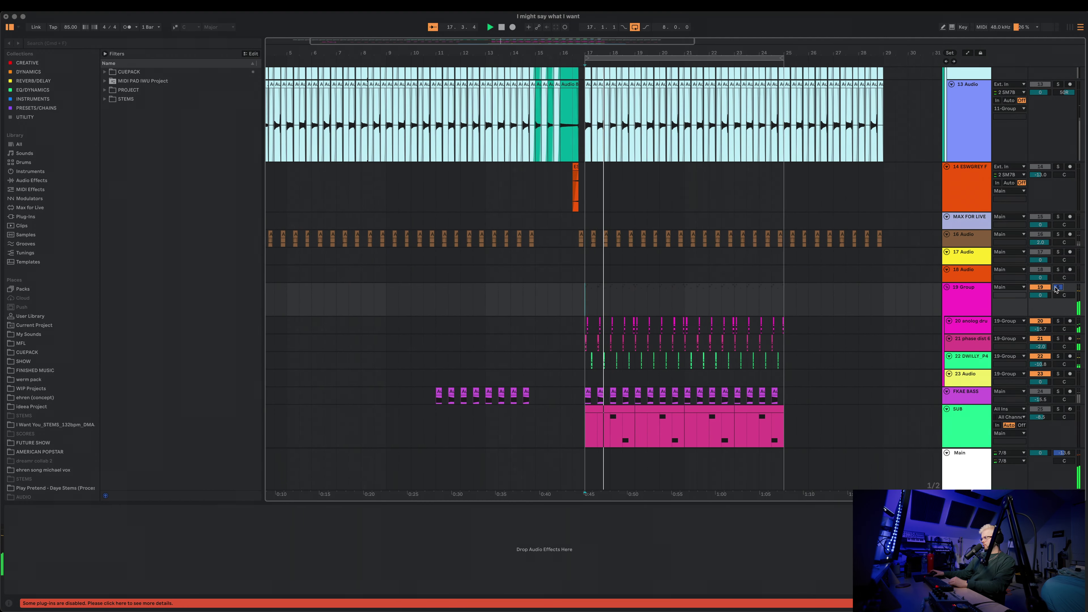
- Play the section from bar 17 without solos, with the laser snares track selected
scroll(711, 332, "down", 4)
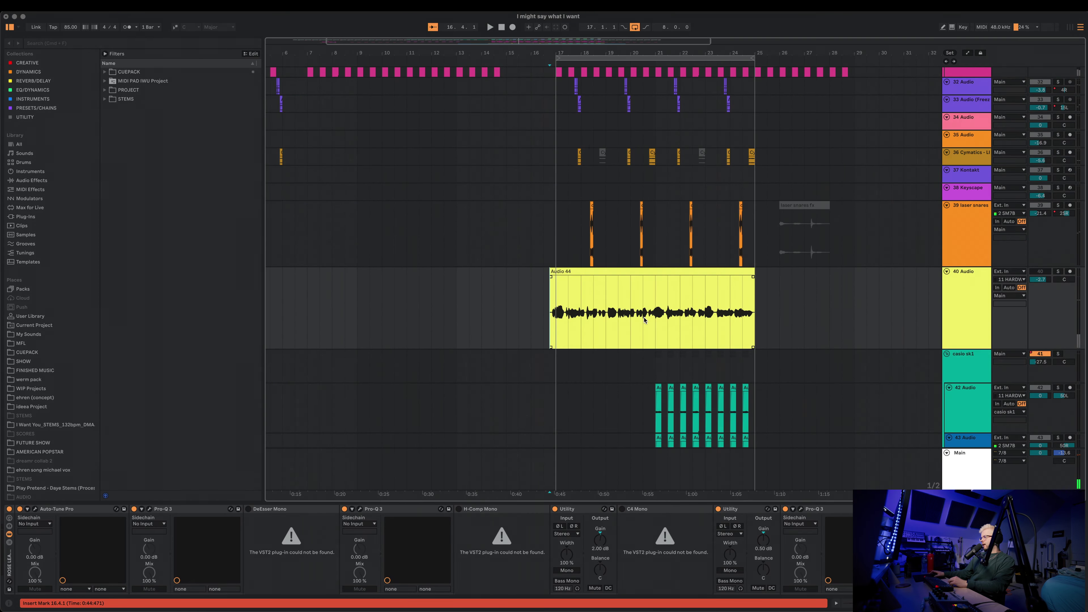
scroll(575, 301, "up", 2)
left_click(593, 301)
left_click_drag(765, 300, 200, 277)
key("space")
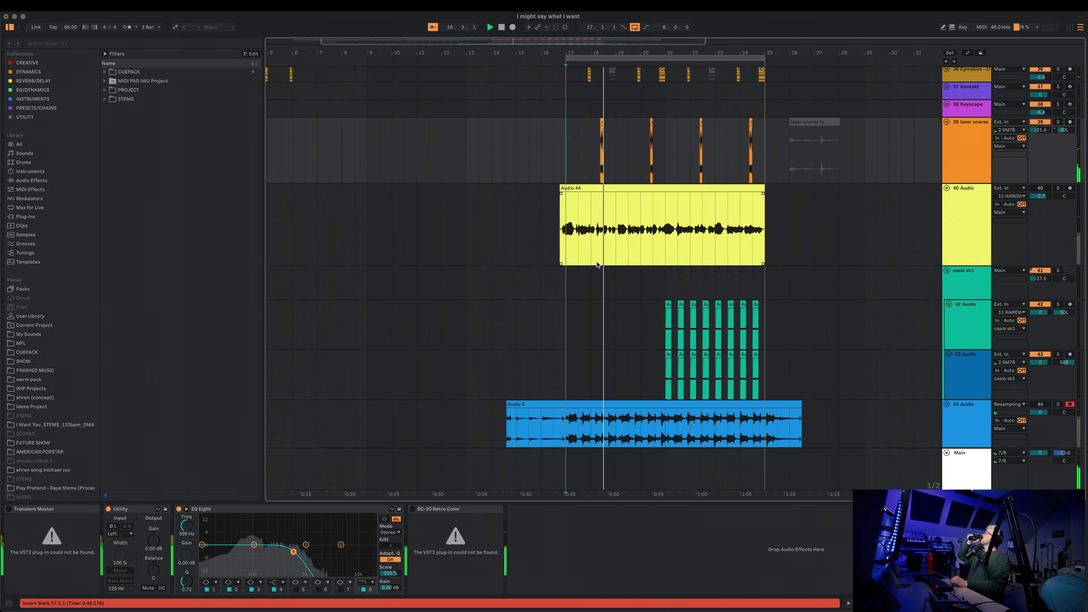
- Audition the 32 Audio and 33 Audio tracks in solo from 19.4.1 and clear their solos
scroll(598, 265, "up", 5)
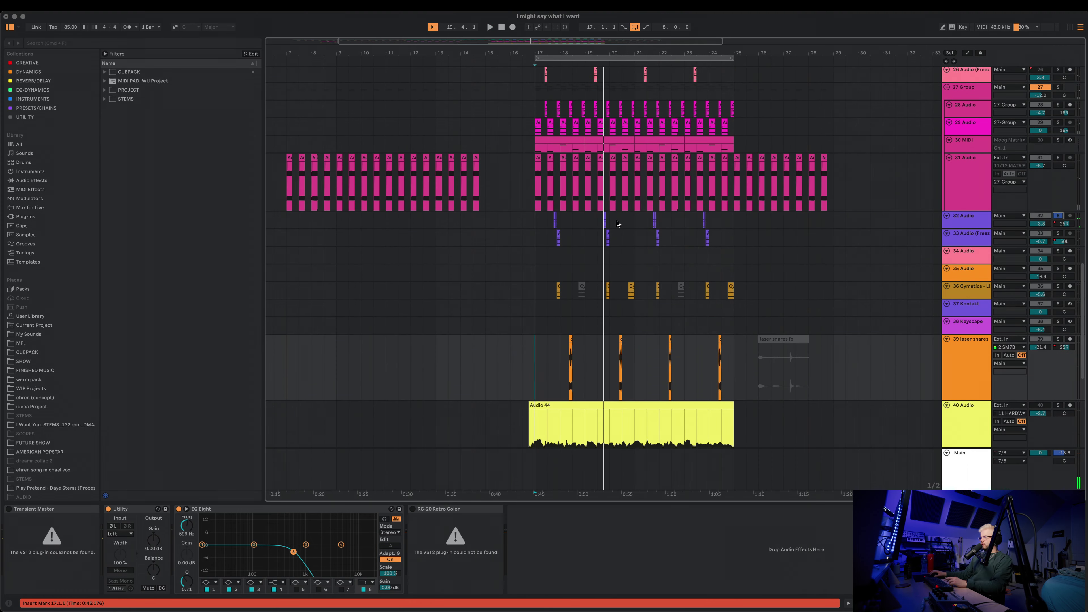
left_click(605, 227)
key("space")
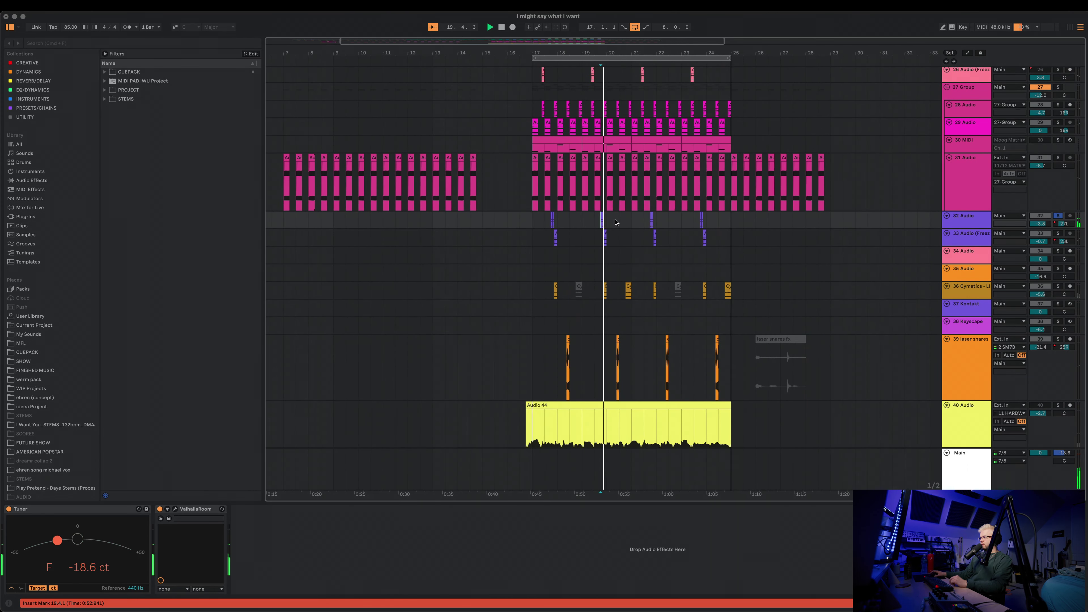
left_click(1057, 234)
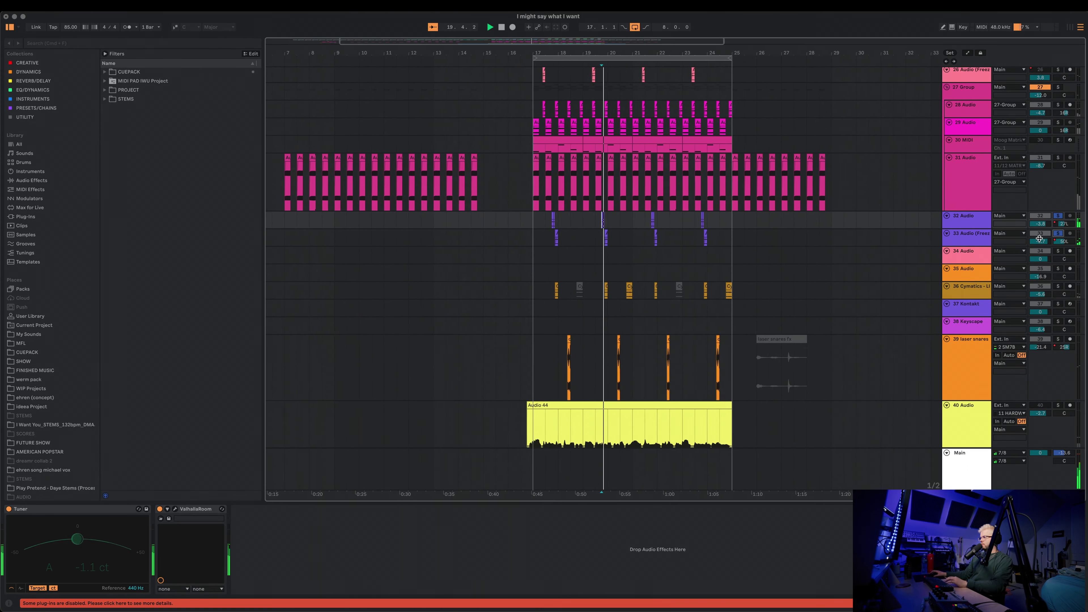
left_click(1058, 218)
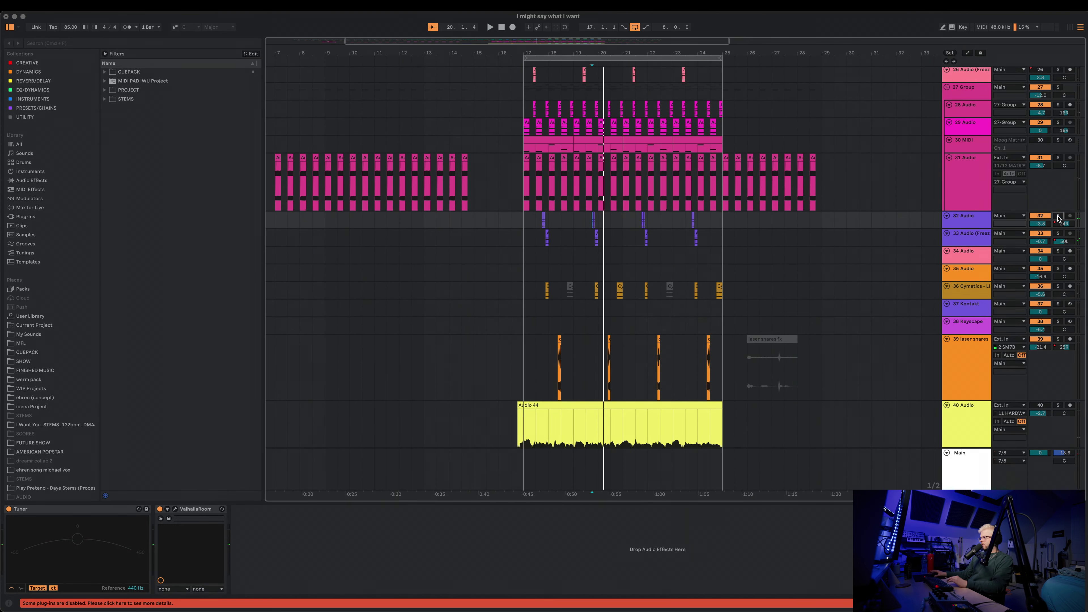
- Unmute the 40 Audio track and set its volume to -5.3 dB while playing from 15.3.1
scroll(631, 330, "down", 5)
left_click(516, 276)
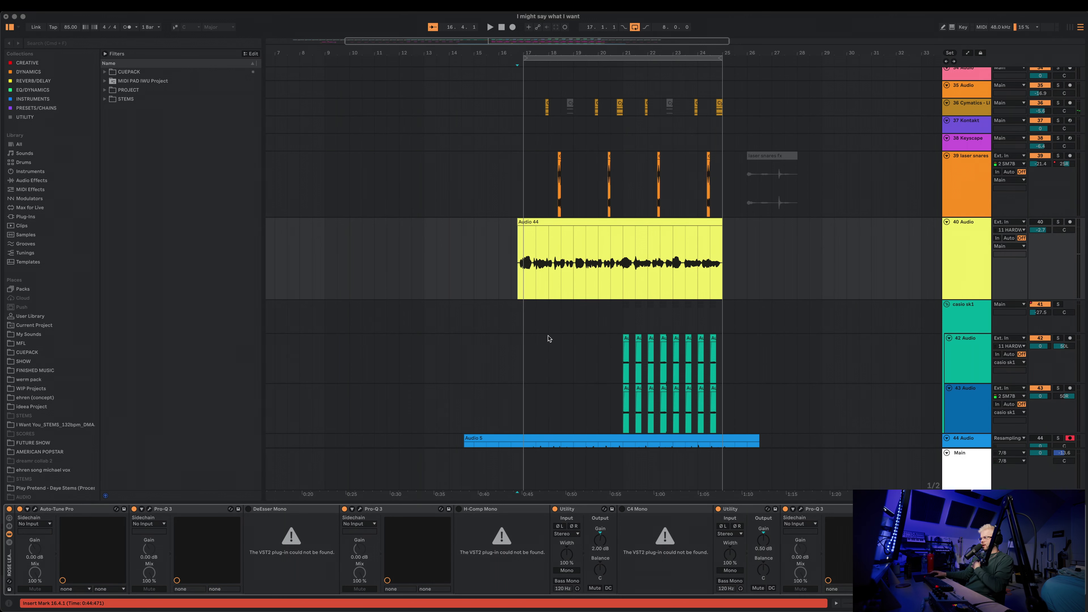
left_click(499, 280)
scroll(539, 323, "up", 10)
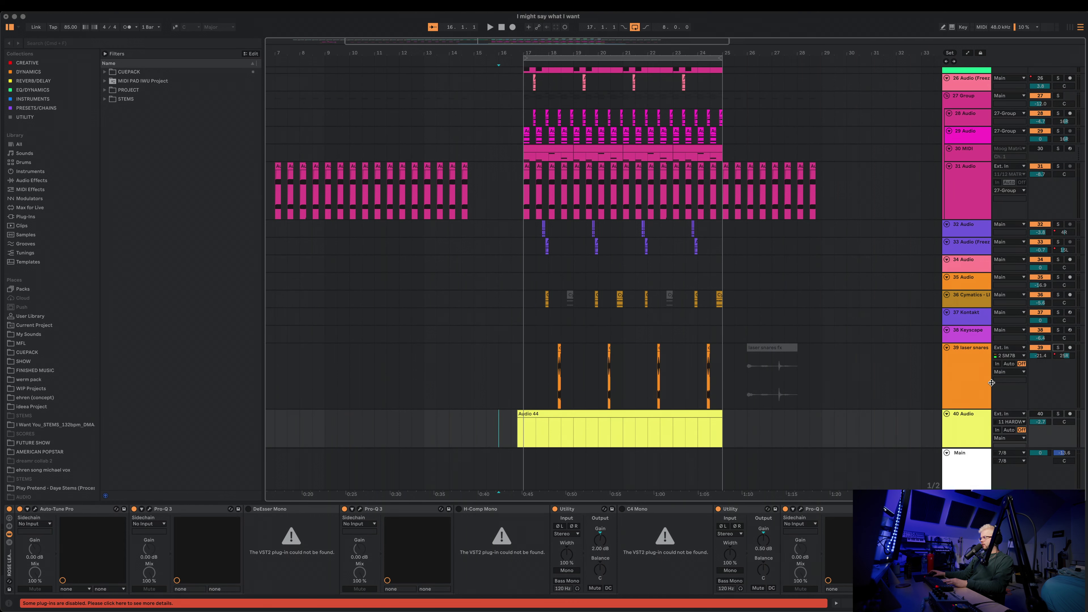
scroll(1048, 361, "down", 2)
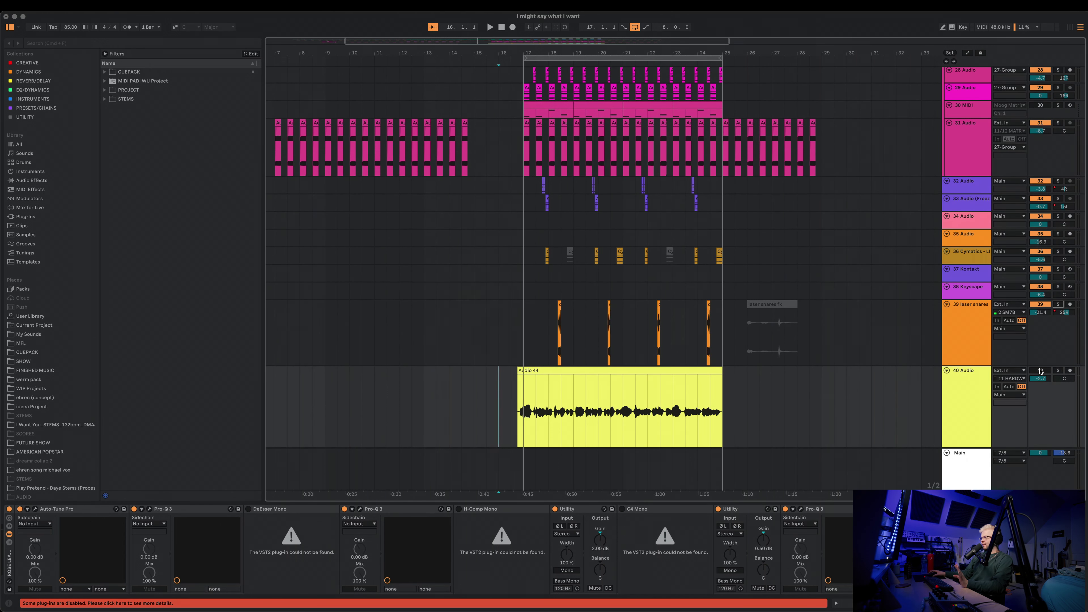
left_click(487, 403)
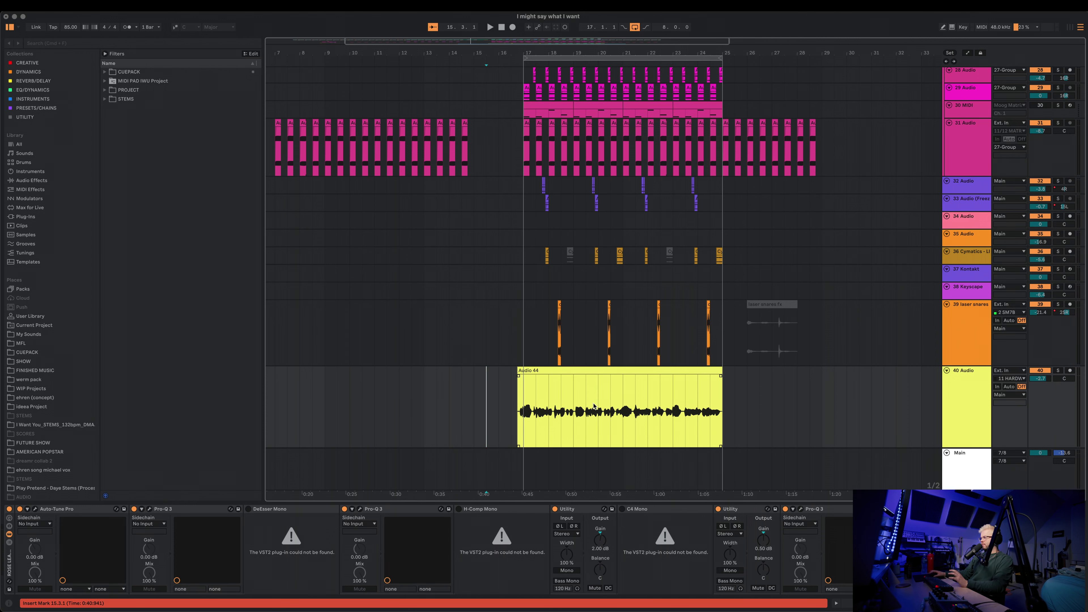
key("space")
left_click_drag(1042, 379, 1046, 382)
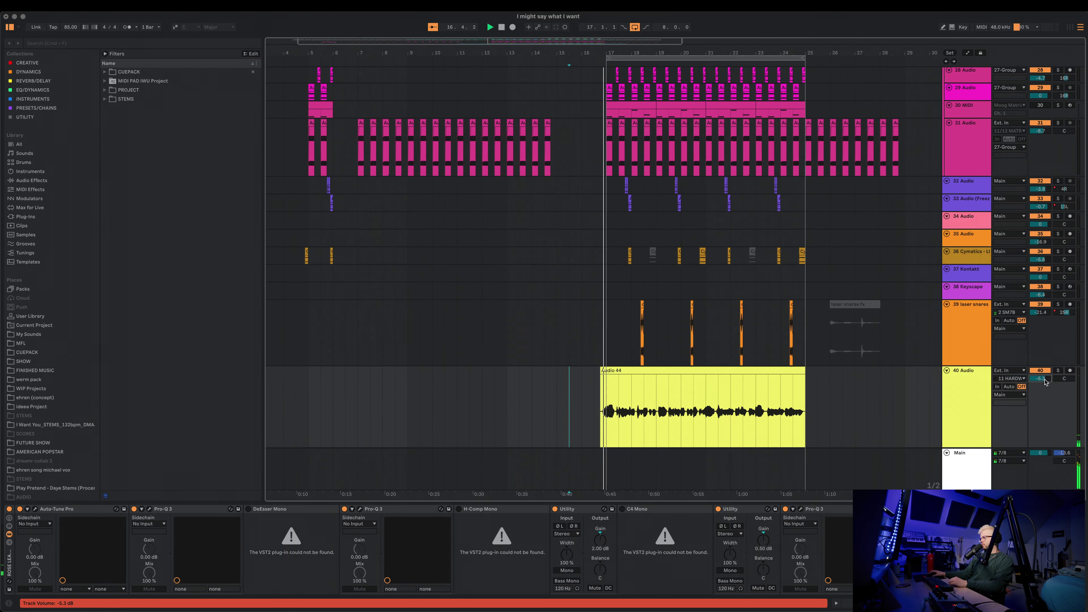
- Set the 40 Audio track's volume to -3.6 dB while the song plays
left_click_drag(1046, 381, 1046, 374)
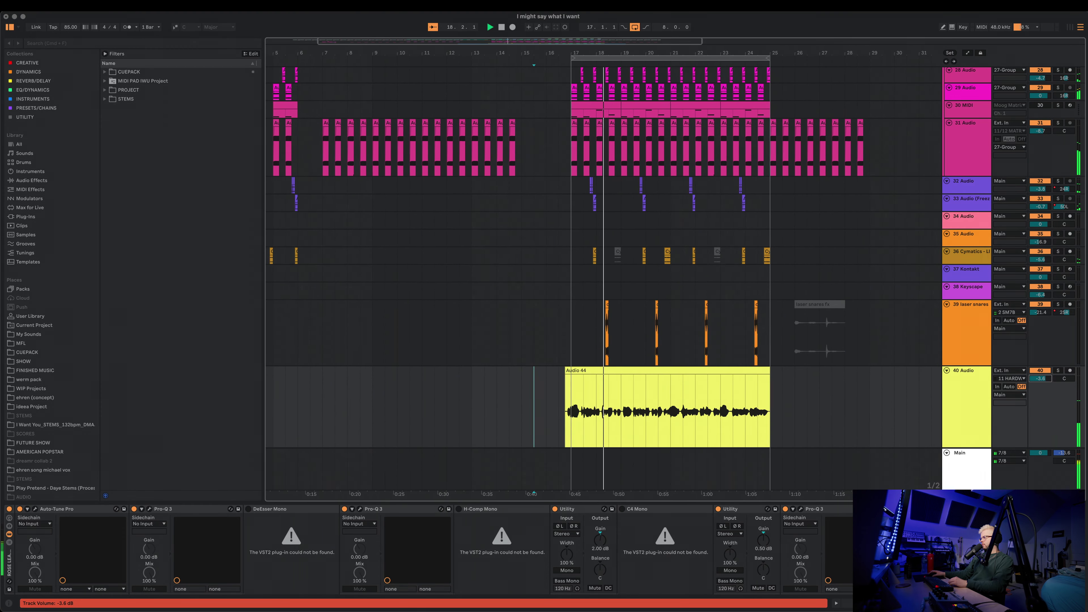
scroll(827, 399, "down", 5)
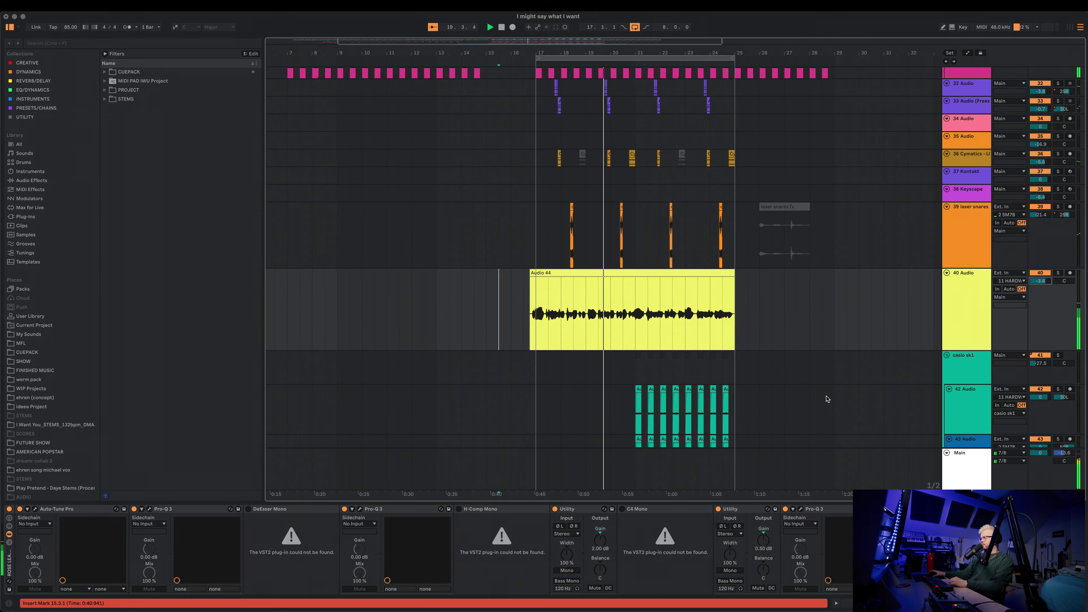
scroll(811, 418, "down", 2)
scroll(813, 419, "up", 2)
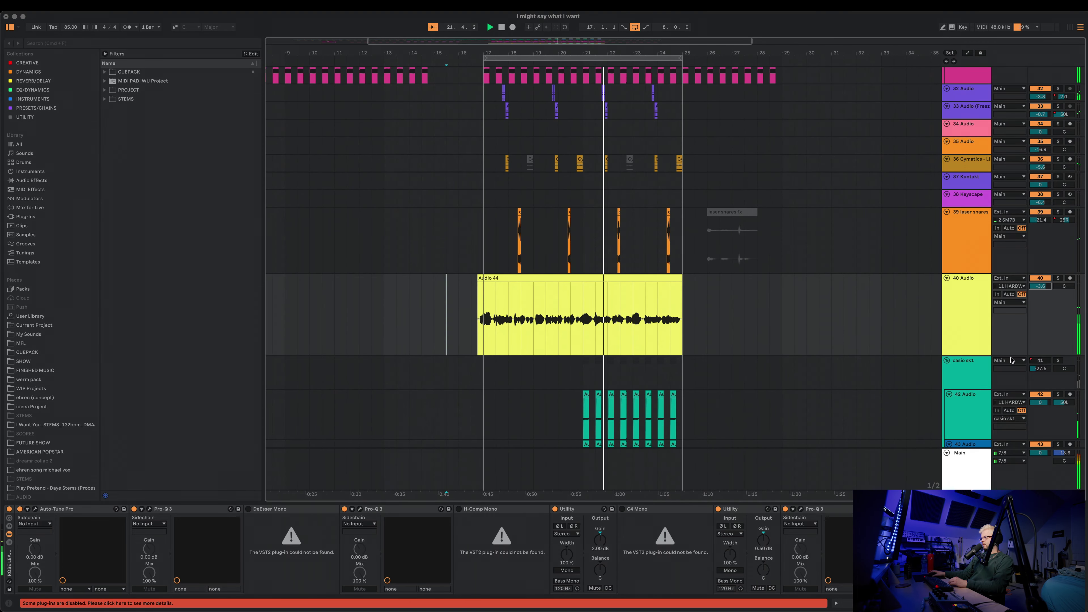
- Compare the section from 22.3.1 with and without the casio sk1 group, and place the insert mark at 16.4.1
left_click(631, 352)
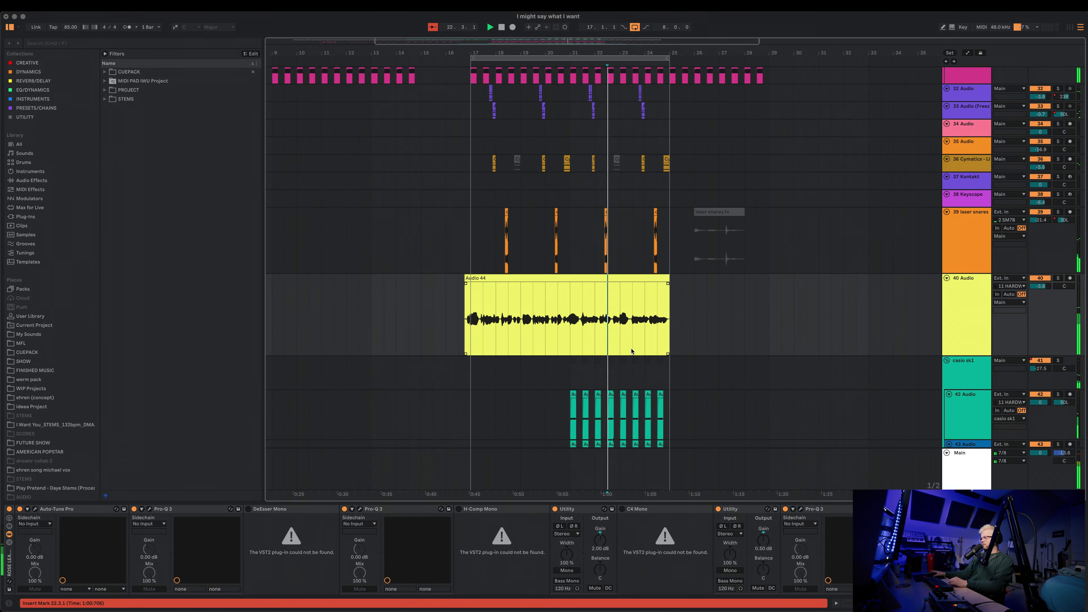
scroll(631, 352, "up", 2)
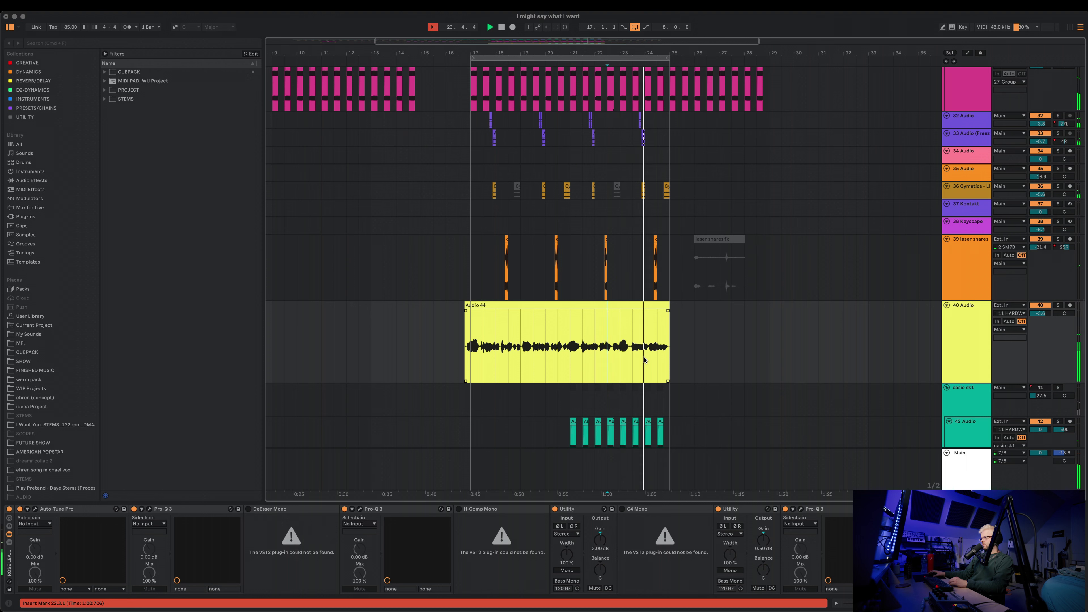
left_click(465, 359)
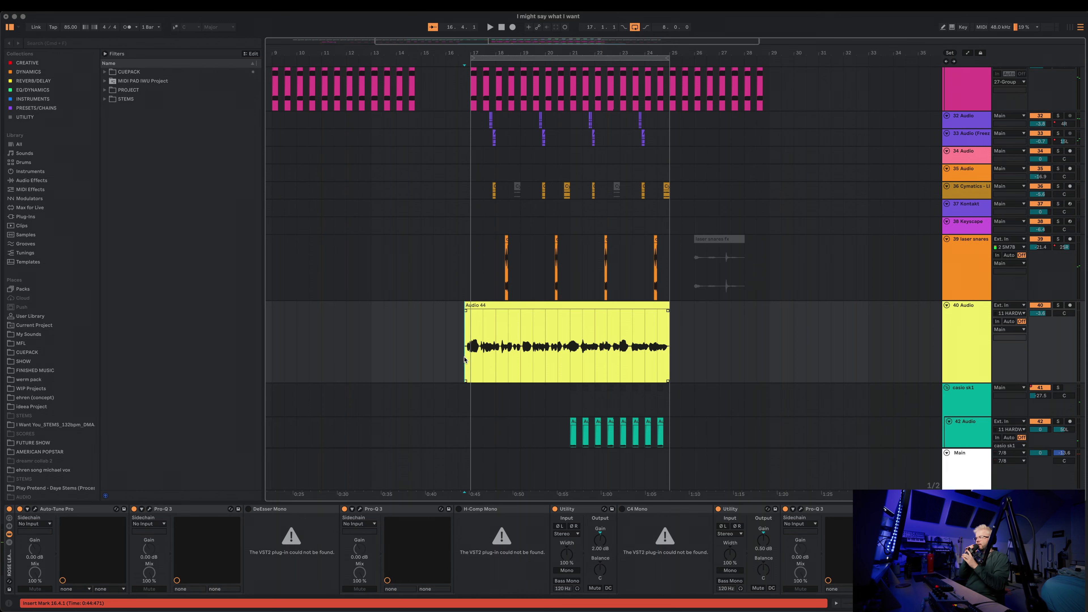
- Open the recent Live Set "see what I see (FINISHED)"
scroll(464, 360, "up", 10)
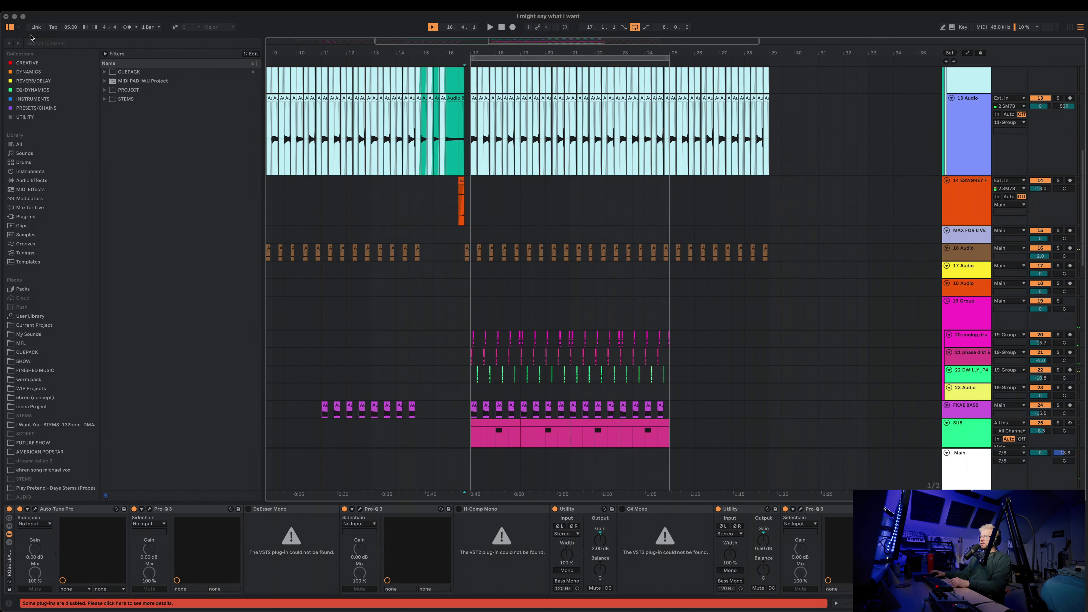
left_click(45, 6)
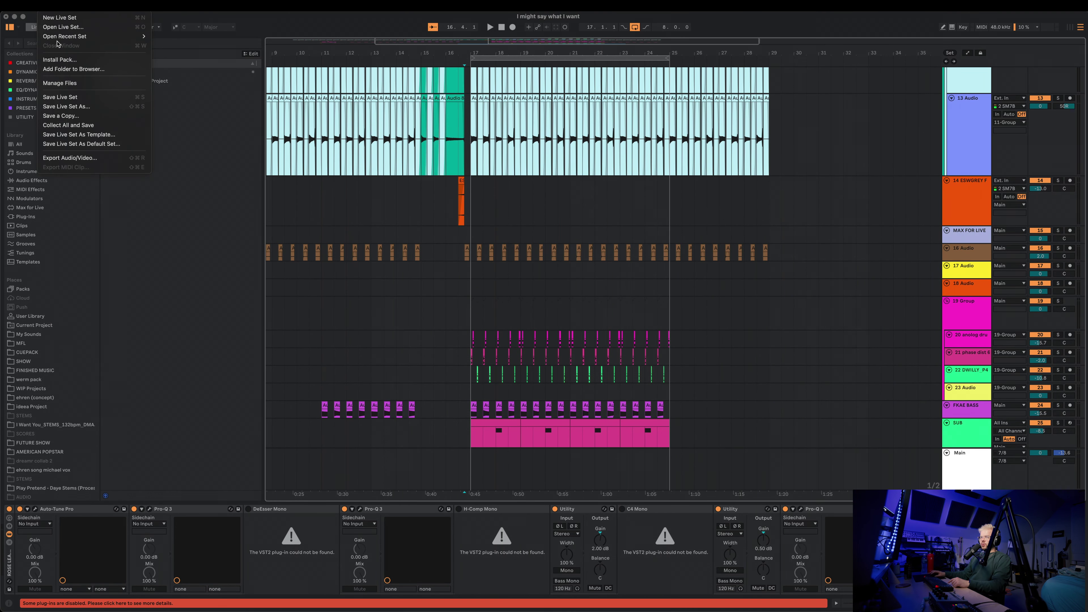
mouse_move(64, 36)
left_click(214, 99)
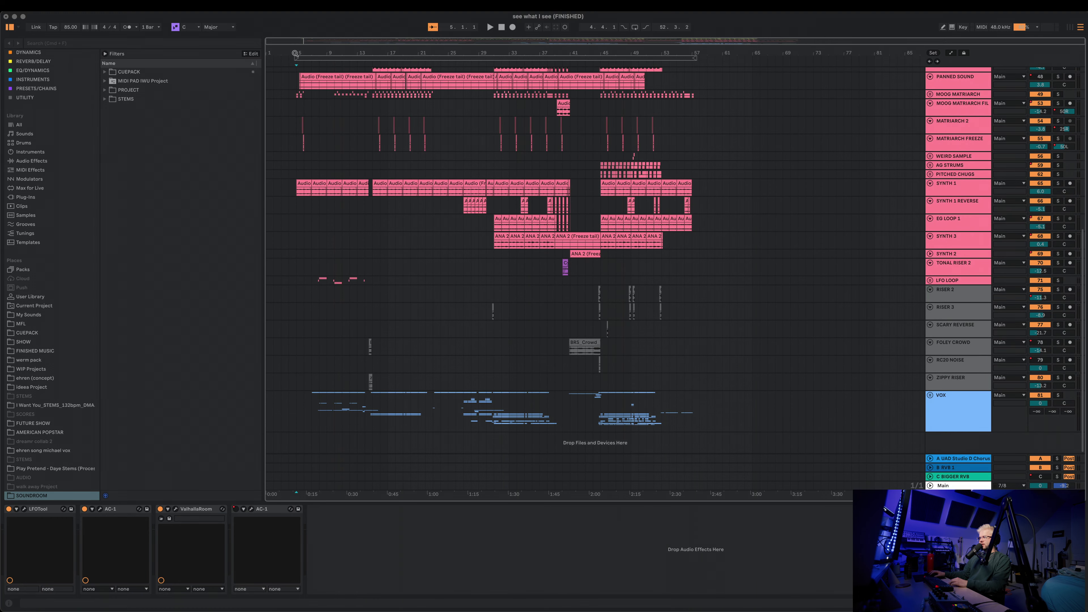
- Look over the track lanes of the opened set and play it from 4.3.1 on the PANNED SOUND track
left_click_drag(295, 53, 294, 121)
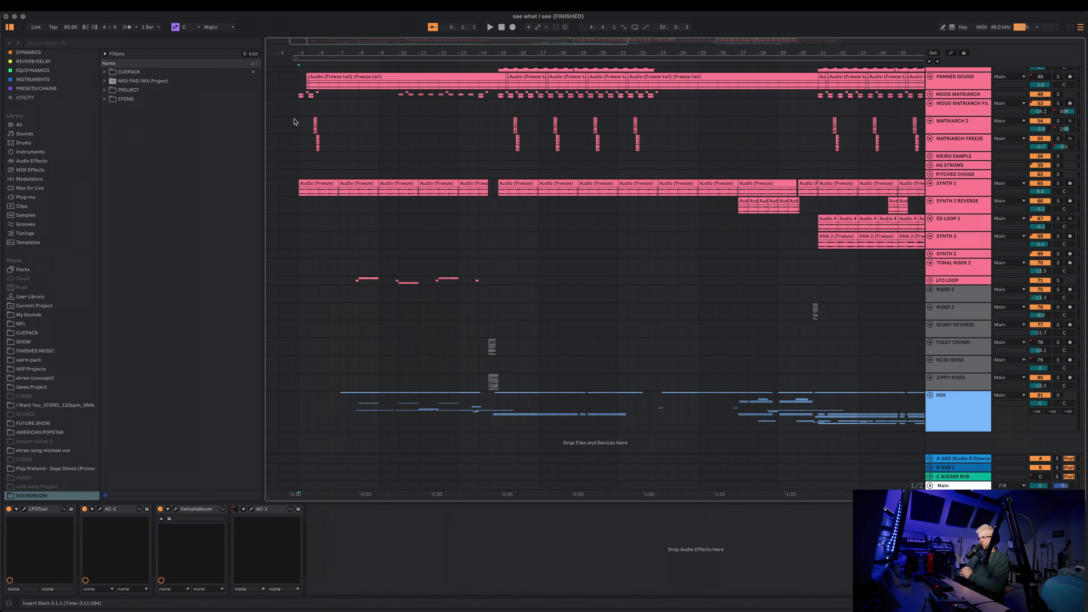
scroll(954, 240, "up", 5)
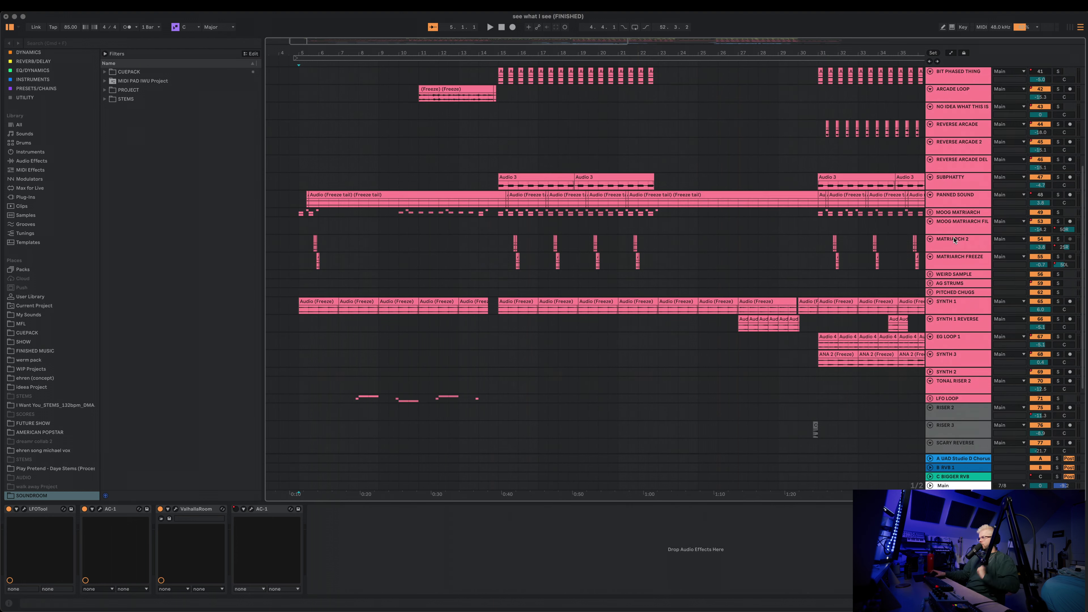
scroll(557, 215, "up", 10)
left_click(340, 131)
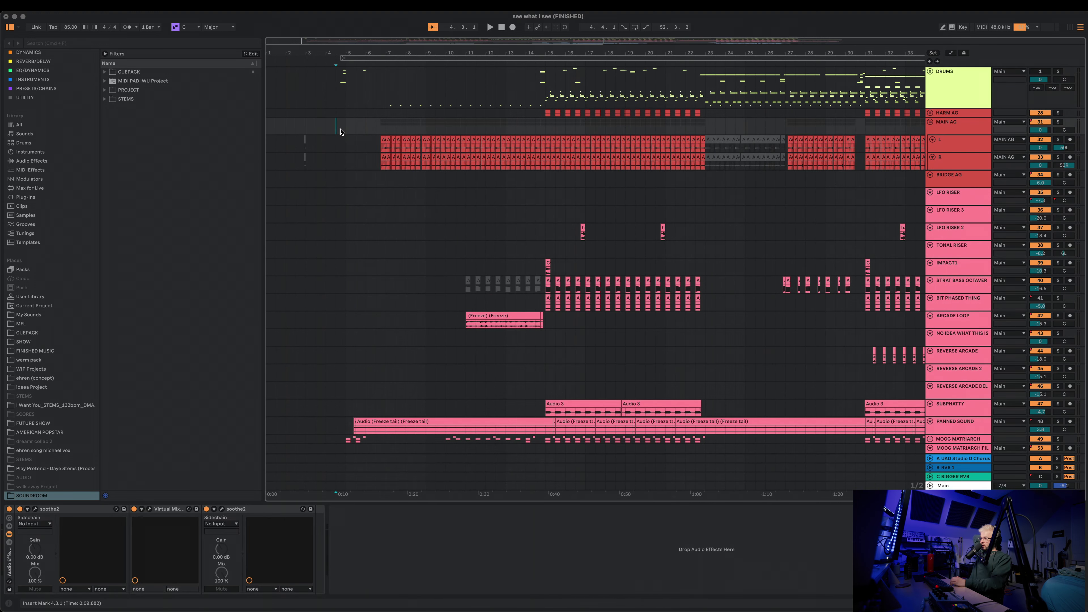
scroll(474, 341, "down", 5)
scroll(473, 340, "up", 5)
scroll(392, 316, "down", 8)
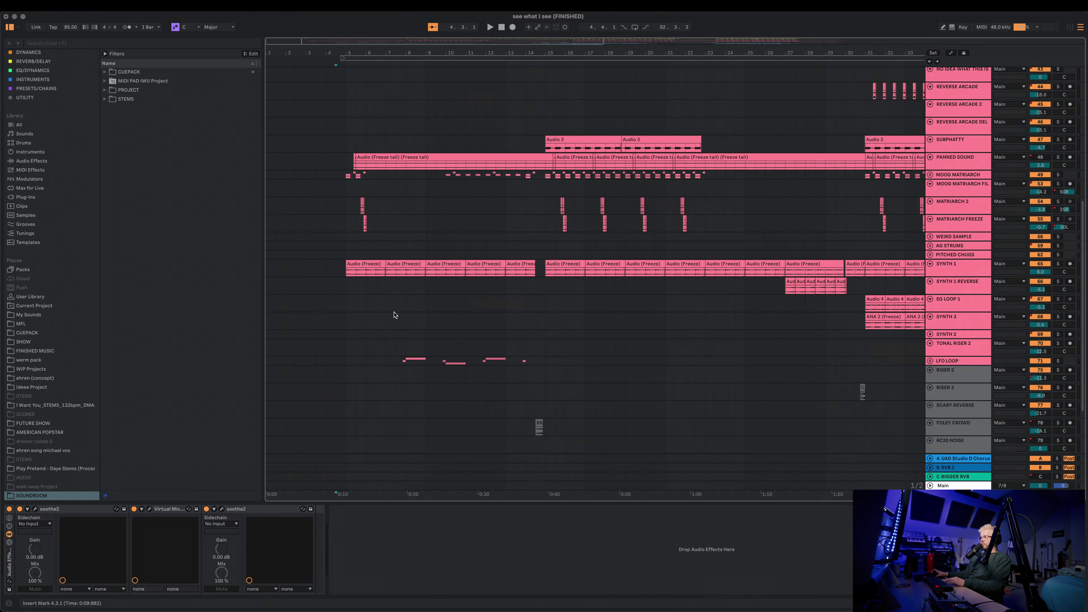
scroll(384, 326, "up", 6)
left_click(339, 327)
key("space")
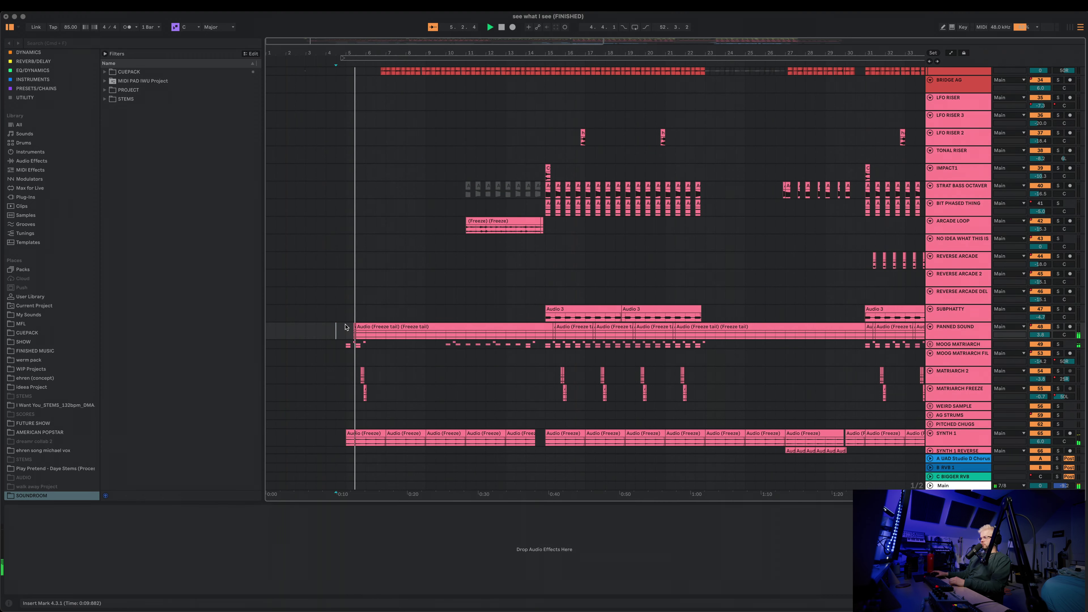
- Unfold the SYNTH 2 track and hide the device view and the browser to enlarge the arrangement
scroll(424, 352, "down", 6)
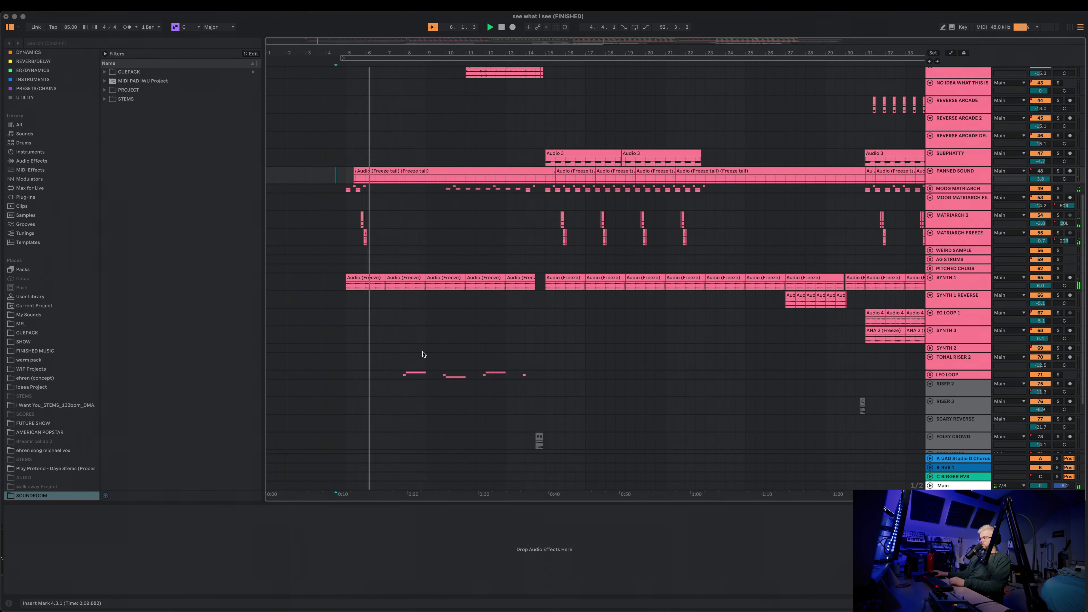
left_click(930, 347)
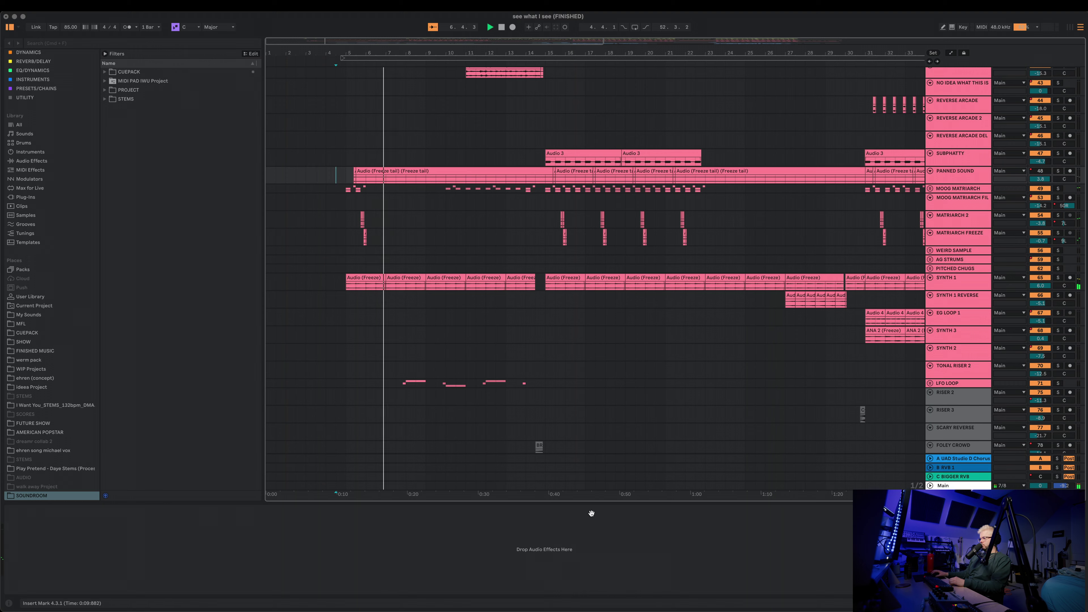
left_click(574, 505)
key("super+alt+l")
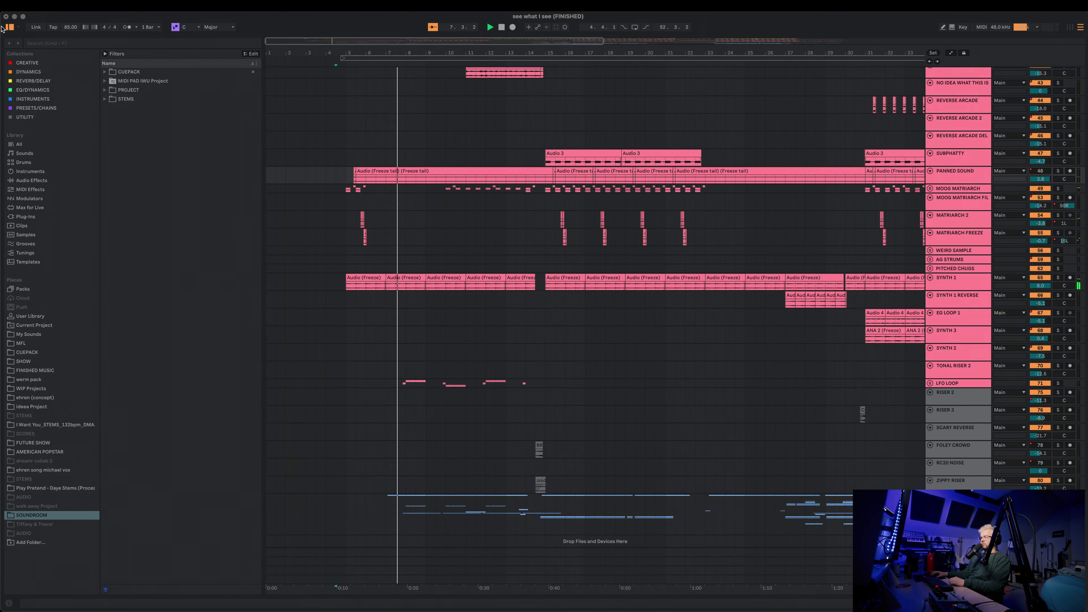
left_click(8, 27)
- Unfold the LFO LOOP group and review the intro's tracks during playback until the drop at bar 15
scroll(174, 422, "up", 5)
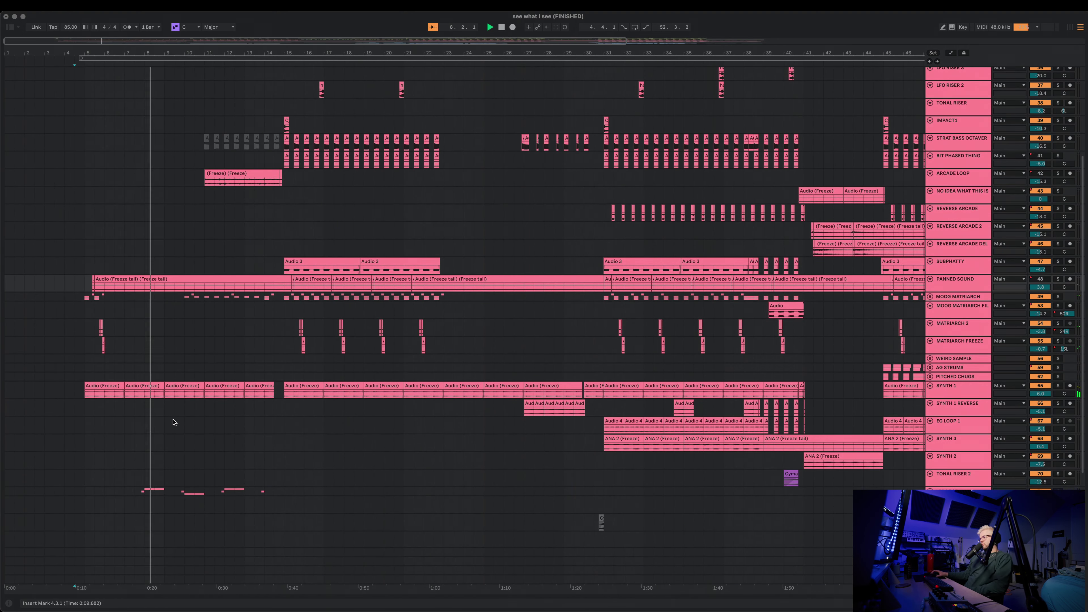
scroll(174, 422, "down", 5)
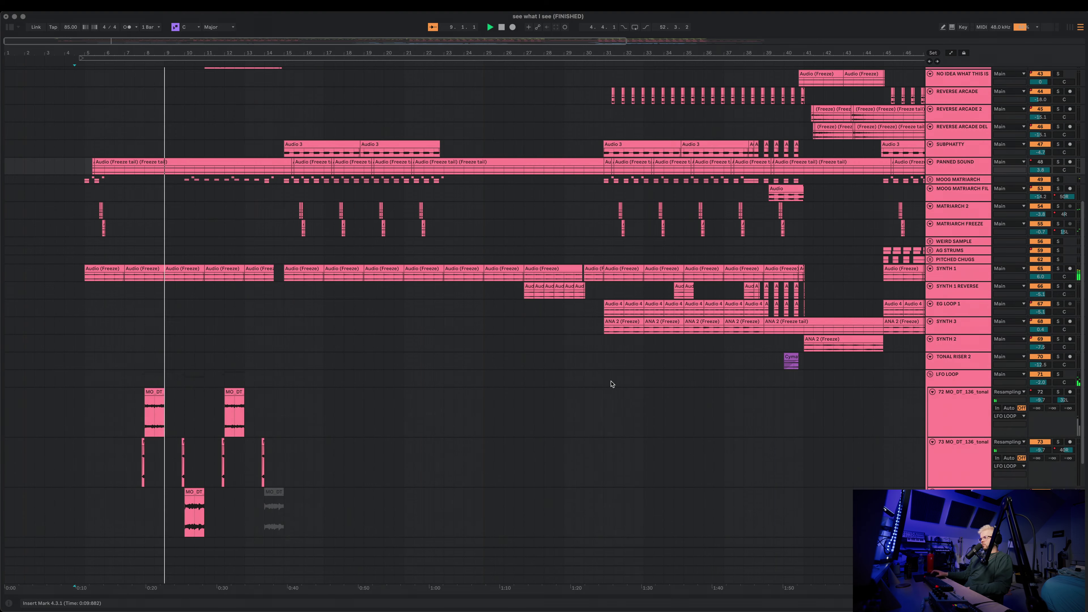
scroll(578, 388, "down", 6)
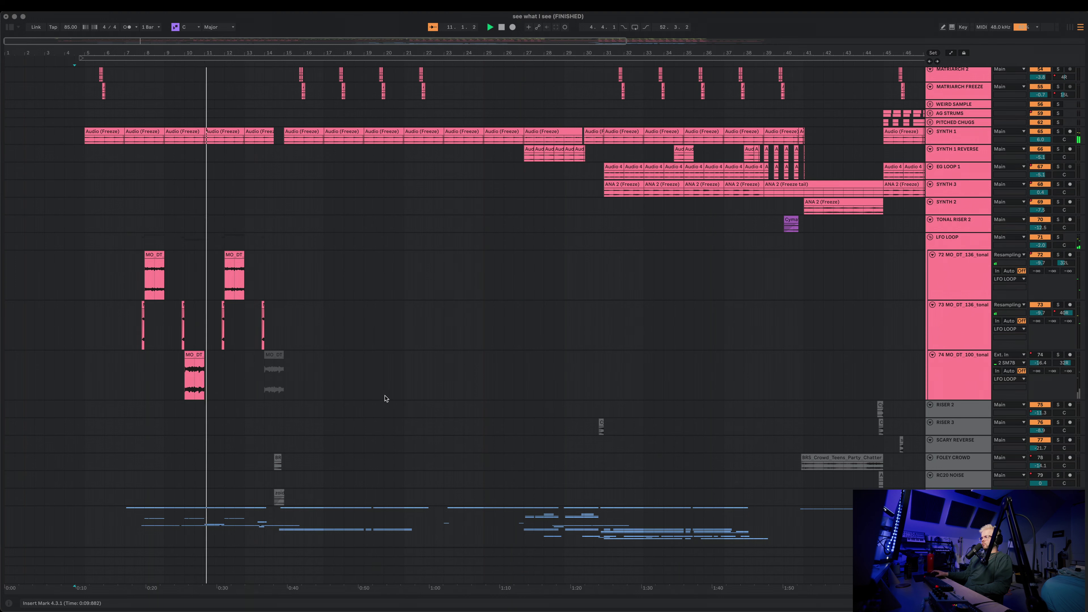
scroll(334, 400, "up", 14)
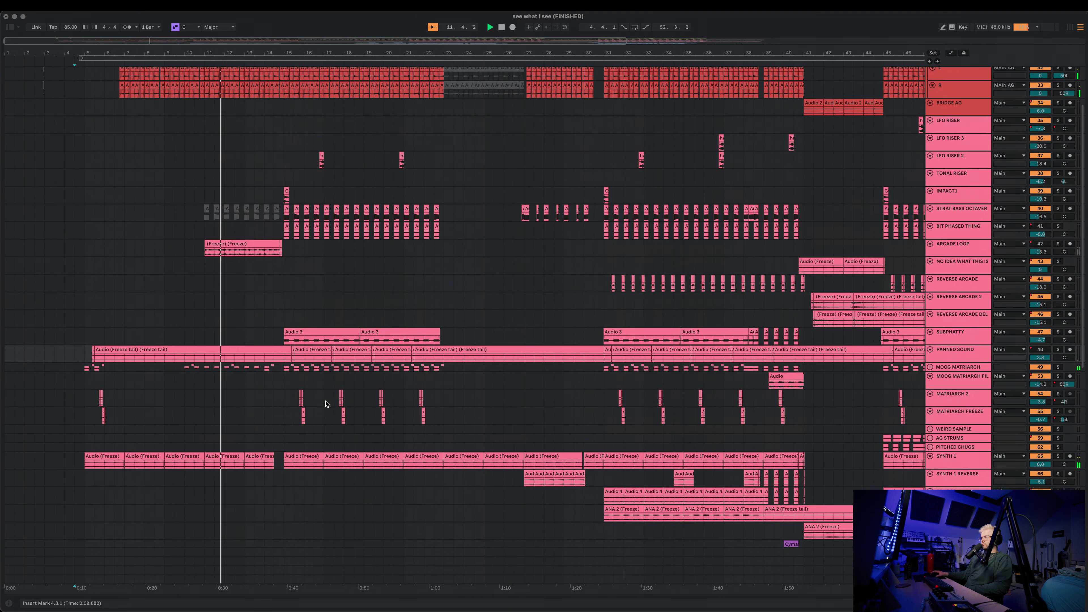
scroll(326, 403, "up", 3)
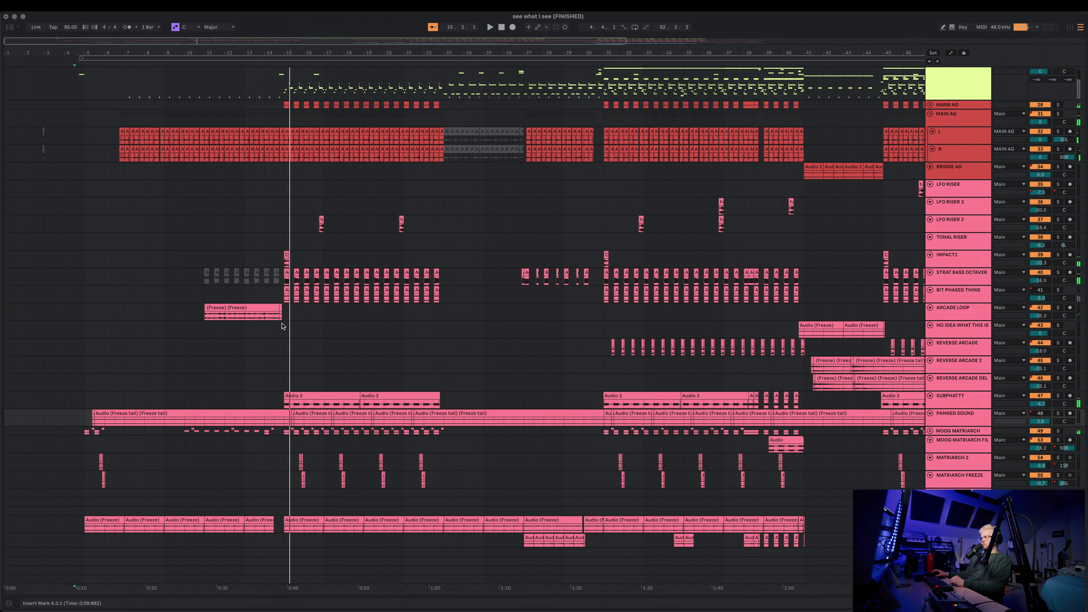
- Unfold and solo the MOOG MATRIARCH group and play it from 5.1.1
left_click(124, 92)
left_click(118, 129)
scroll(125, 131, "down", 5)
scroll(129, 135, "up", 5)
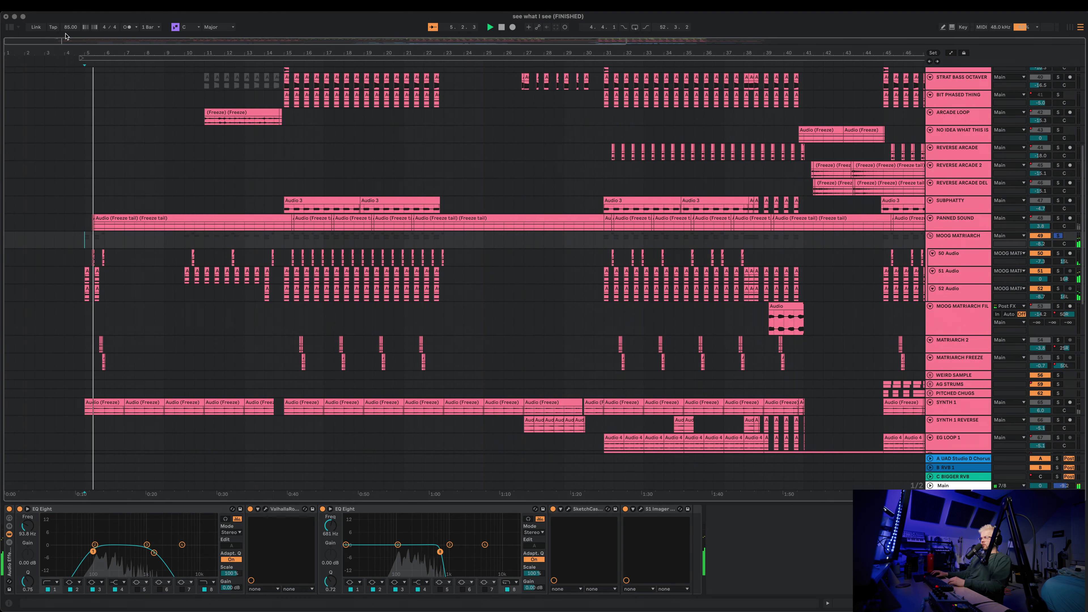
- Add the MATRIARCH 2 and MATRIARCH FREEZE tracks to the solo and play them from 5.3.3
left_click_drag(82, 52, 81, 195)
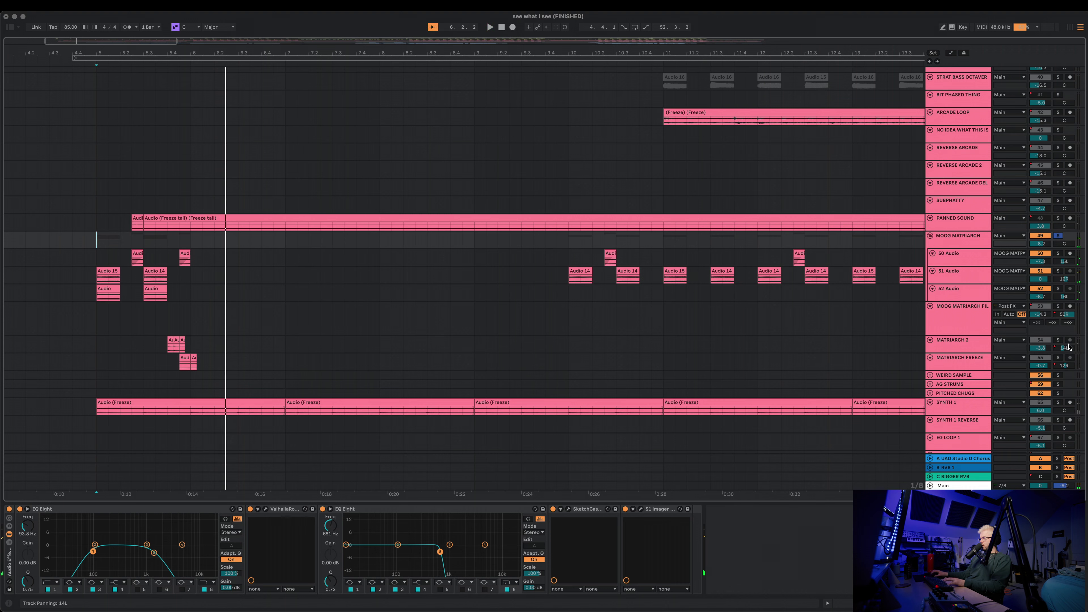
left_click(155, 324)
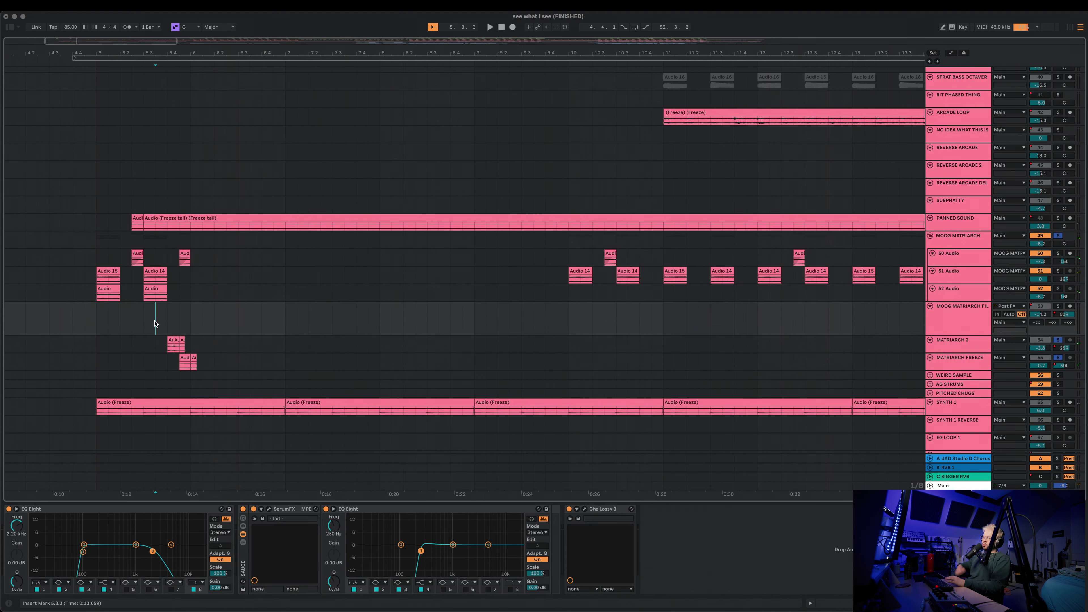
key("space")
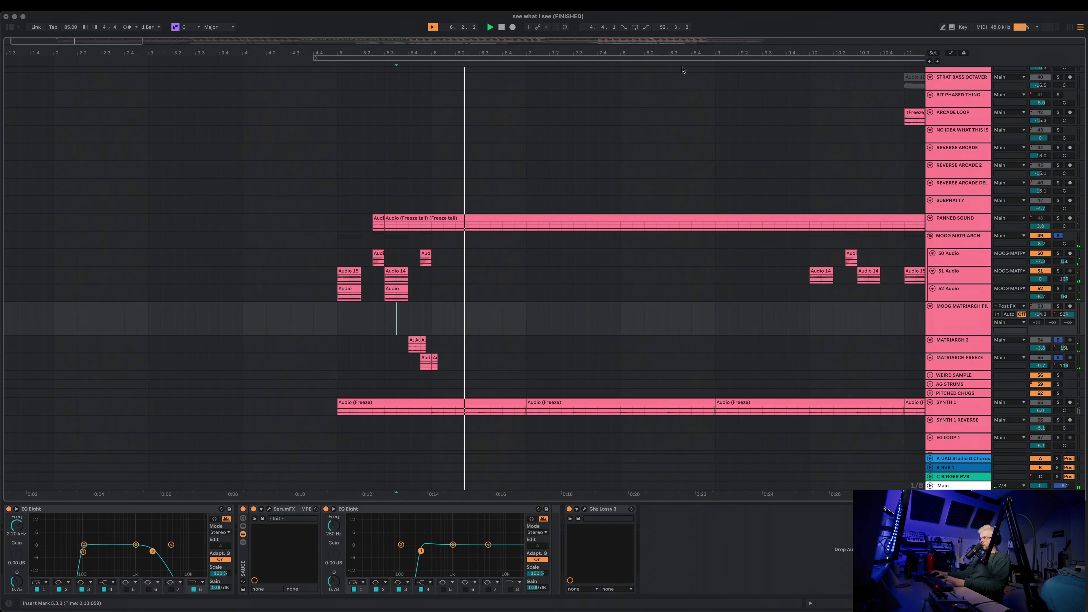
key("space")
- Clear the Matriarch solos and increase the height of the SYNTH 1 track to show its waveforms
left_click_drag(592, 48, 592, 21)
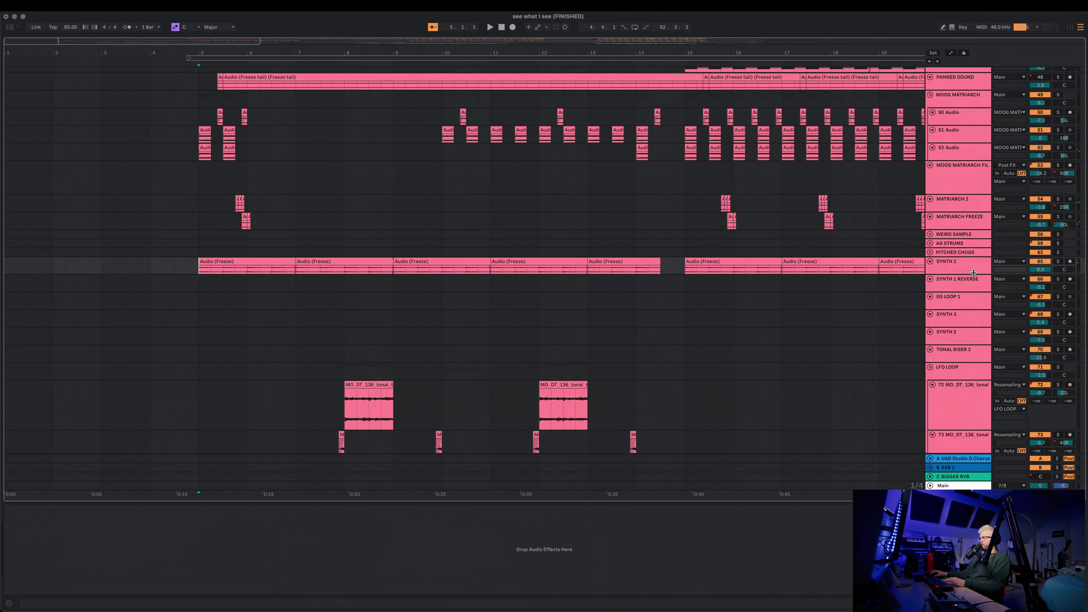
left_click_drag(973, 274, 977, 322)
double_click(962, 287)
left_click(962, 290)
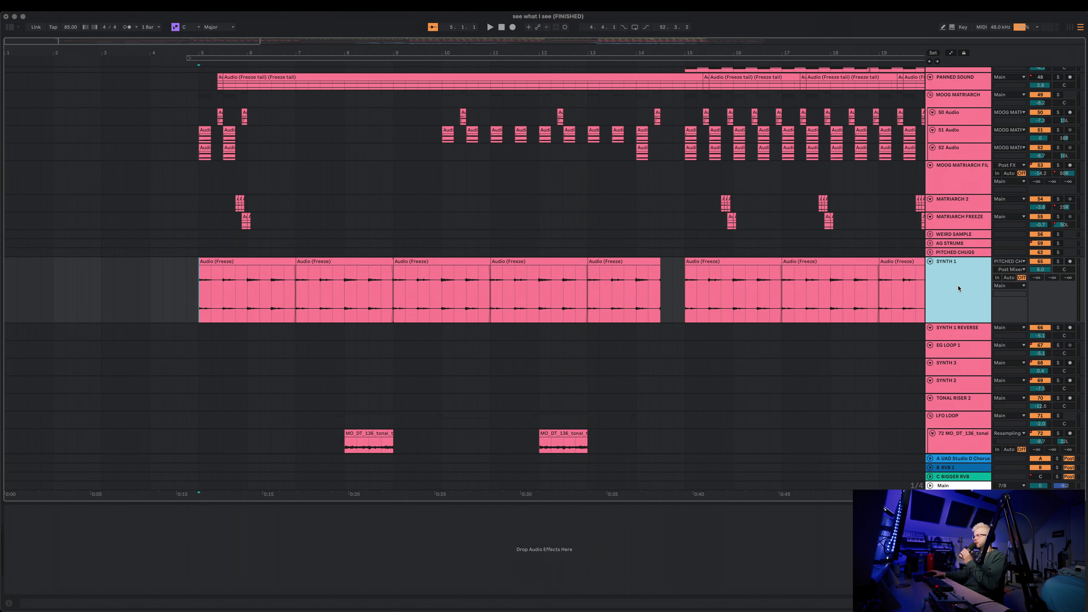
- Solo the SYNTH 1 track and play it from its first clip at 5.1.1
left_click(1058, 261)
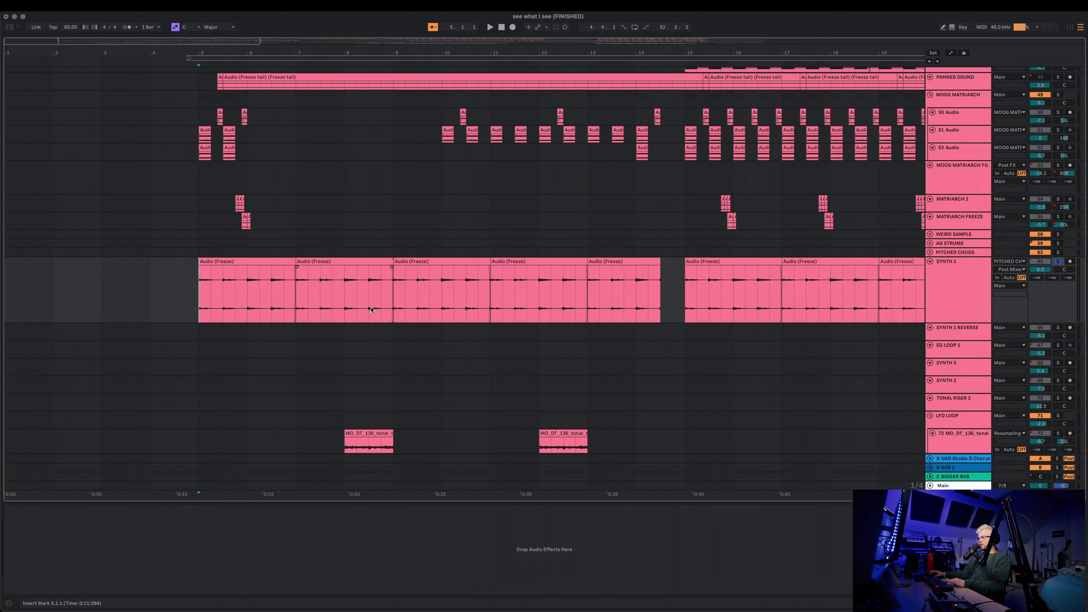
left_click(243, 263)
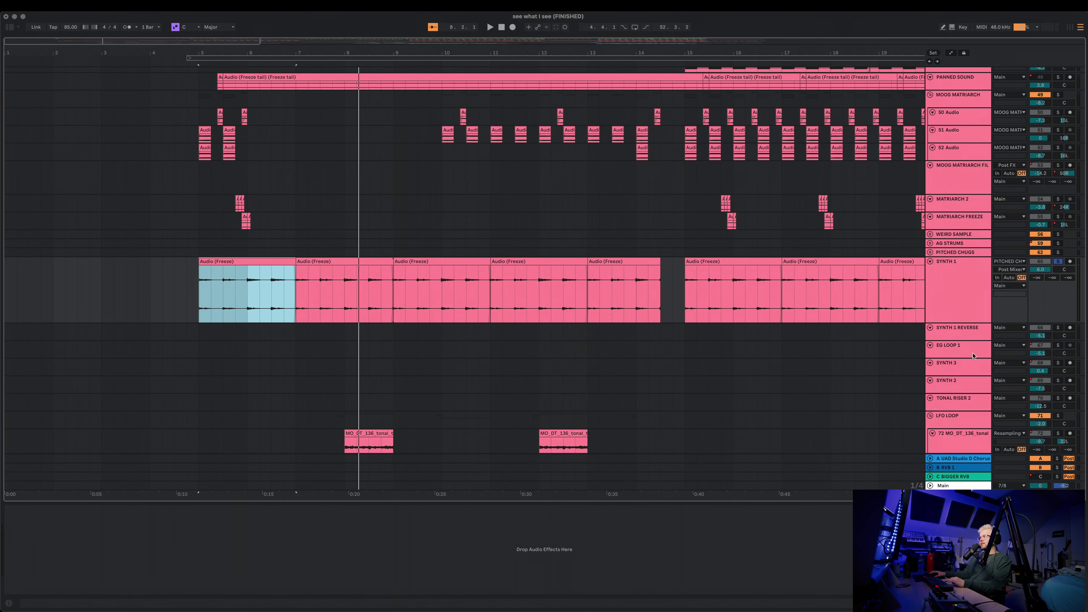
key("space")
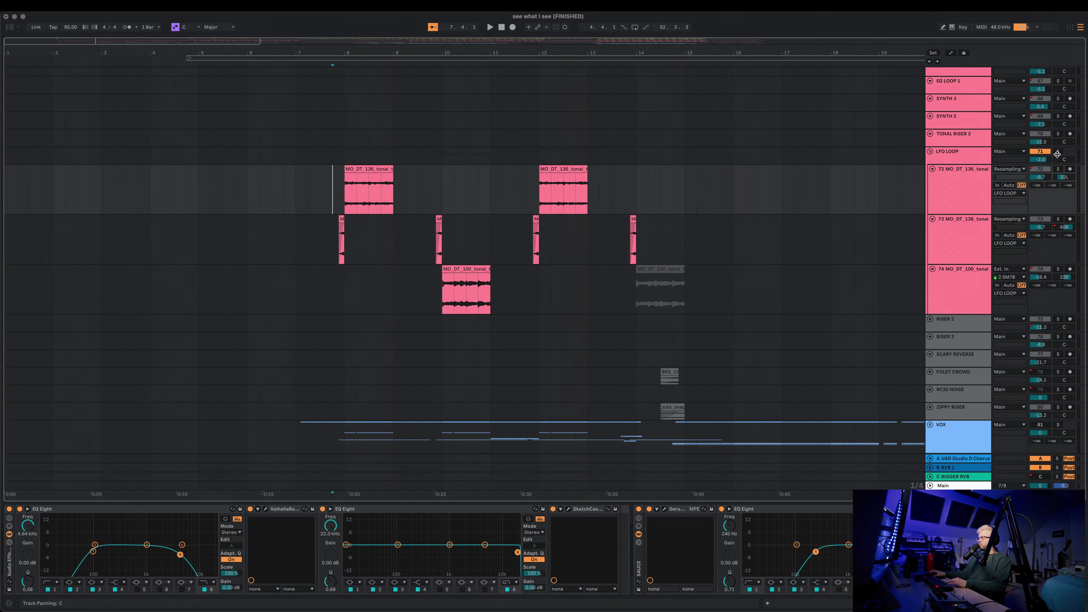
- Audition the LFO LOOP group in solo from 7.4.1 and clear its solo
key("space")
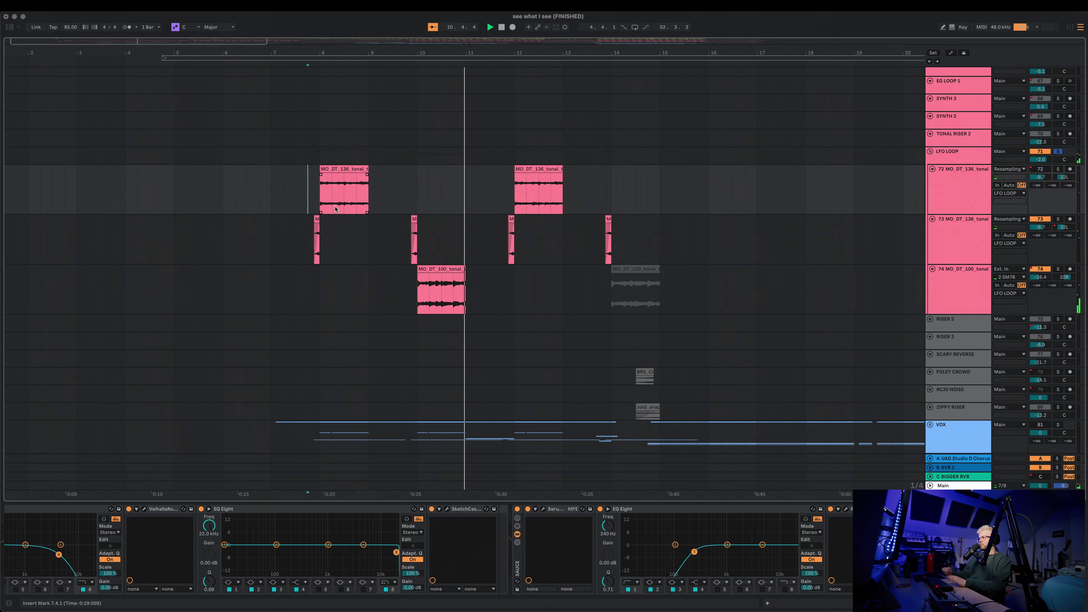
scroll(859, 246, "up", 2)
left_click(1057, 191)
- Unfold the DRUMS group, solo the CLAP FILTER track and play it from 7.1.1
scroll(537, 163, "up", 6)
left_click(478, 286)
scroll(563, 231, "down", 6)
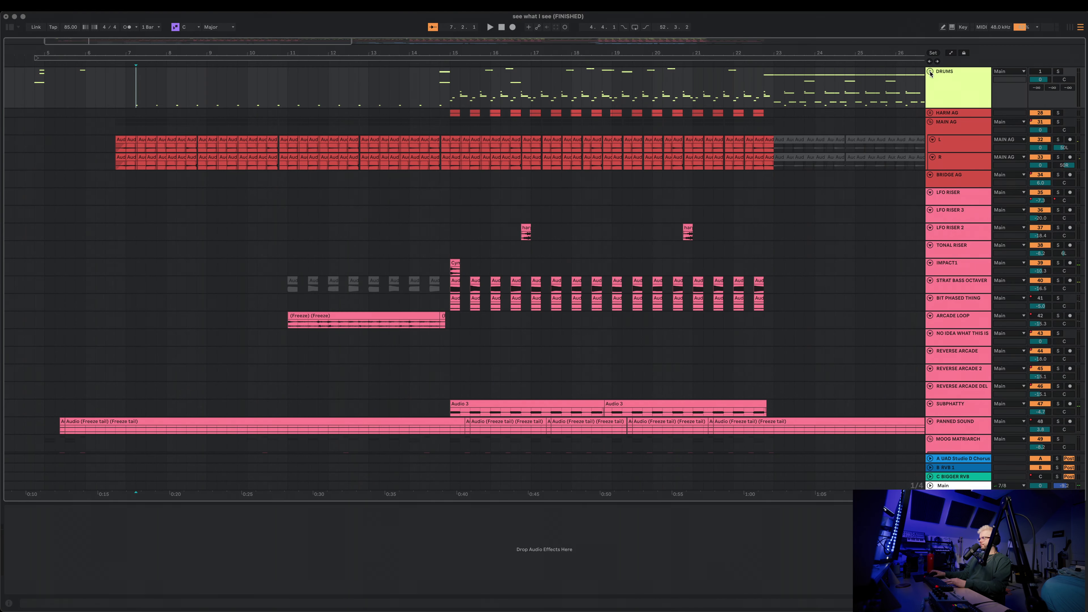
left_click(930, 72)
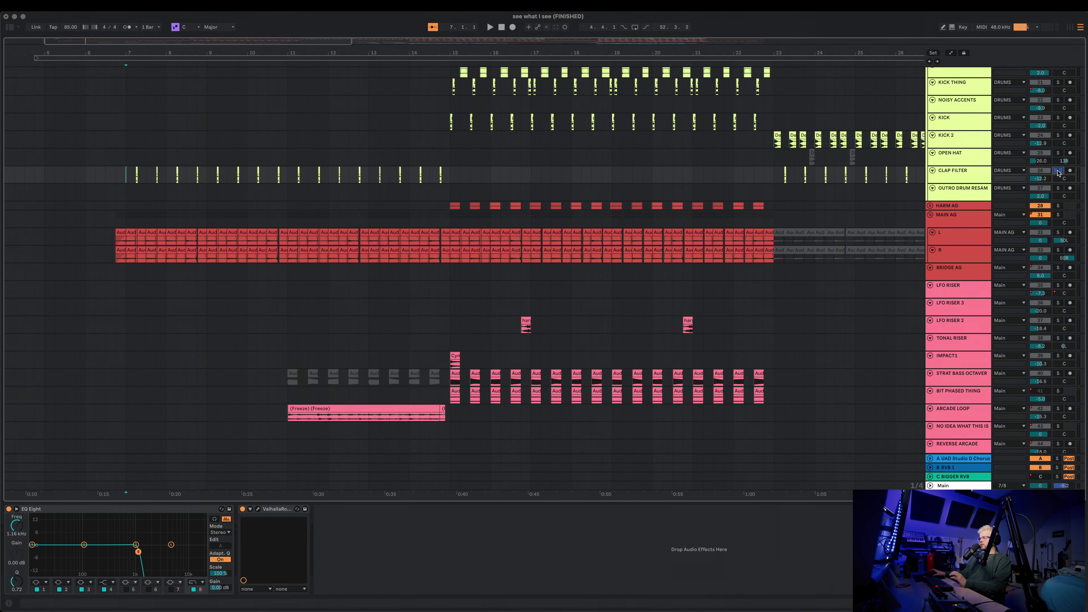
key("space")
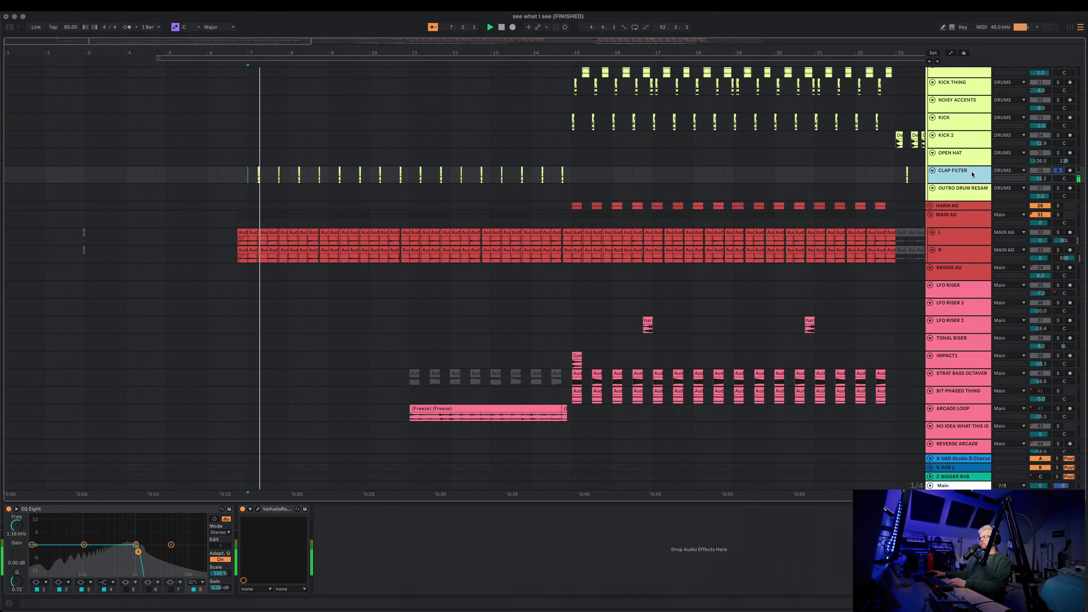
- Solo the DRUMS group and play it from 14.4.1
scroll(797, 185, "up", 10)
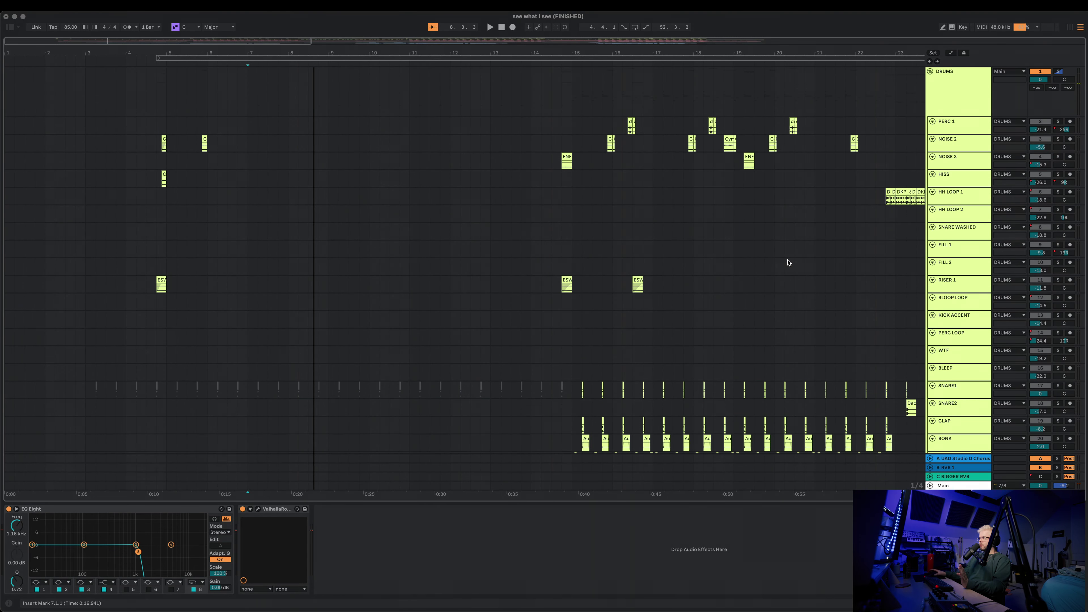
scroll(856, 205, "down", 10)
left_click(555, 280)
left_click(562, 266)
scroll(562, 266, "up", 9)
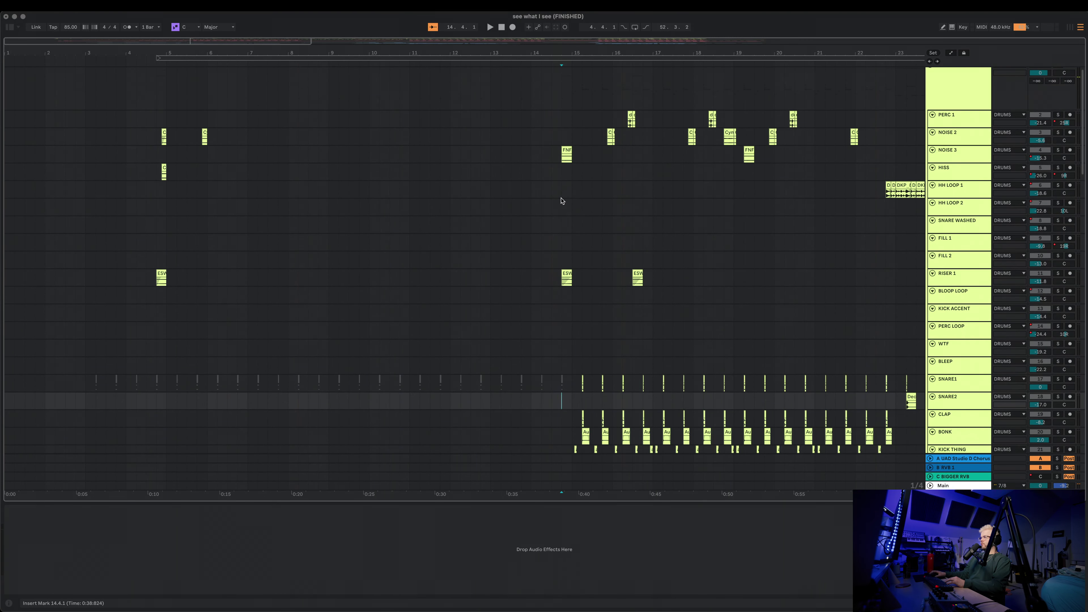
left_click(561, 200)
key("space")
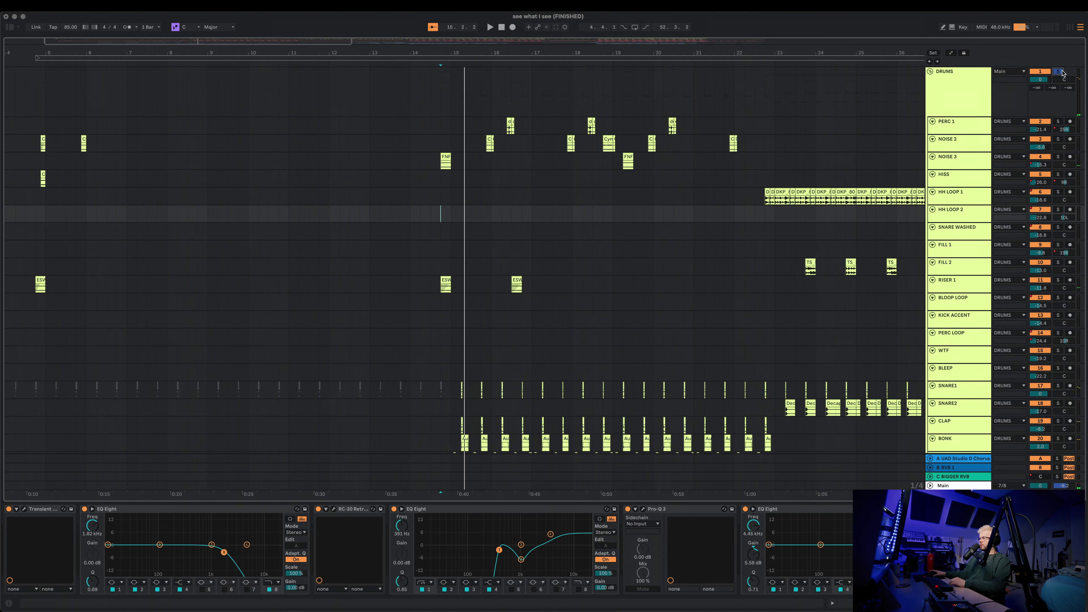
- Fold and unsolo the DRUMS group and play the full arrangement from 14.4.1
left_click(931, 71)
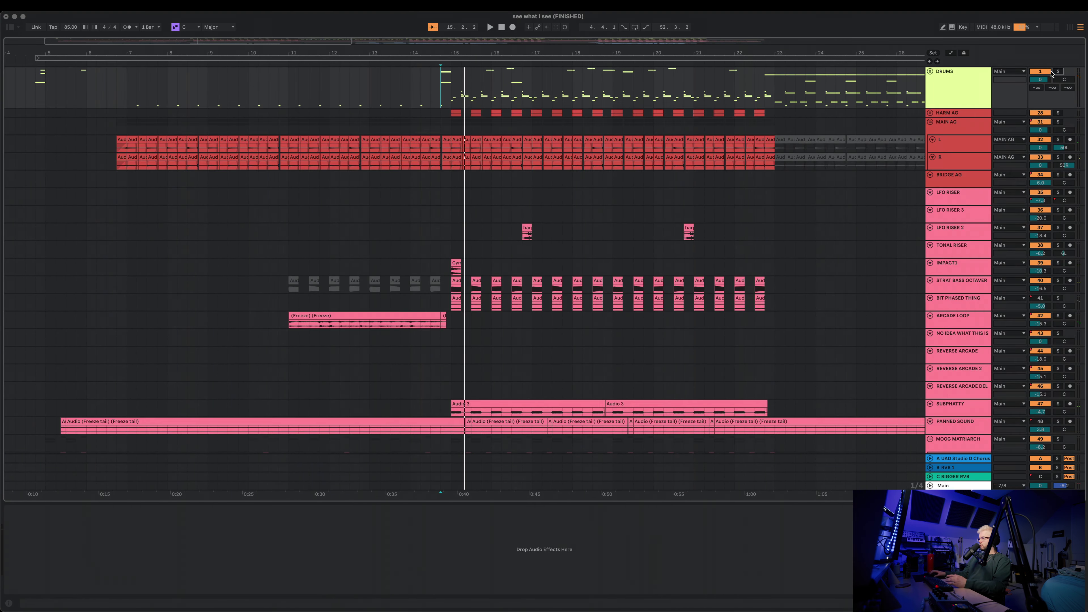
left_click(445, 127)
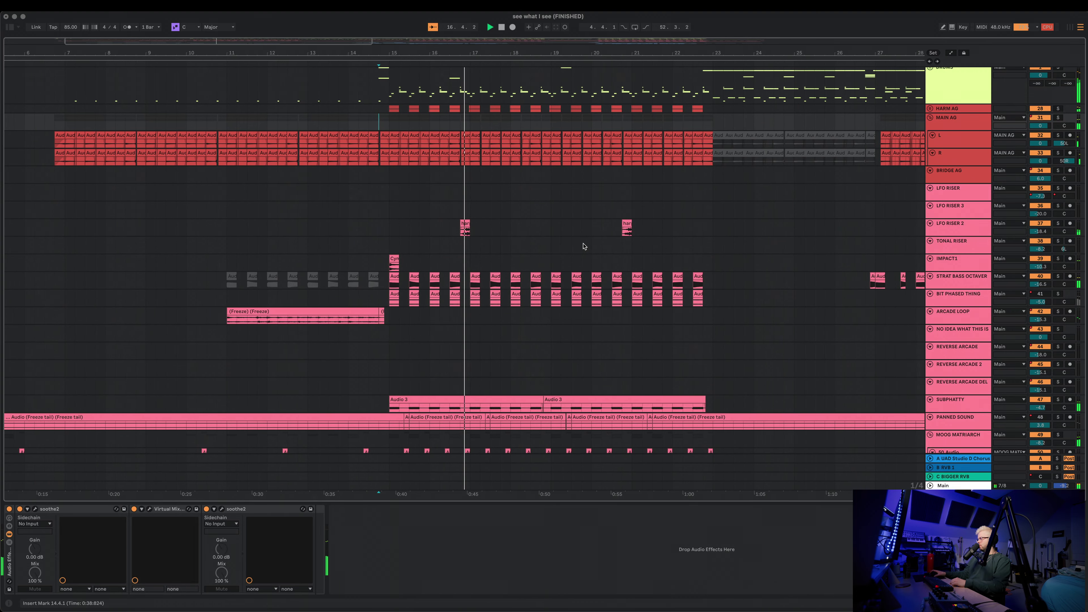
scroll(584, 247, "down", 4)
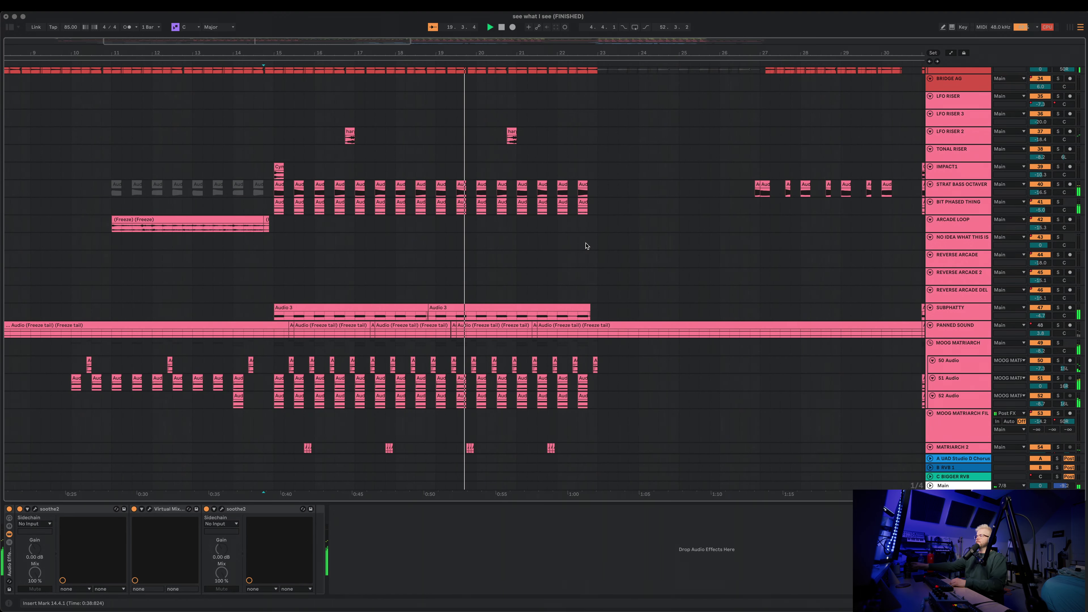
key("space")
- Solo and unfold the DRUMS group and play its tracks from 15.1.1
scroll(561, 236, "up", 5)
left_click(289, 248)
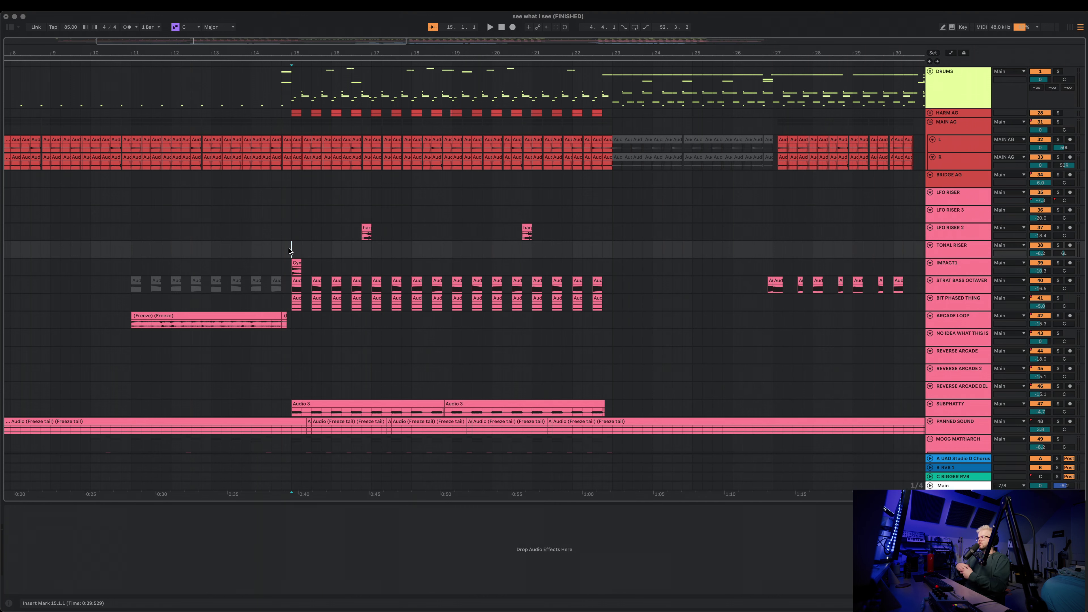
scroll(403, 322, "down", 2)
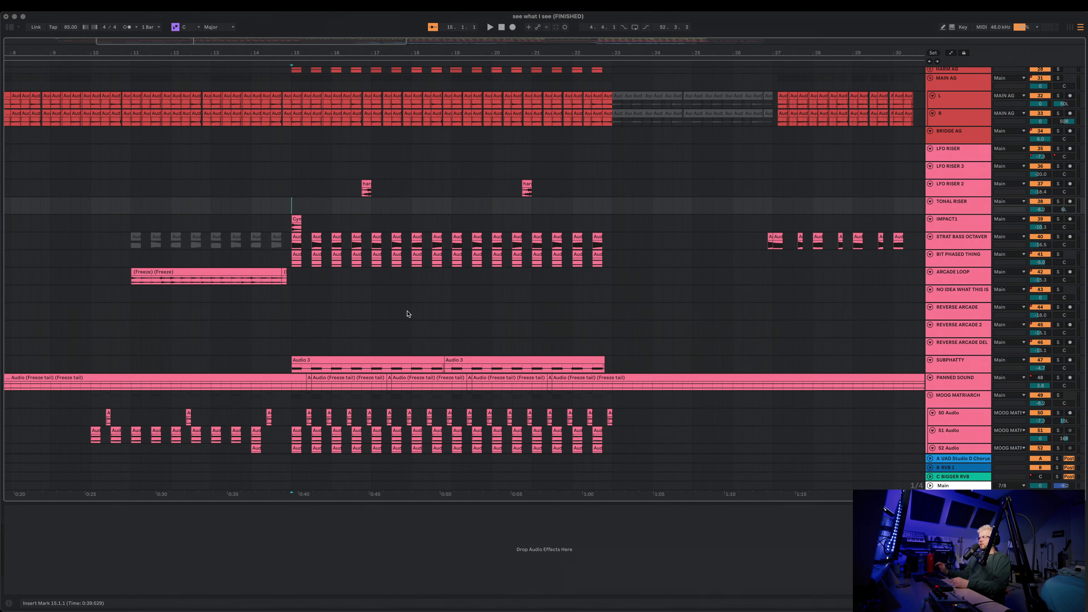
scroll(418, 308, "up", 2)
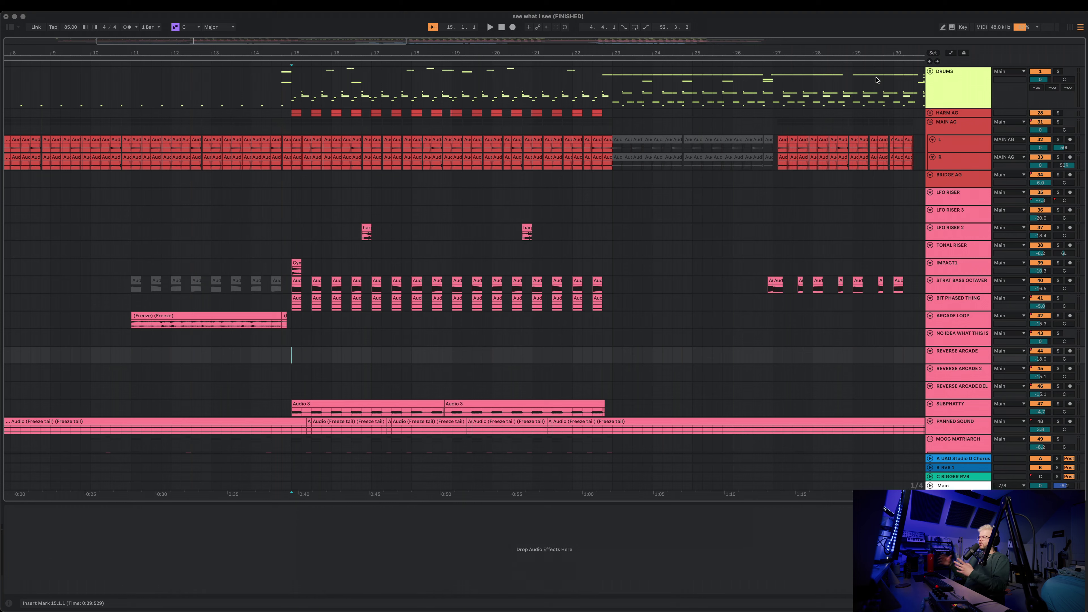
left_click(1058, 71)
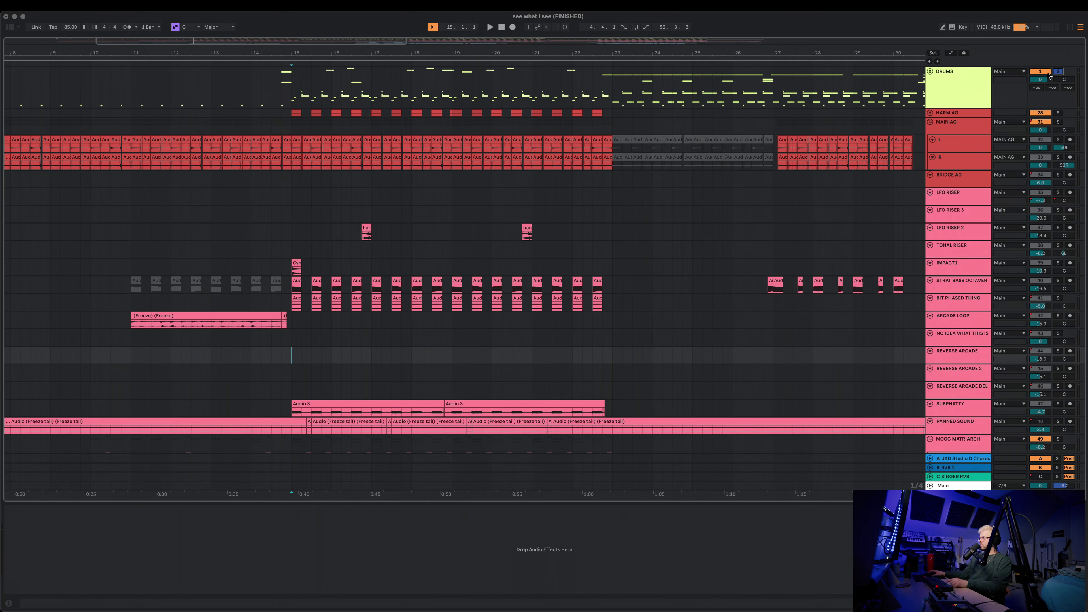
left_click(930, 72)
scroll(460, 244, "down", 5)
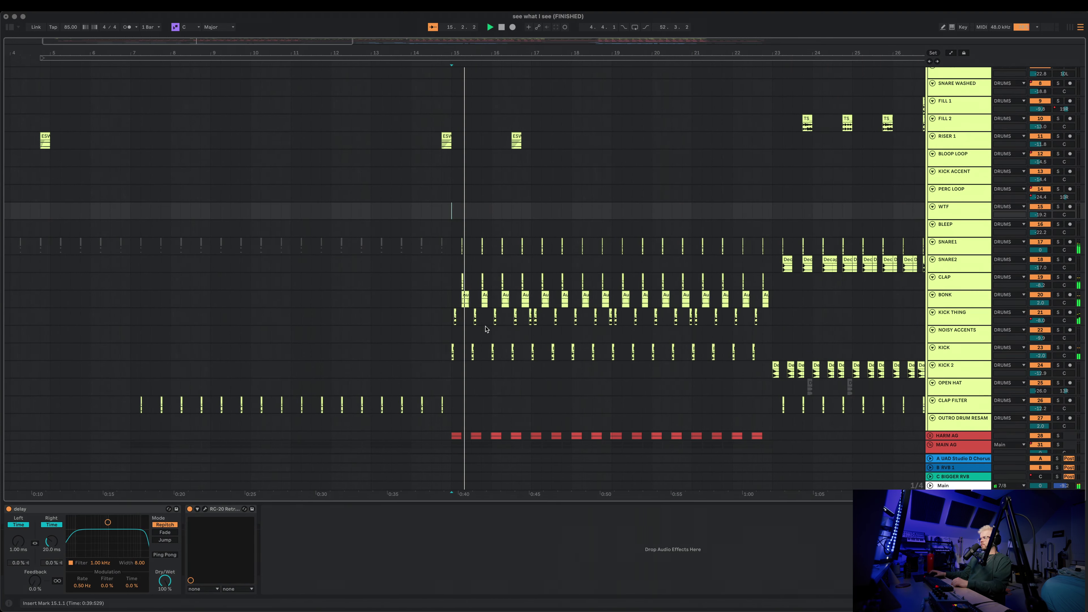
scroll(486, 328, "down", 5)
scroll(565, 304, "up", 6)
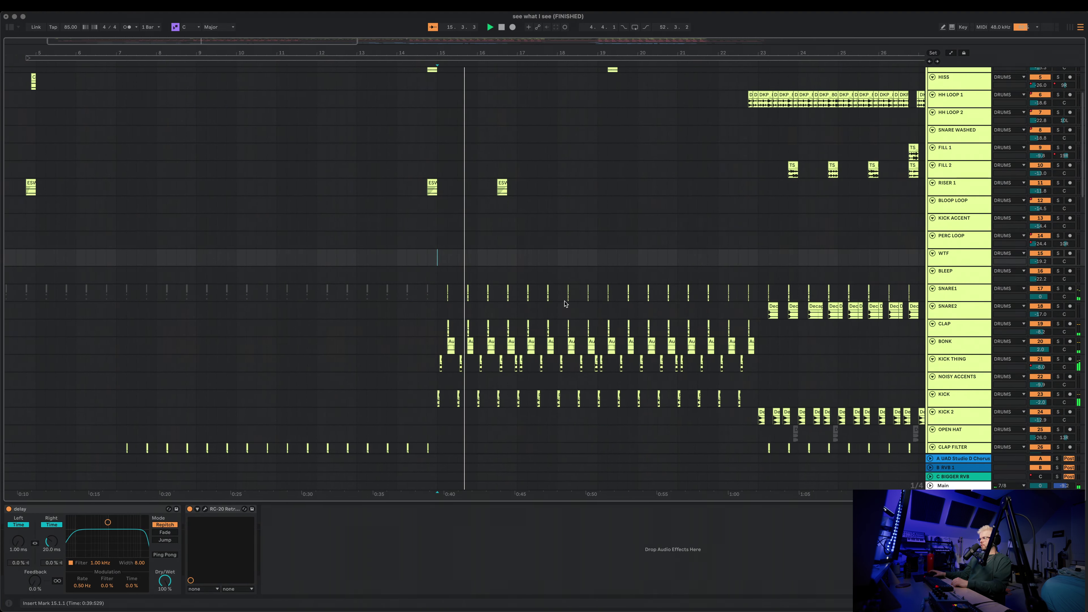
scroll(564, 304, "up", 5)
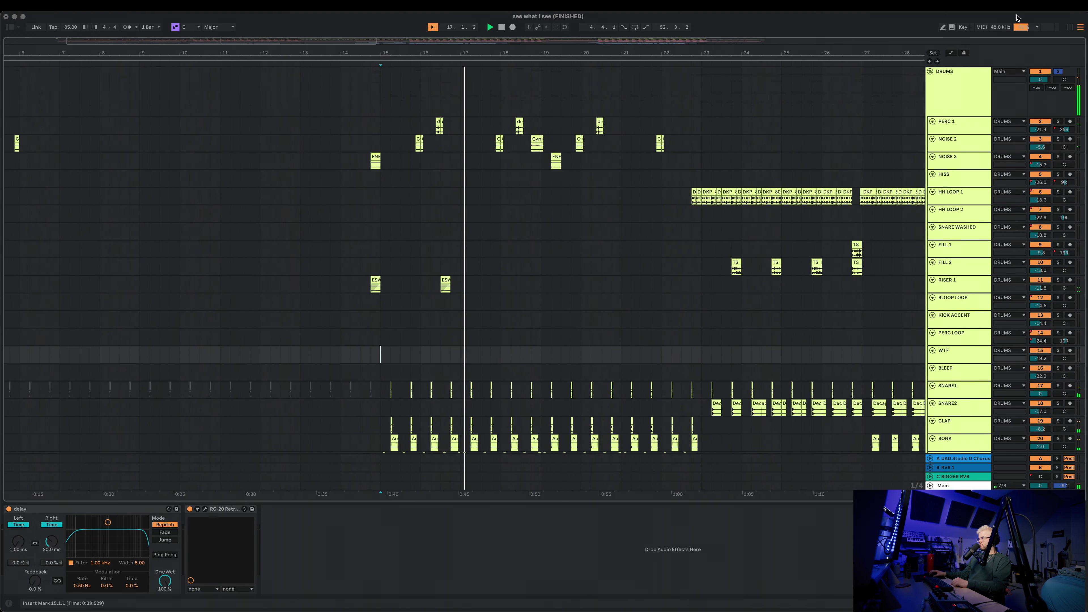
- Increase the heights of the STRAT BASS OCTAVER and SUBPHATTY tracks to show their waveforms
left_click(958, 142)
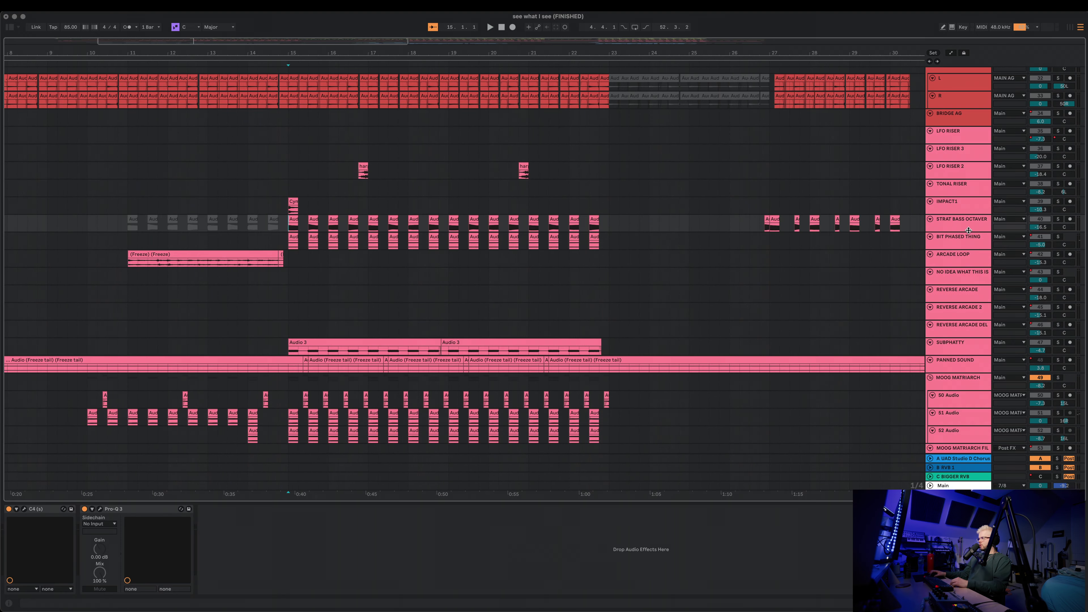
left_click_drag(969, 230, 968, 248)
scroll(1036, 337, "down", 4)
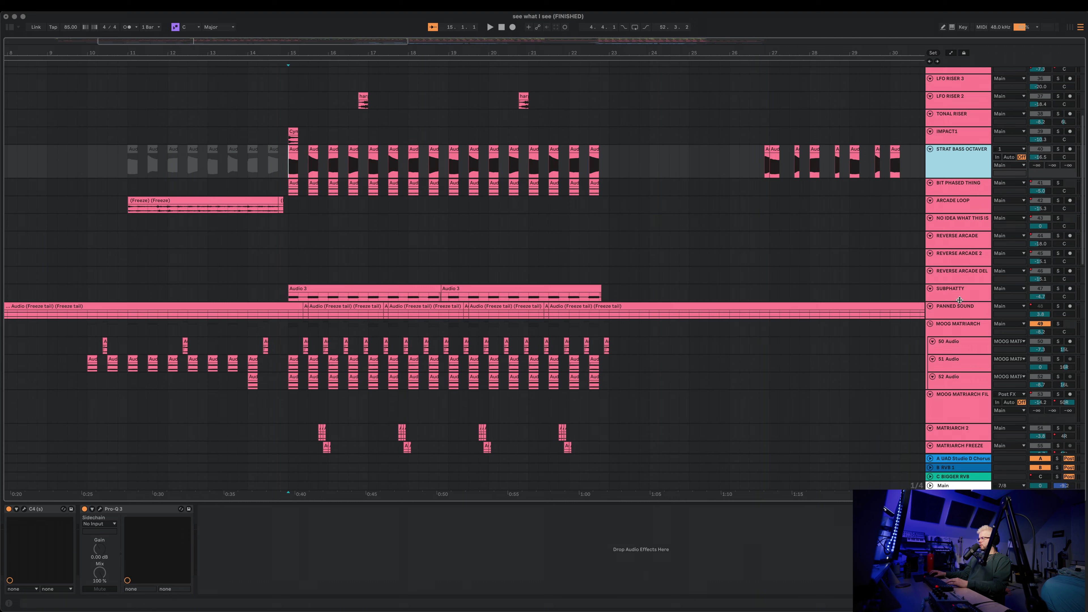
left_click_drag(960, 300, 958, 324)
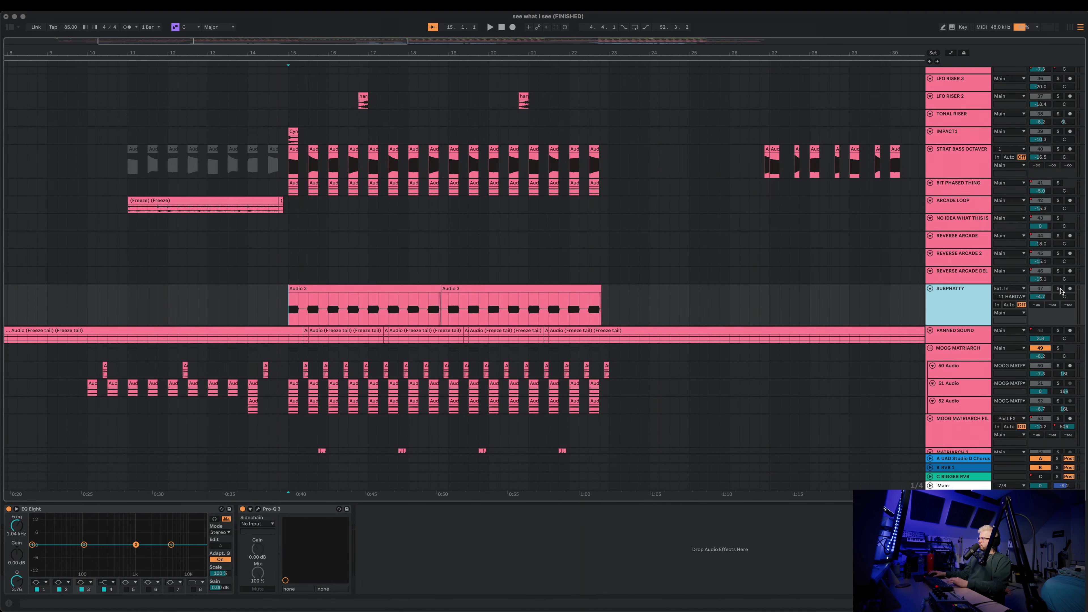
- Solo the SUBPHATTY track and play it from its first clip at 15.1.1
left_click(1058, 289)
left_click(356, 290)
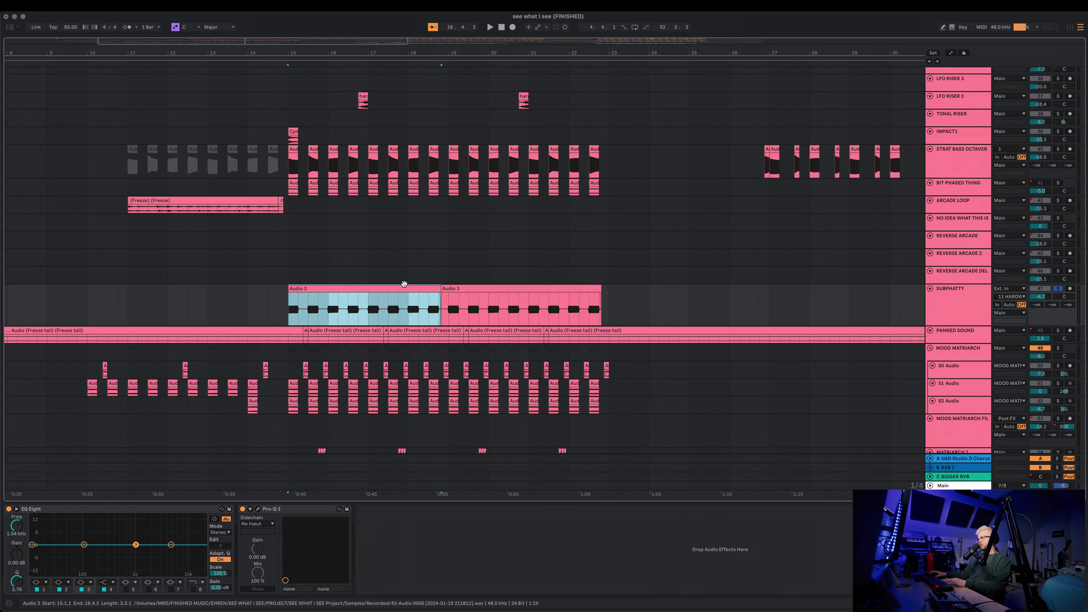
scroll(941, 329, "up", 1)
left_click(941, 329)
left_click(290, 336)
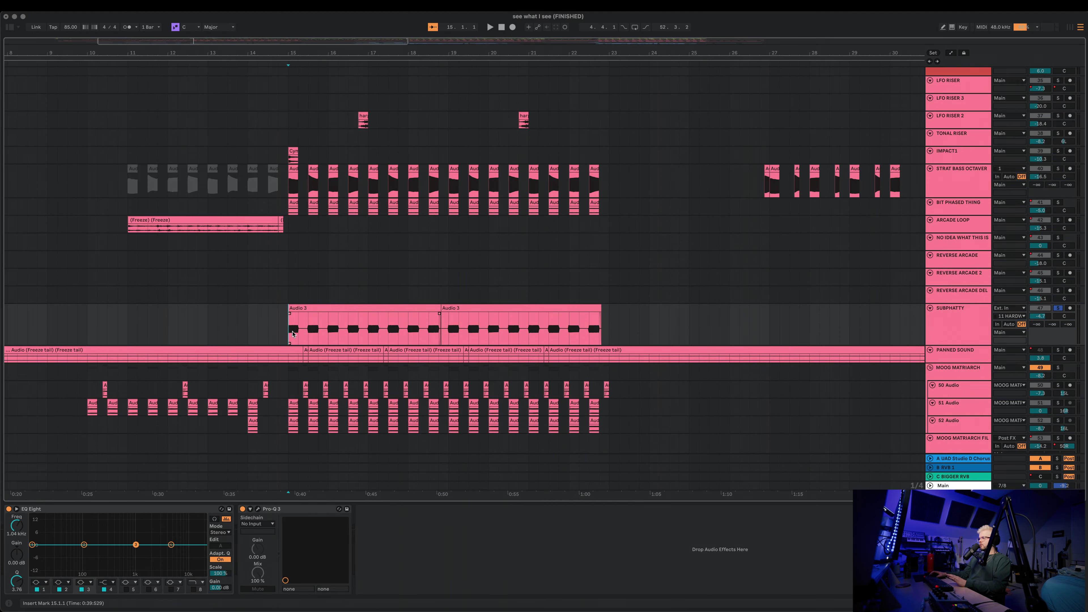
key("space")
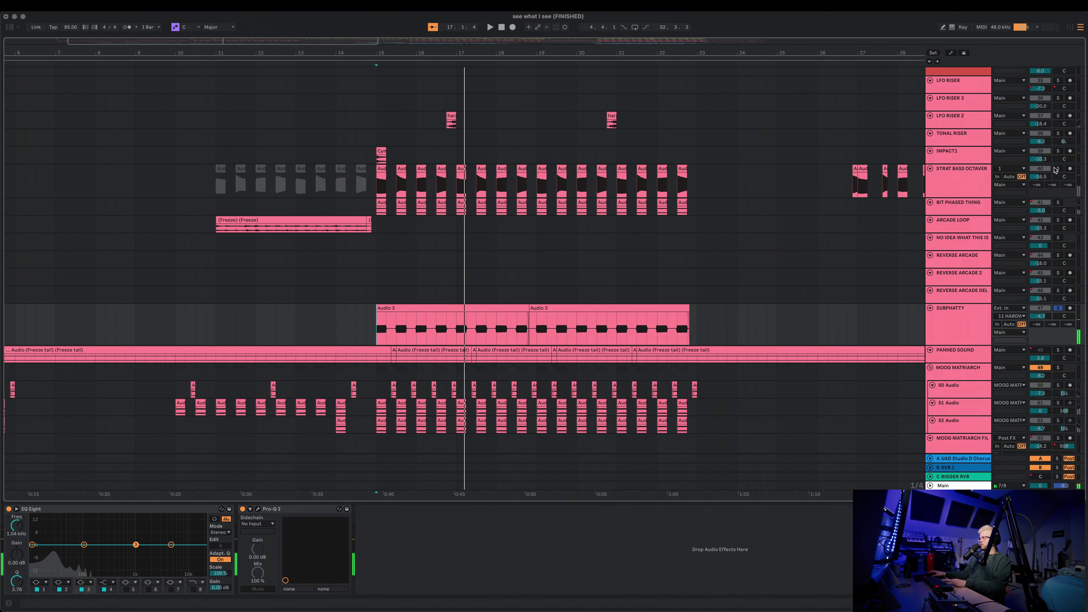
- Play the STRAT BASS OCTAVER track in solo from 15.1.1 and add SUBPHATTY to the solo
left_click(377, 176)
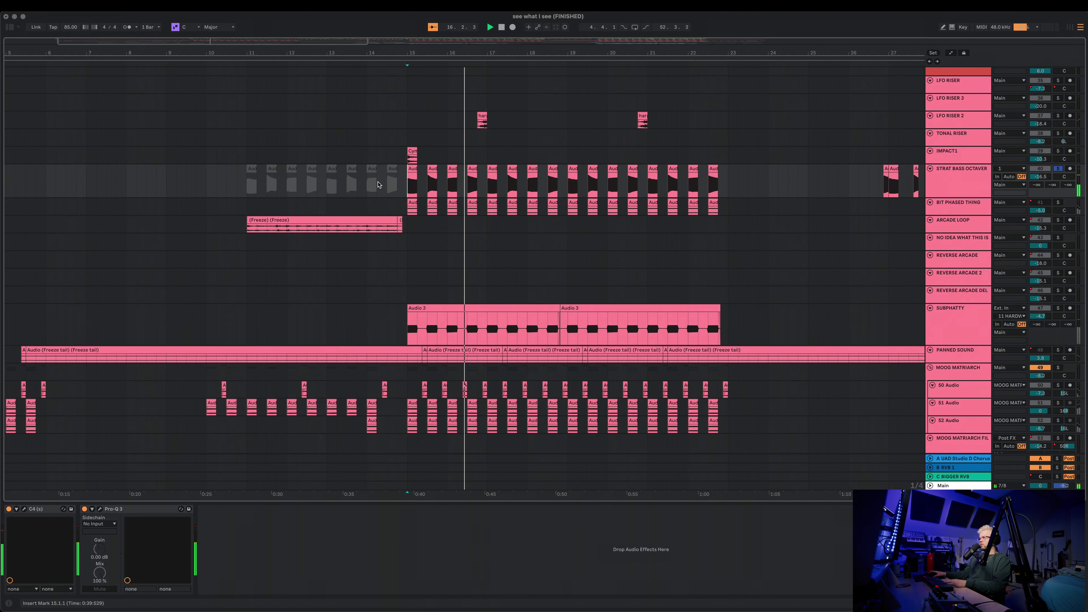
left_click(1058, 308, "super")
key("space")
key("space")
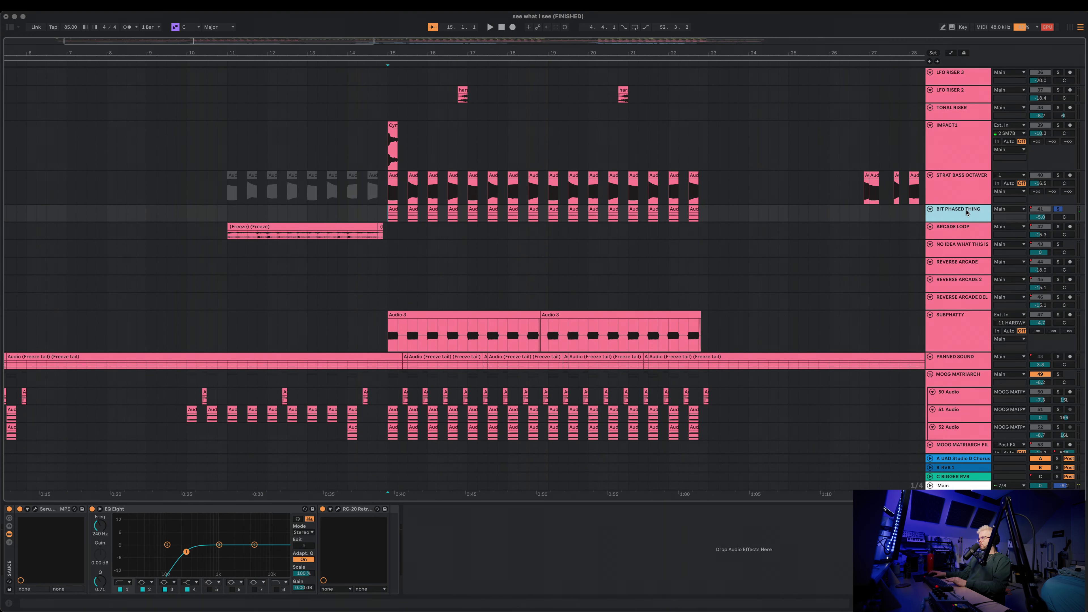
- Audition the BIT PHASED THING track in solo from 15.1.1
key("space")
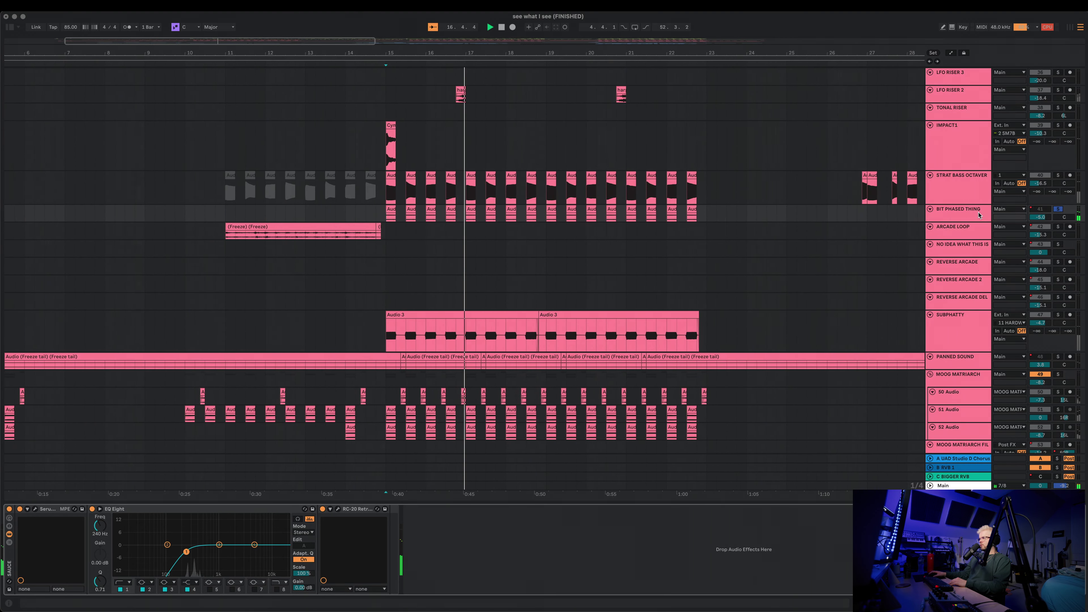
key("space")
scroll(979, 215, "down", 2)
left_click(964, 279)
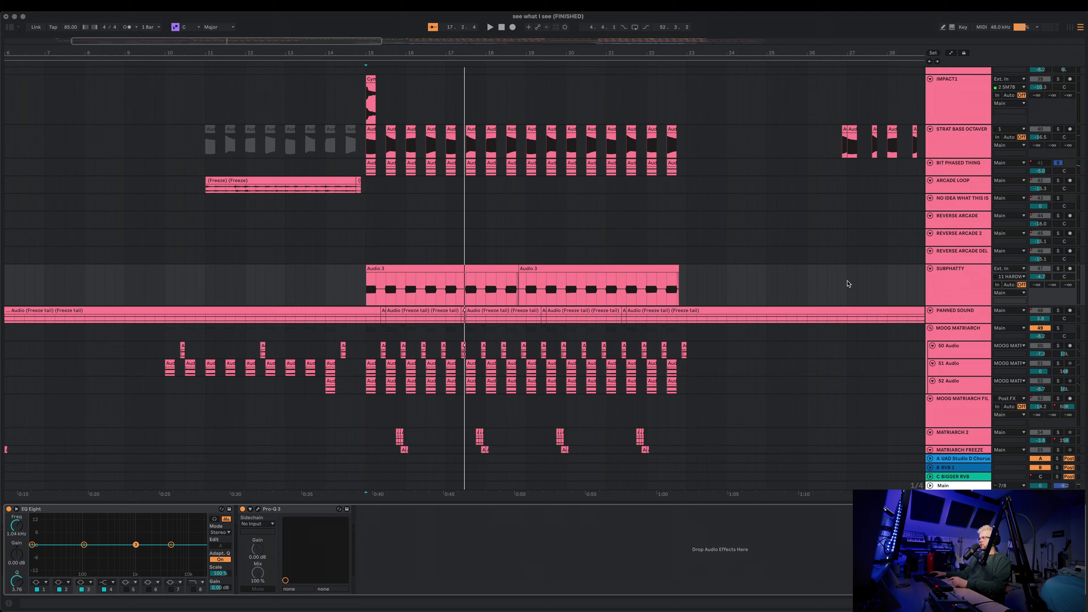
- Solo the MOOG MATRIARCH group and play it from 15.1.1
scroll(848, 284, "down", 5)
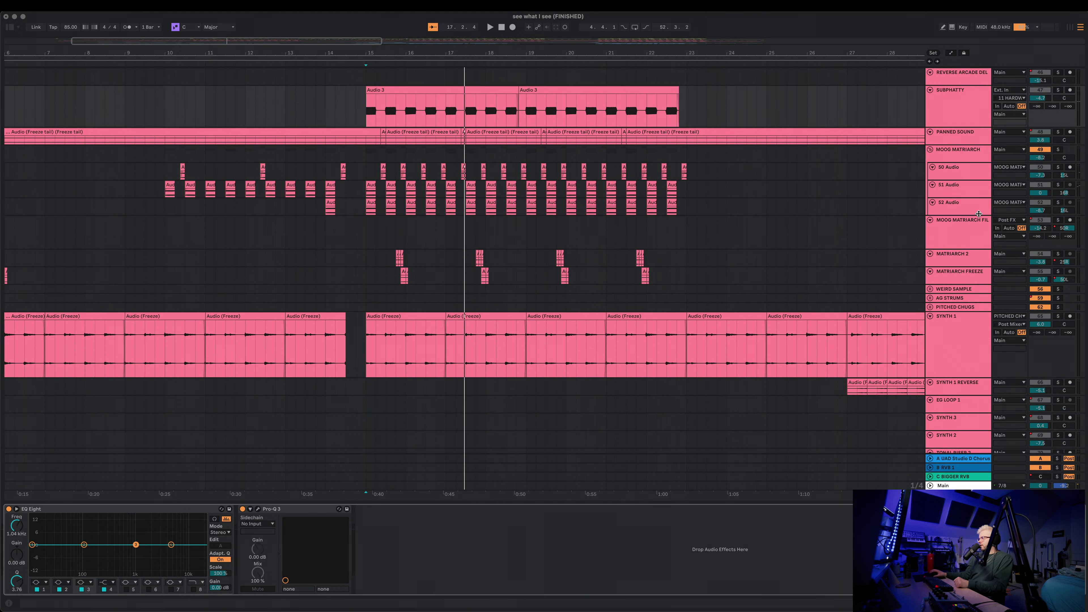
scroll(978, 213, "up", 2)
left_click(978, 216)
left_click(1058, 182)
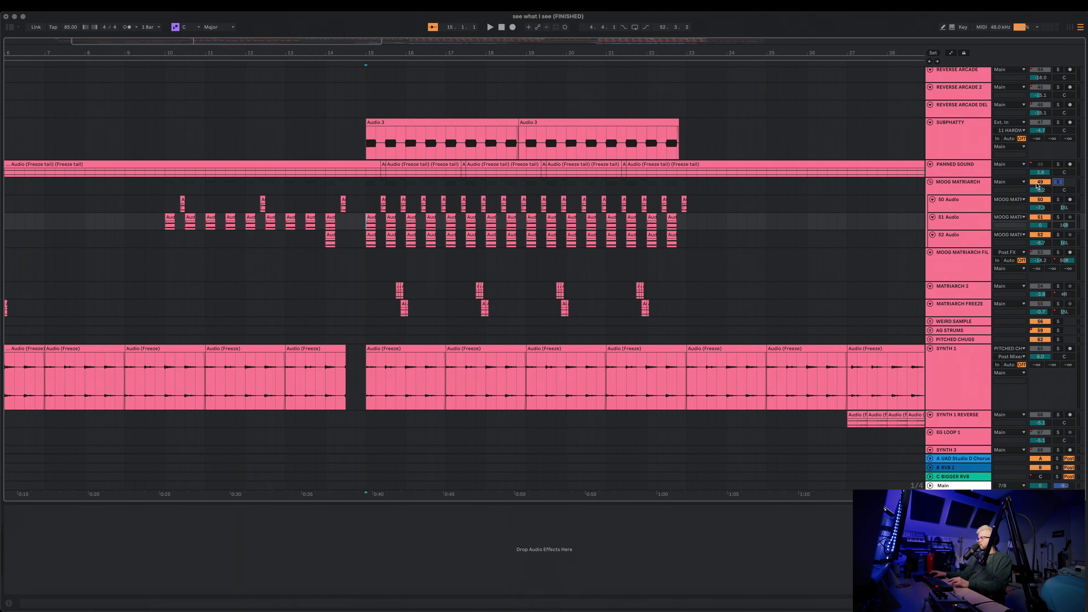
left_click(958, 193)
key("space")
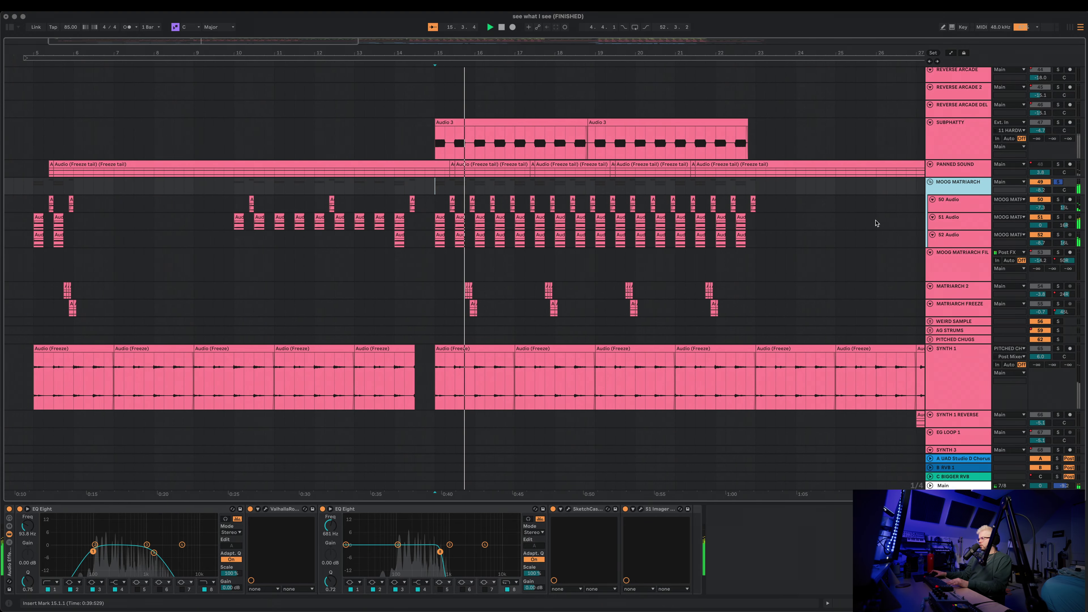
scroll(874, 240, "down", 5)
scroll(705, 307, "up", 15)
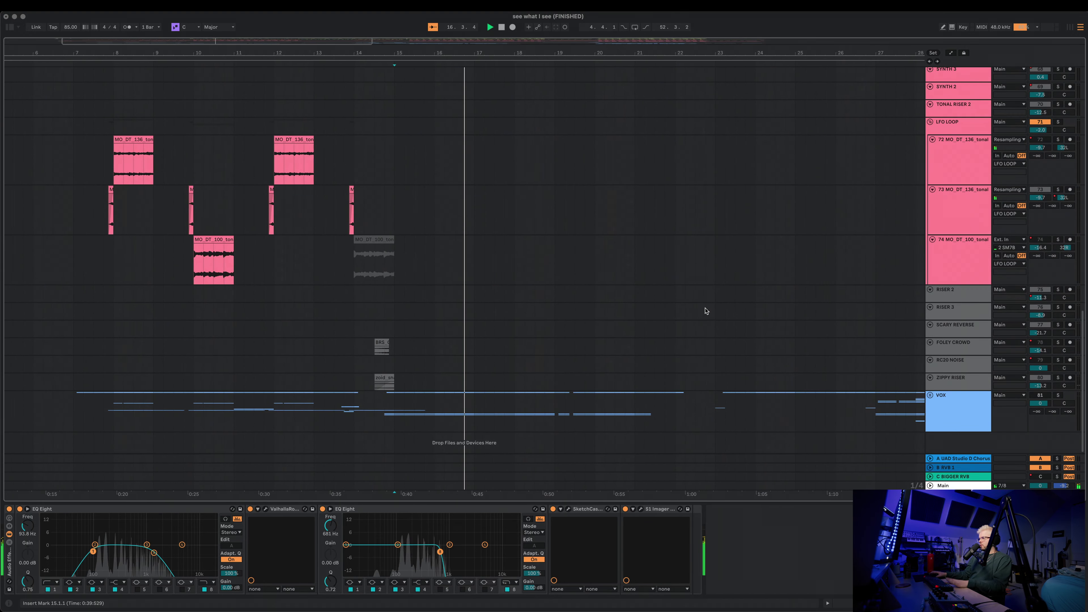
- Stop playback, audition the LFO RISER 2 clip at 16.4.1 in solo and clear the solo
left_click(381, 194)
key("space")
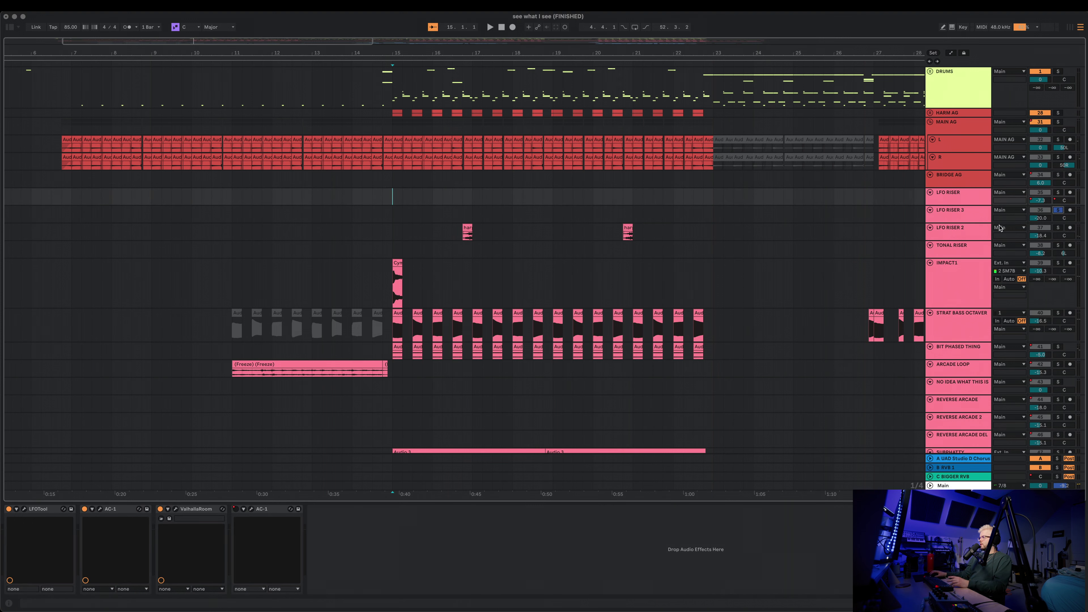
left_click(466, 227)
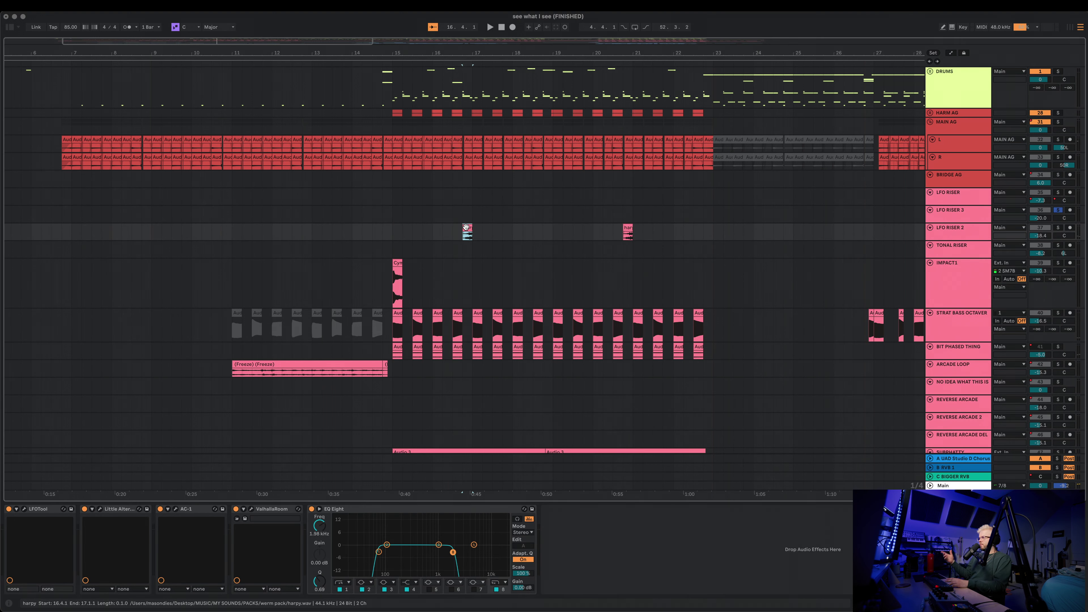
key("s")
key("space")
key("space")
key("s")
- Set the insert mark at 22.4.1 and expand the DRUMS group to show its individual tracks
left_click_drag(692, 53, 392, 34)
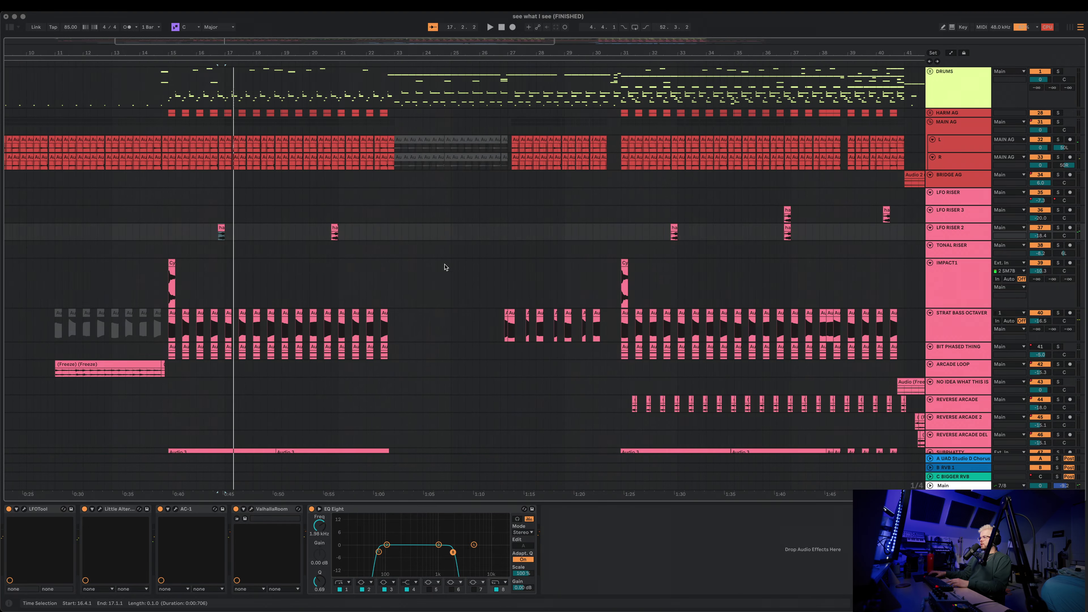
scroll(450, 262, "down", 15)
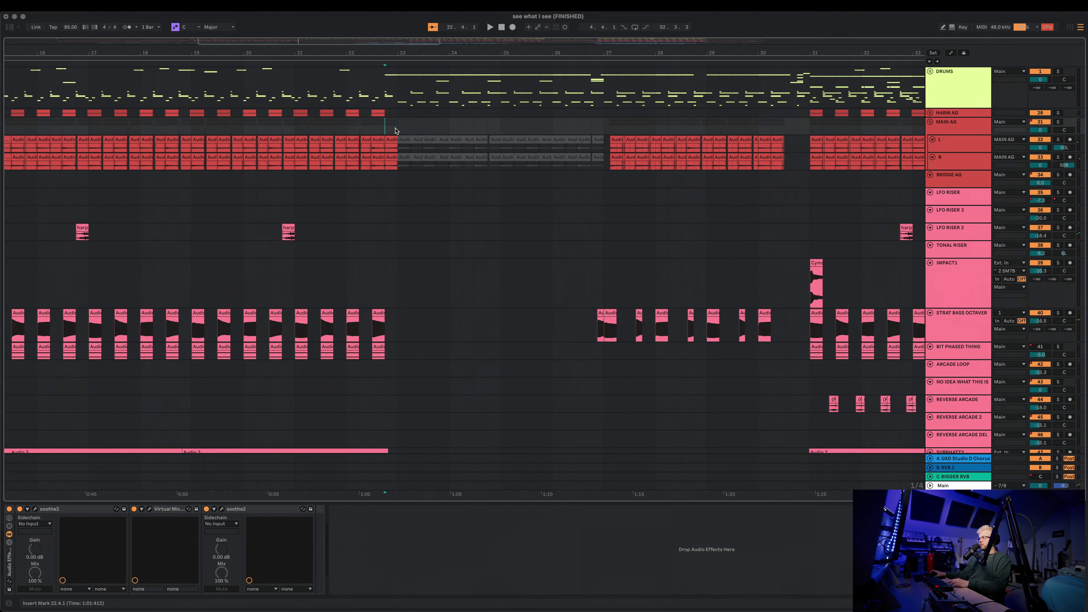
scroll(403, 134, "down", 15)
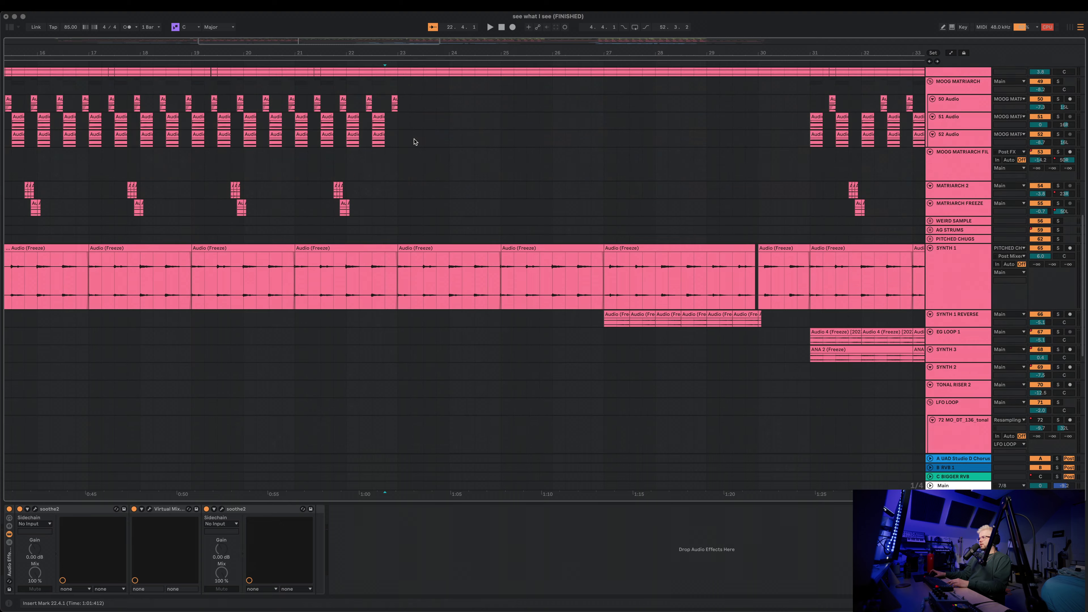
scroll(414, 137, "up", 15)
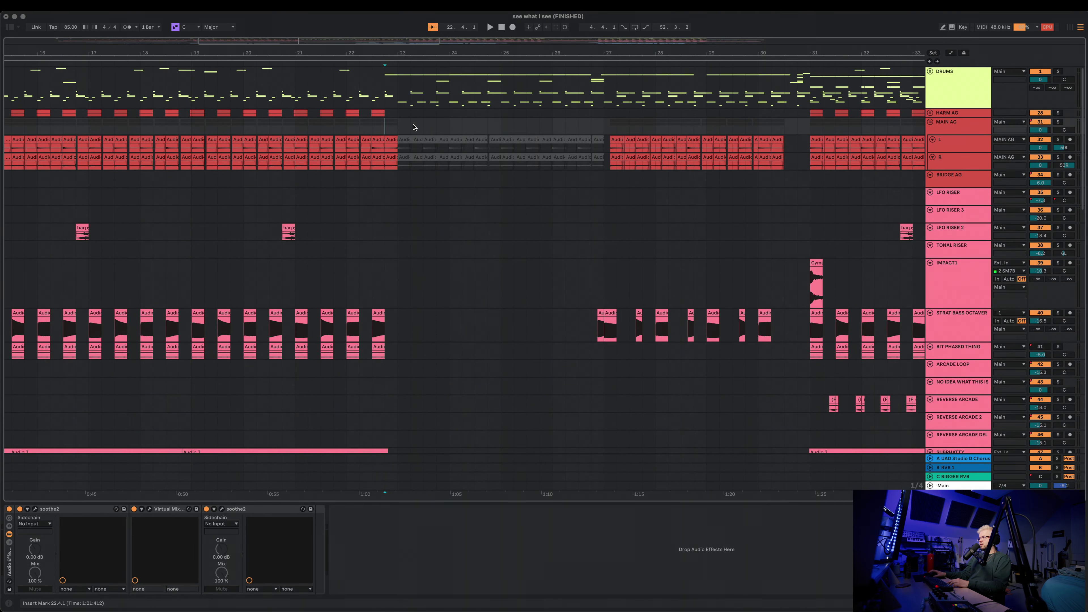
left_click(930, 71)
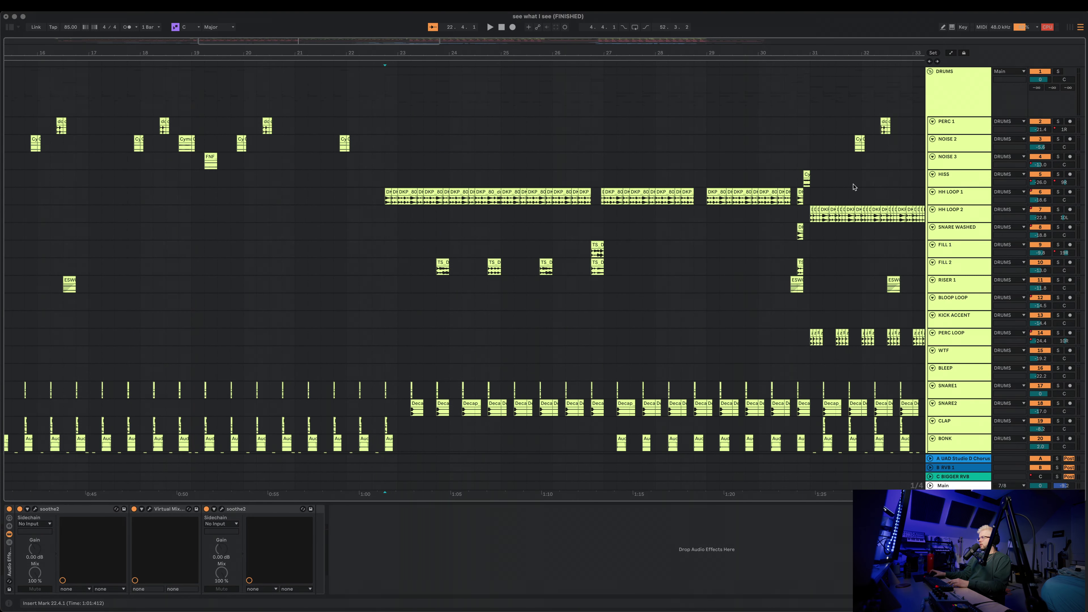
- Play the full arrangement from 22.4.1 into bar 31 and stop playback
left_click(968, 198)
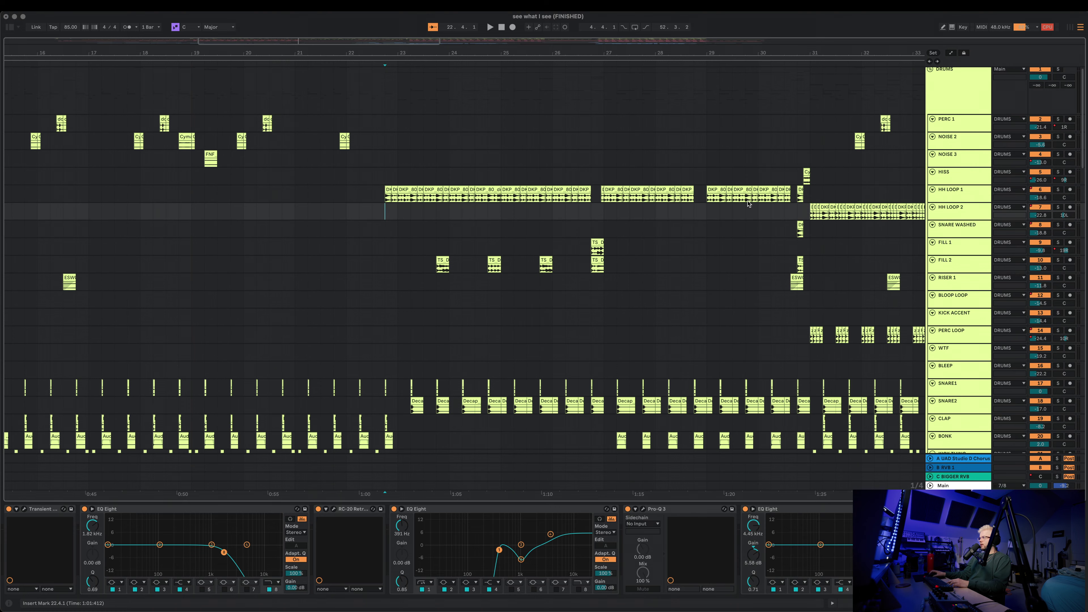
scroll(403, 183, "down", 3)
left_click(385, 148)
scroll(386, 148, "up", 3)
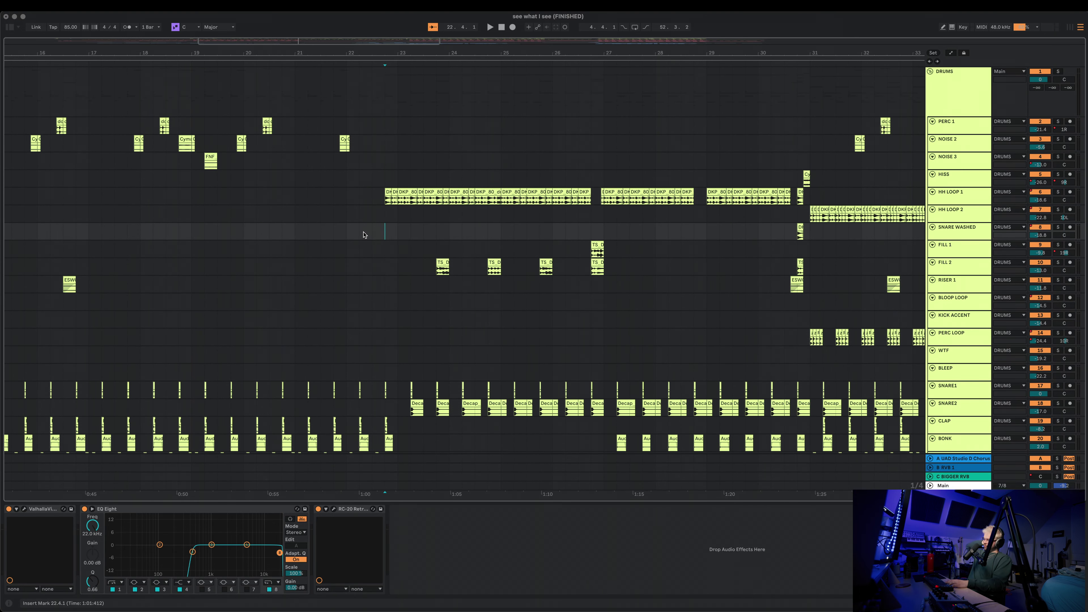
key("space")
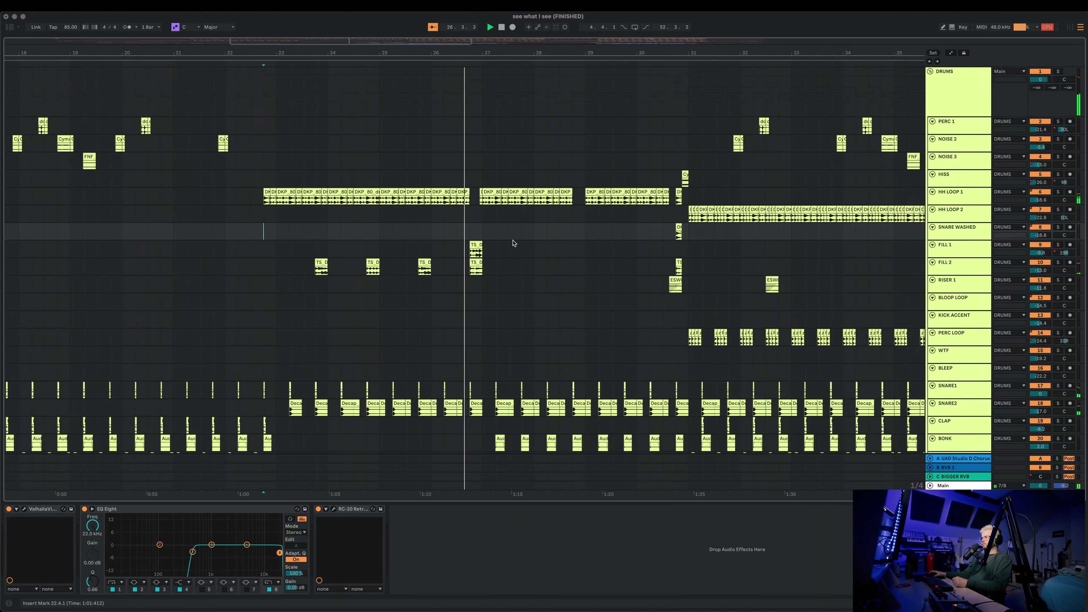
scroll(482, 359, "down", 15)
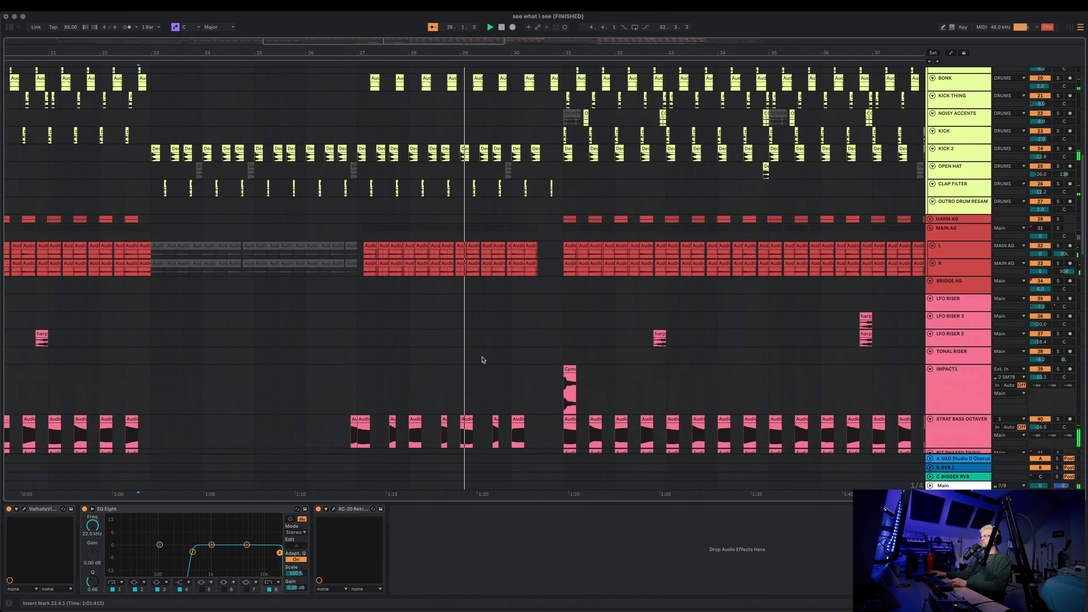
scroll(482, 360, "up", 8)
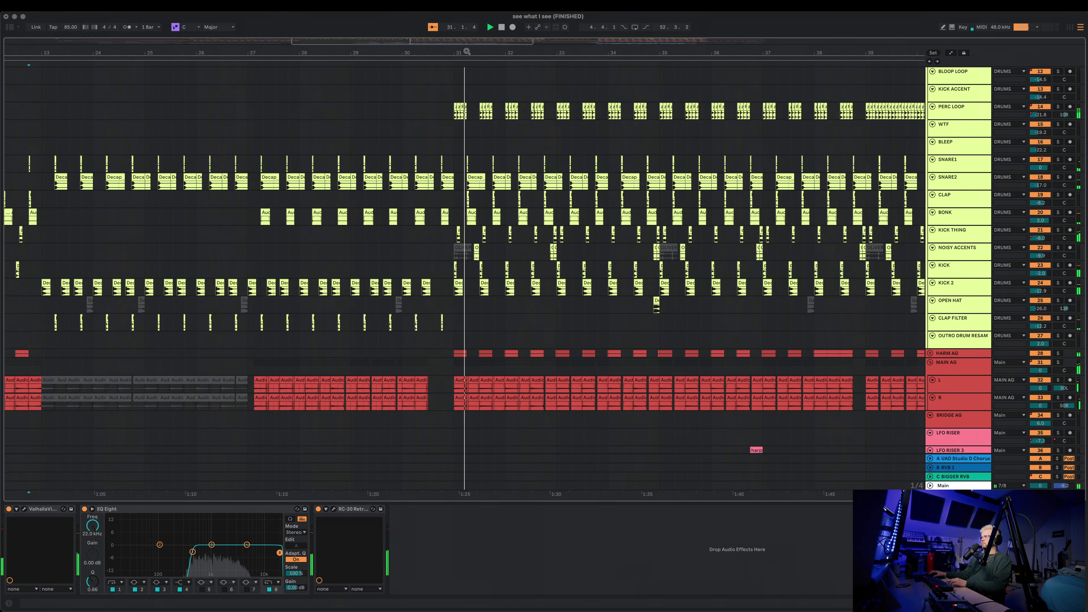
left_click_drag(467, 52, 483, 42)
key("space")
- Return the insert mark to 22.4.1 on the HH LOOP 1 track and solo that track
left_click_drag(159, 53, 663, 54)
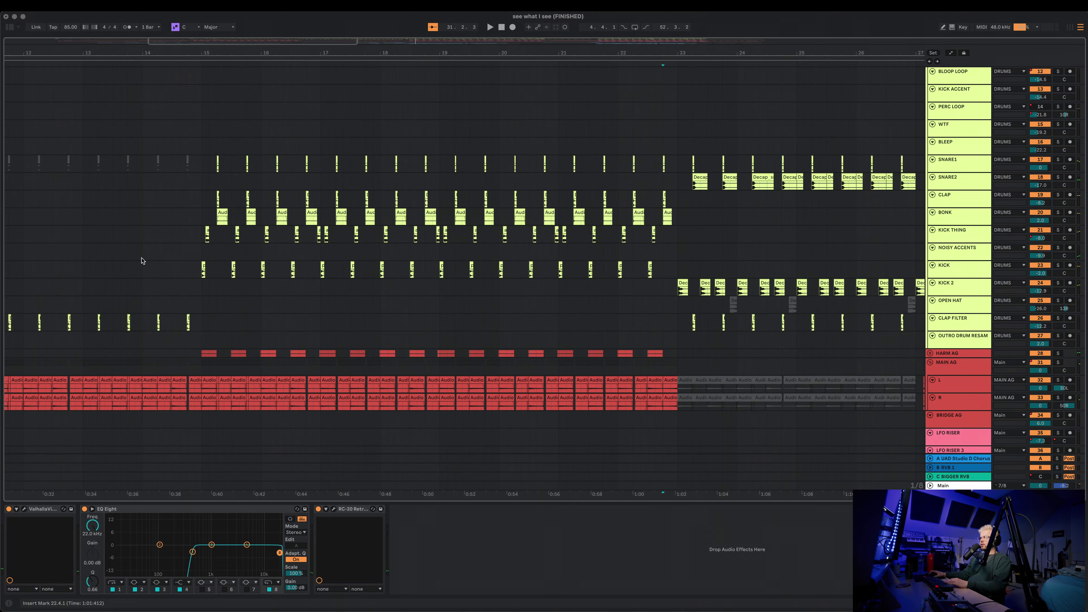
scroll(143, 261, "up", 10)
left_click_drag(691, 54, 20, 46)
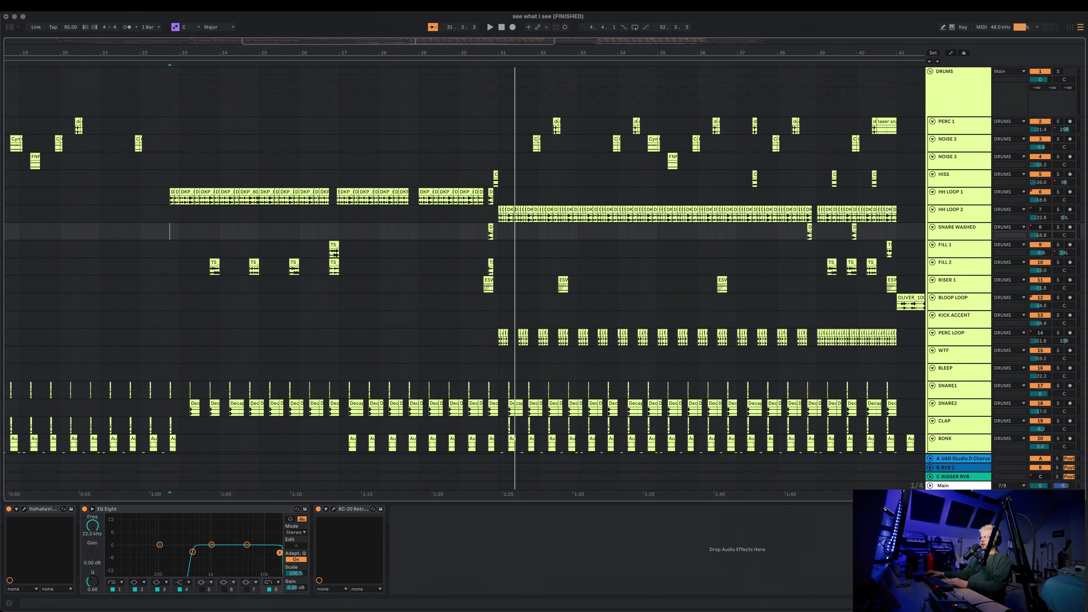
left_click_drag(165, 47, 167, 69)
left_click(169, 202)
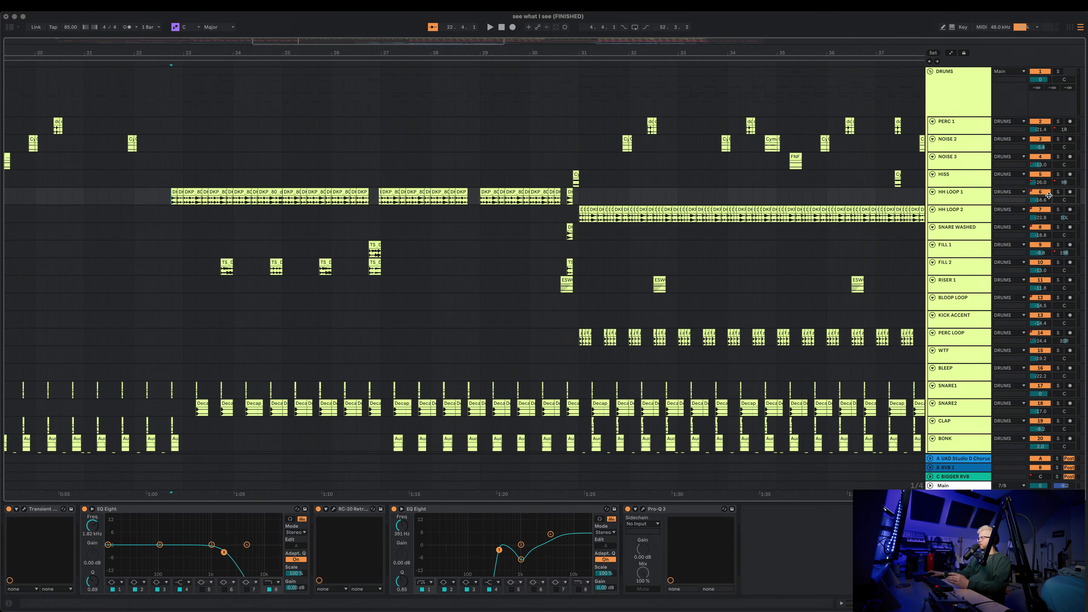
left_click(1061, 193)
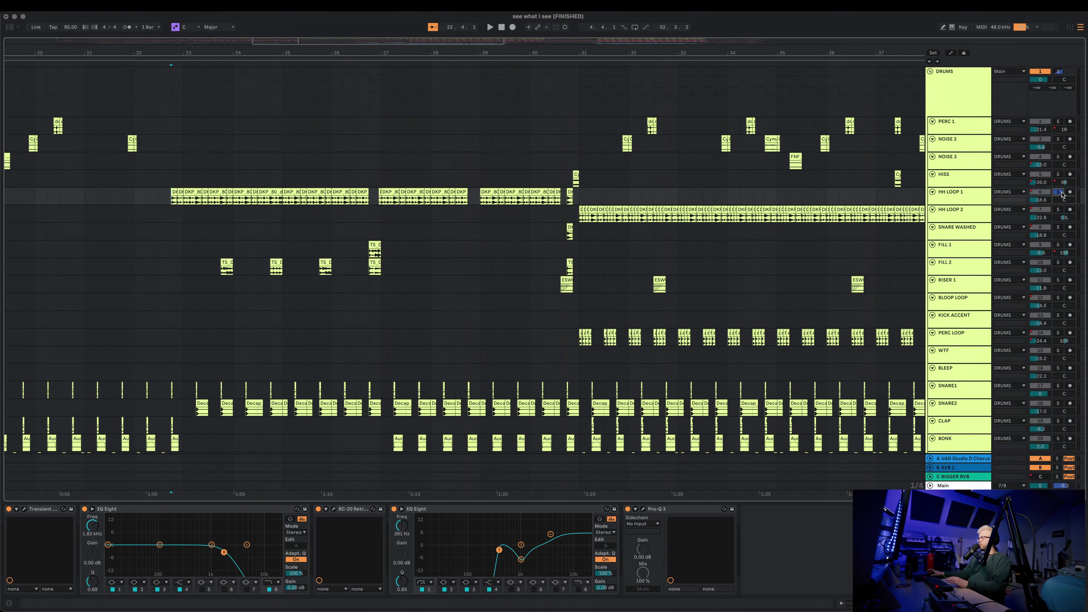
- Inspect the RC-20 Retro Color and Transient Master plug-in settings on HH LOOP 1 and close both windows
left_click(334, 509)
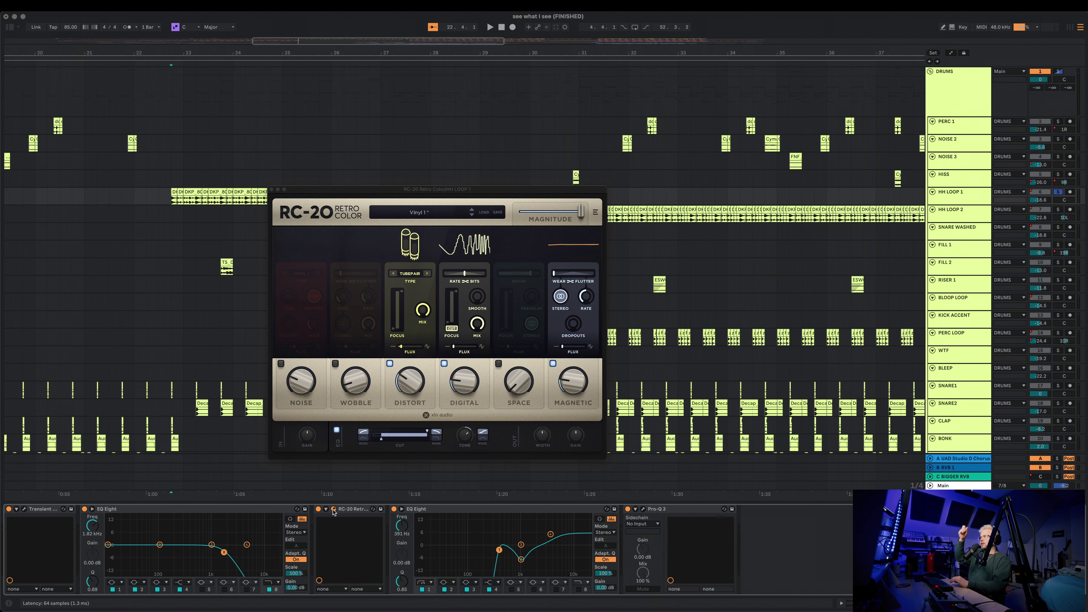
left_click(24, 510)
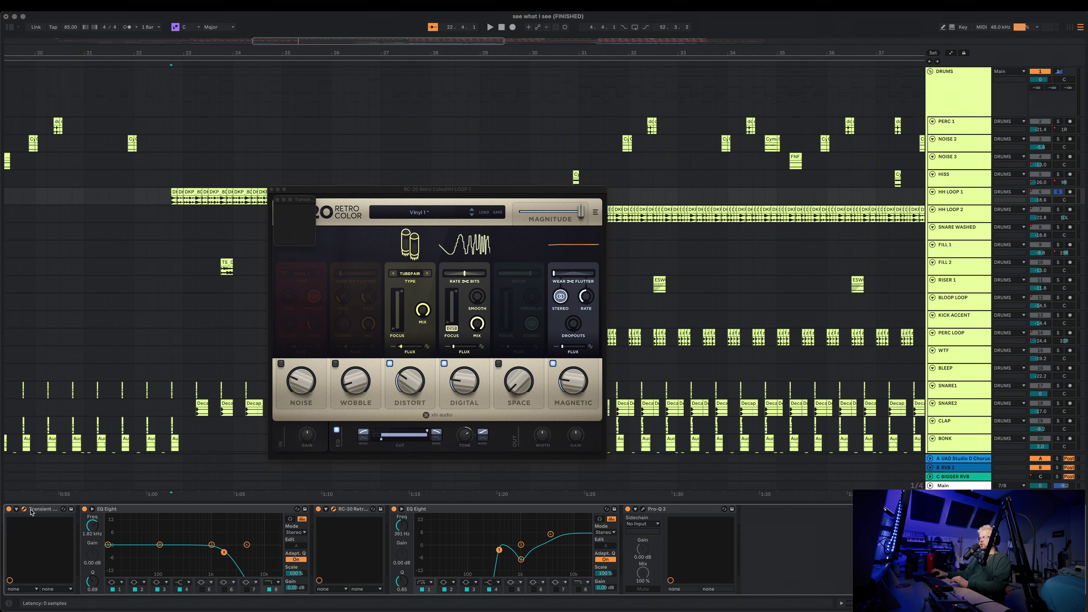
left_click_drag(359, 203, 299, 87)
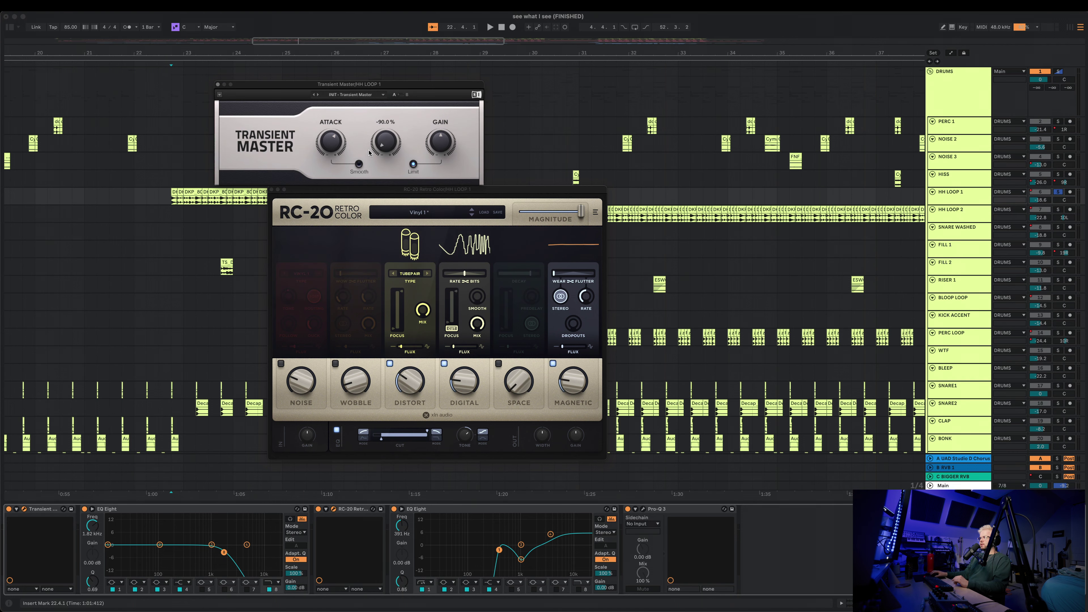
left_click(271, 189)
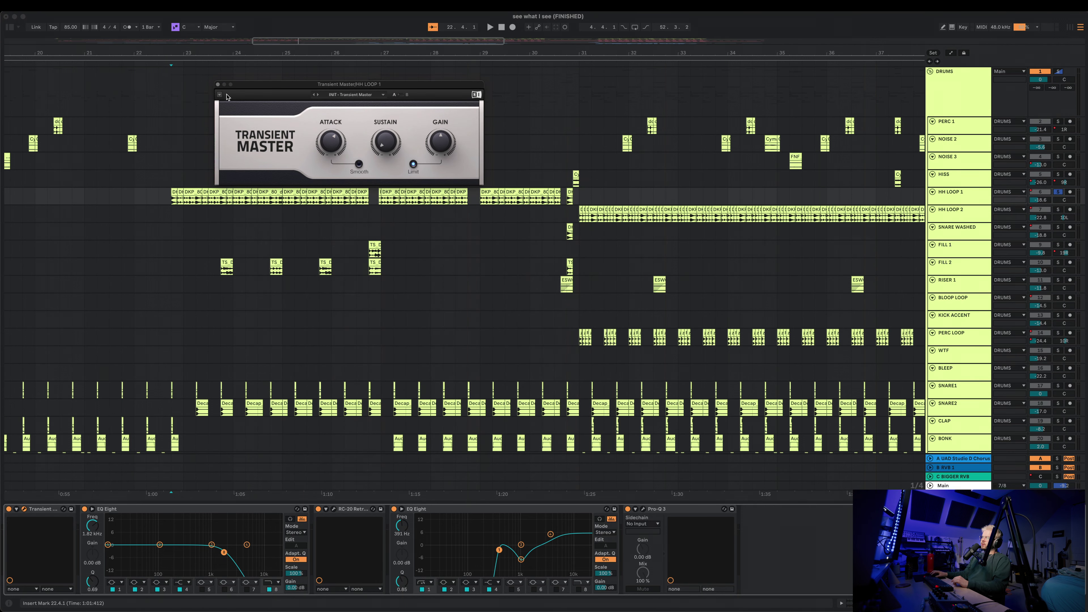
left_click(218, 85)
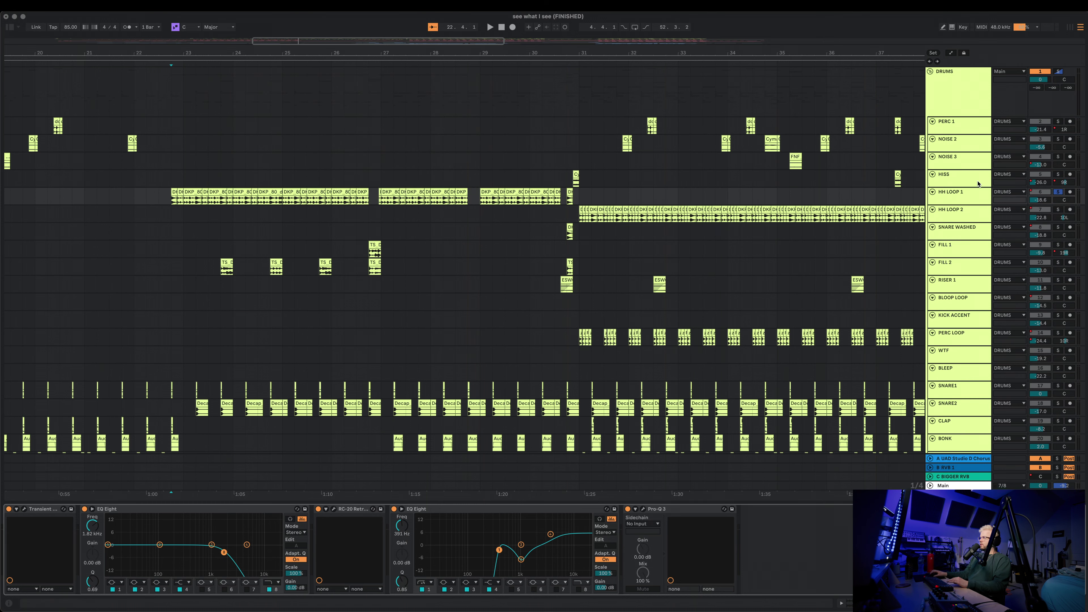
- Play HH LOOP 1 in solo from 22.4.1, comparing it with Transient Master bypassed and re-enabled
key("space")
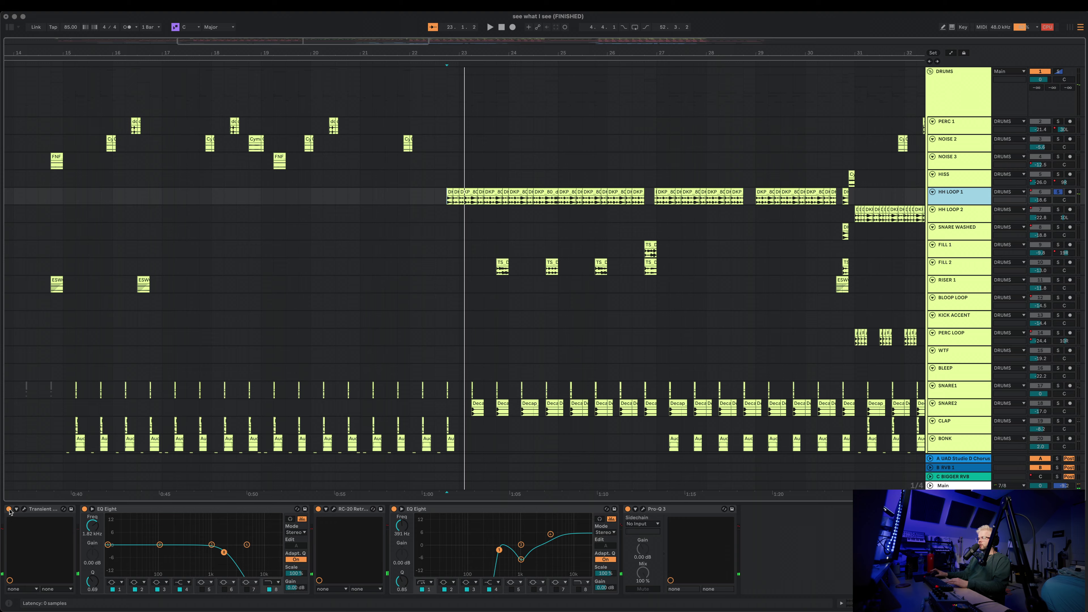
left_click(9, 509)
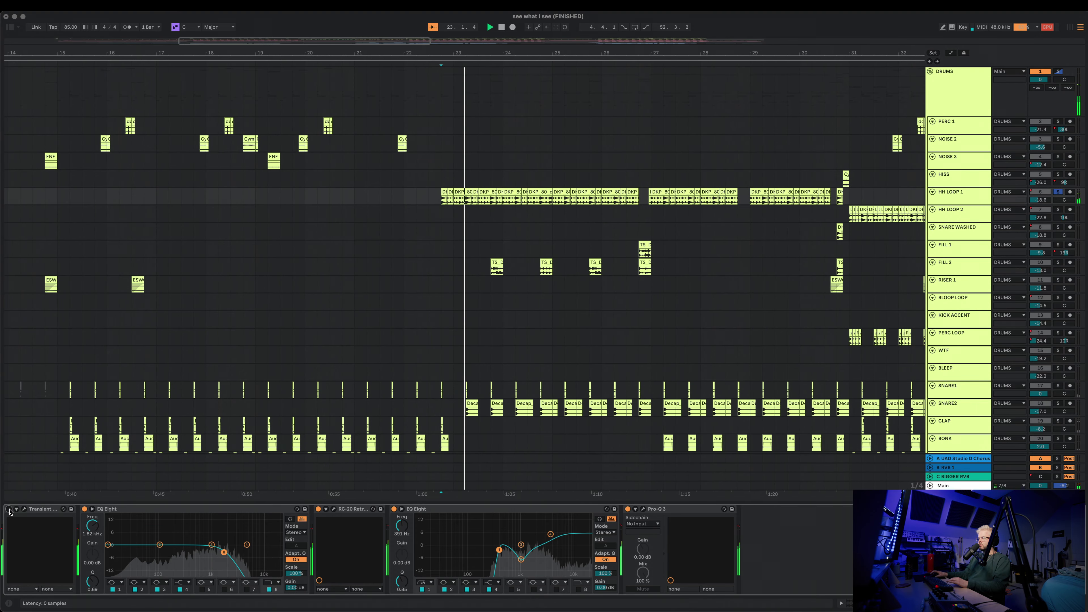
left_click(8, 508)
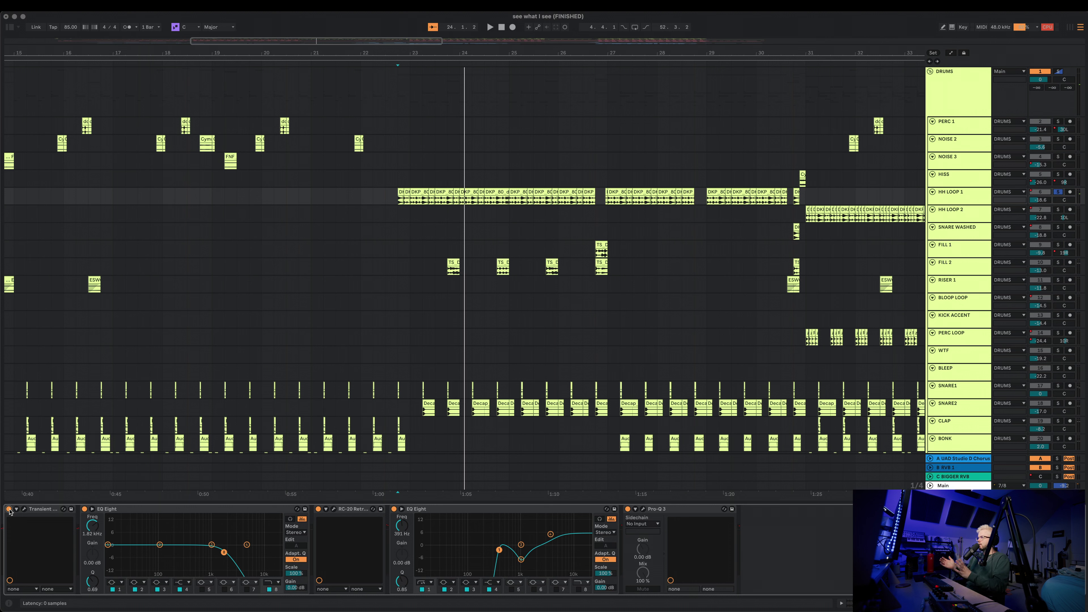
- Solo the FILL 2 track and audition its clips at 23.4.1 and 24.4.1
left_click(448, 267)
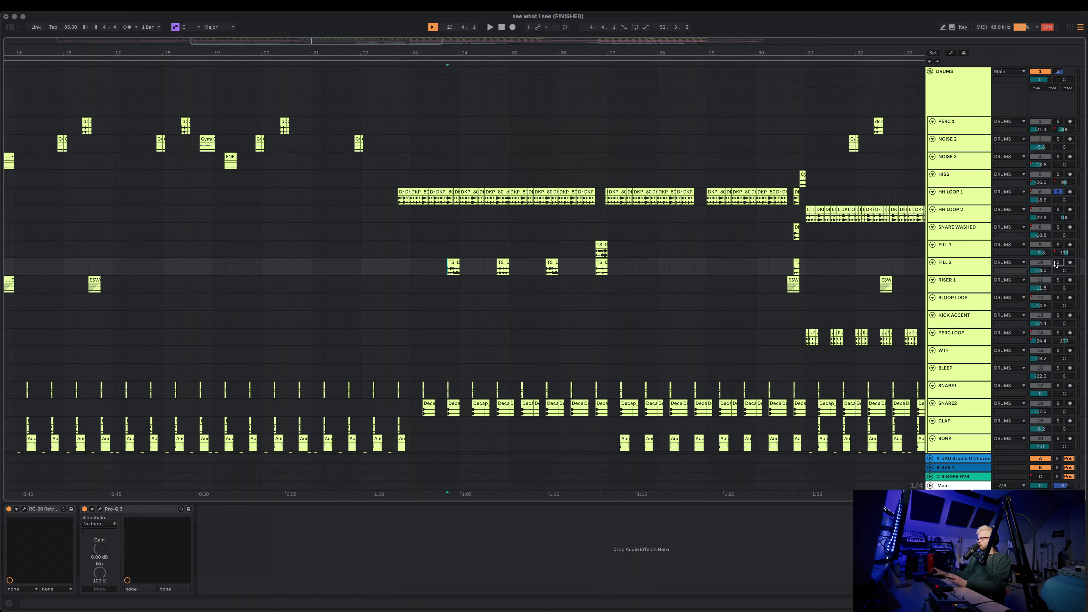
key("space")
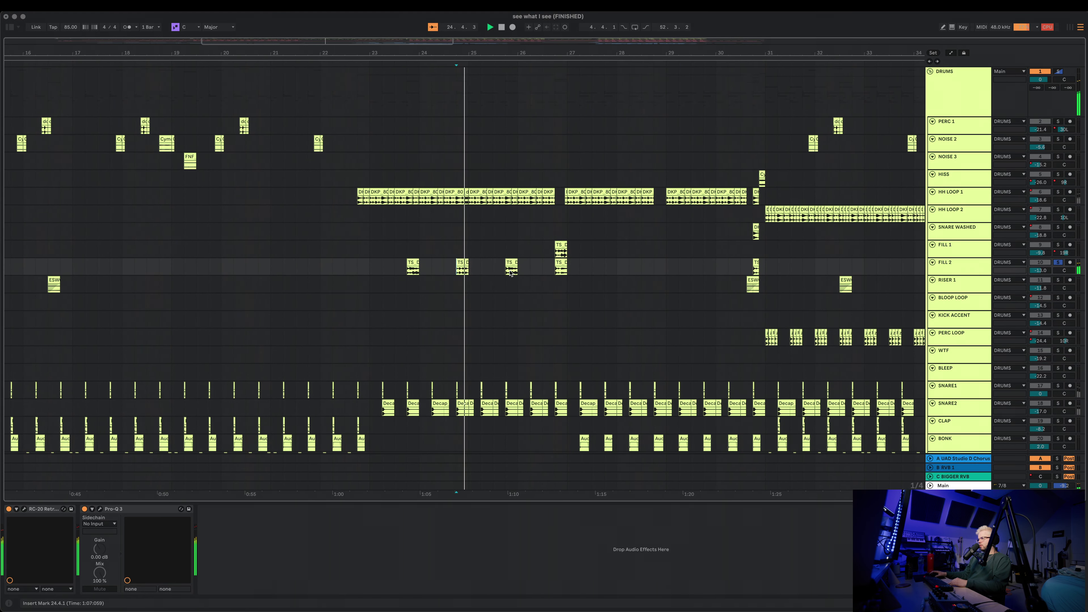
key("space")
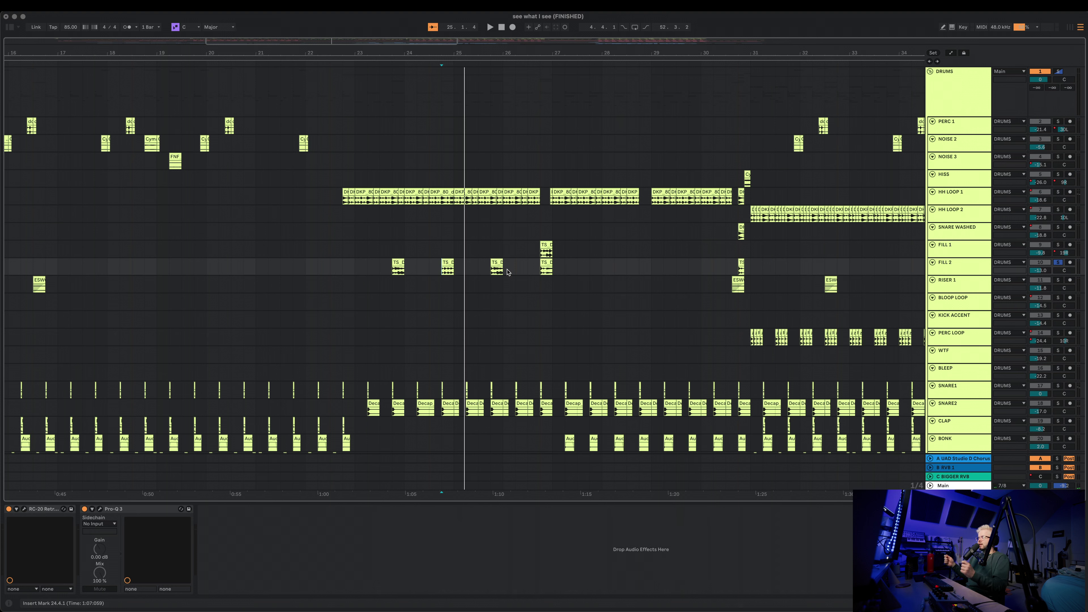
left_click(497, 267)
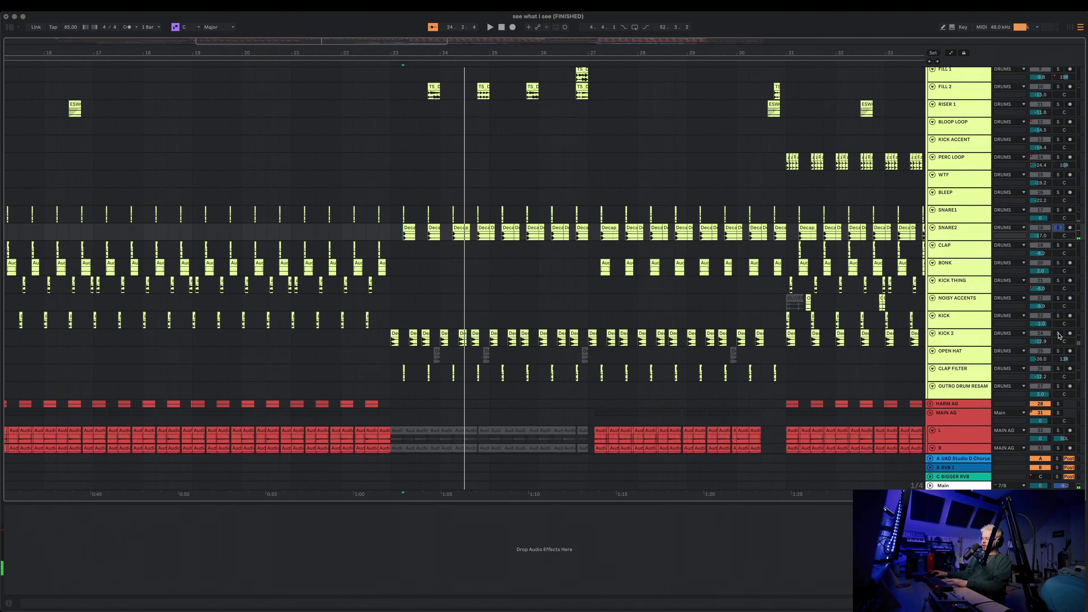
- Add KICK 2 to the SNARE2 solo, play both tracks from 23.1.1 and stop playback
left_click(1058, 333, "super")
left_click(389, 342)
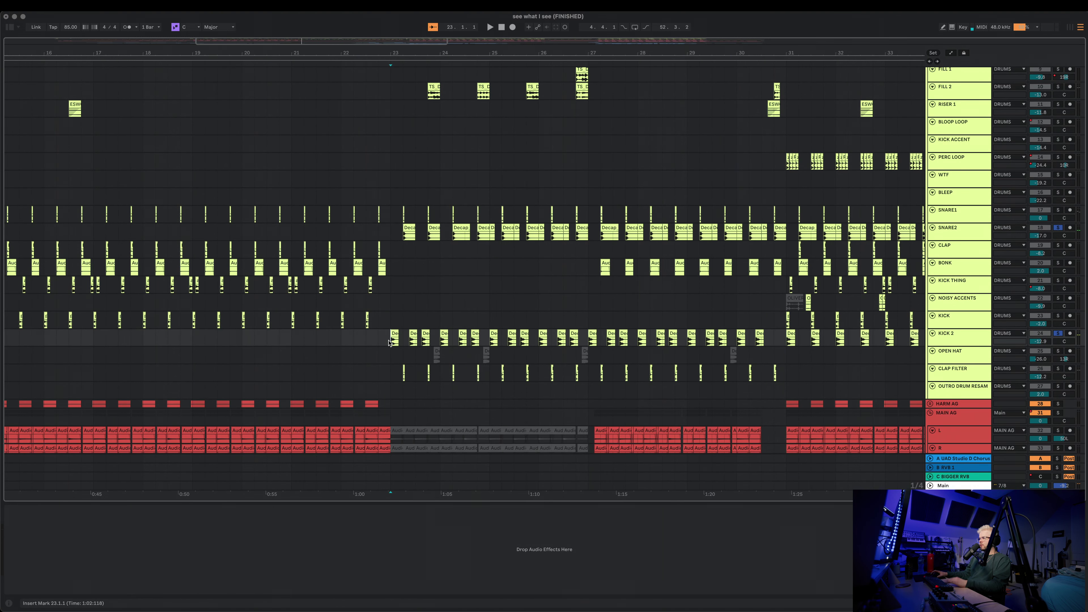
key("space")
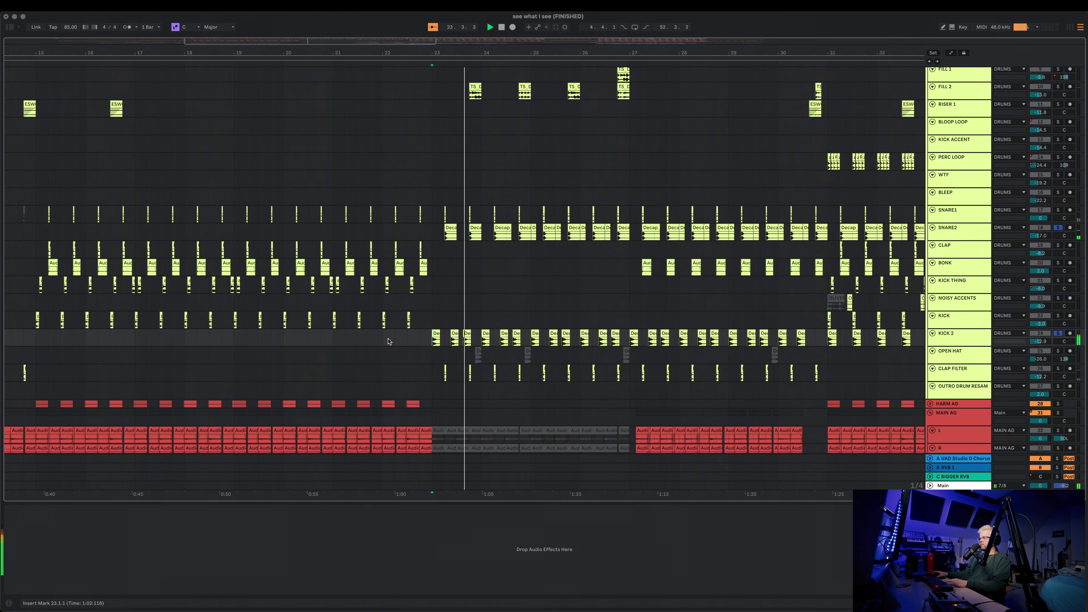
key("space")
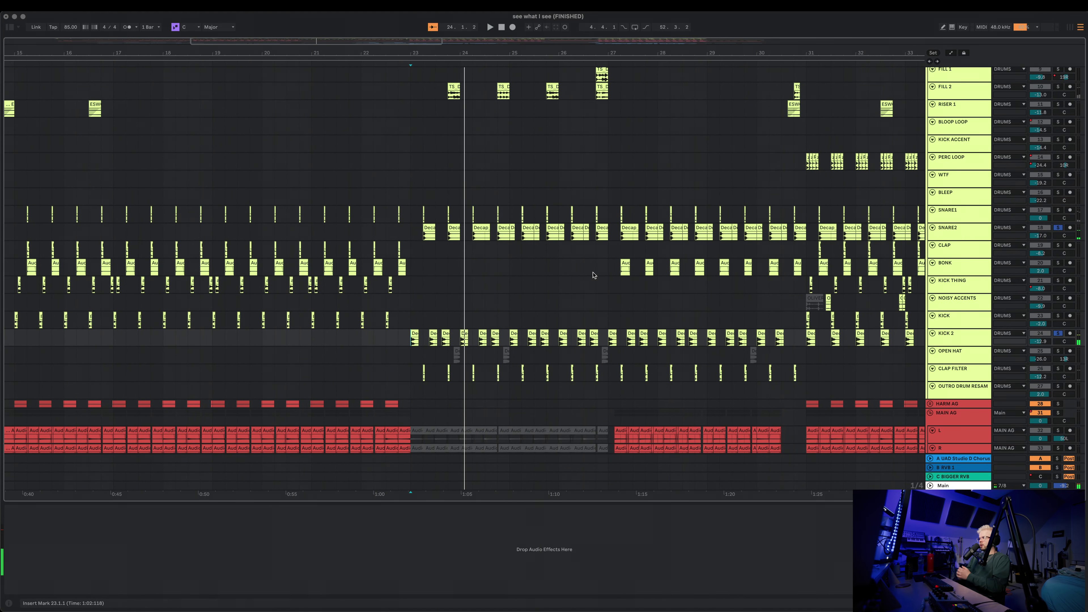
- Look over the tracks from 23.2.1 onward and clear the SNARE2 and KICK 2 solos
scroll(595, 277, "up", 1)
left_click(422, 276)
scroll(511, 310, "down", 6)
scroll(511, 310, "down", 8)
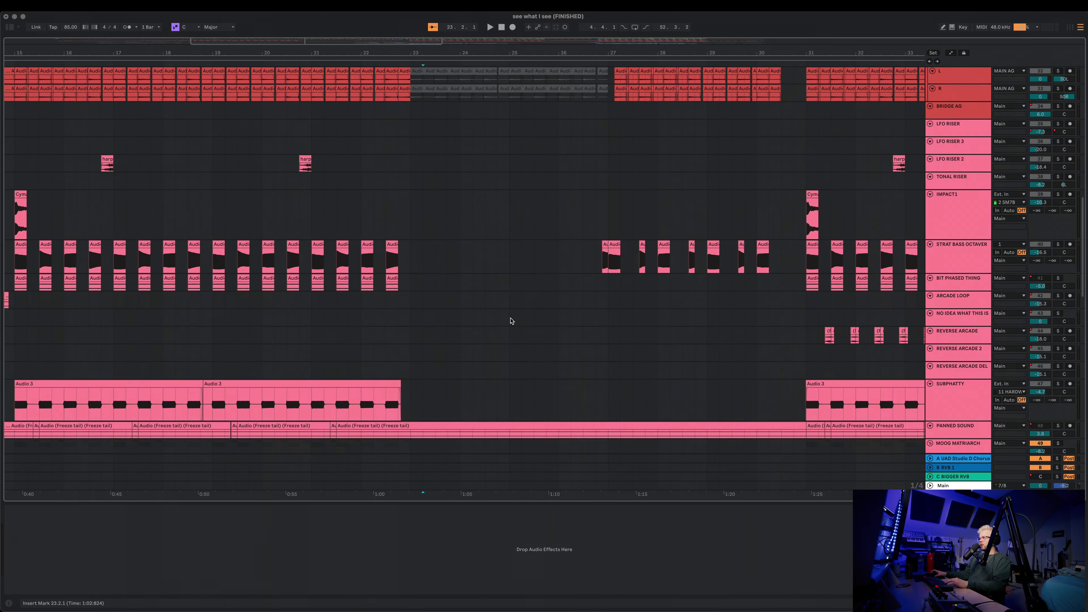
scroll(509, 322, "up", 5)
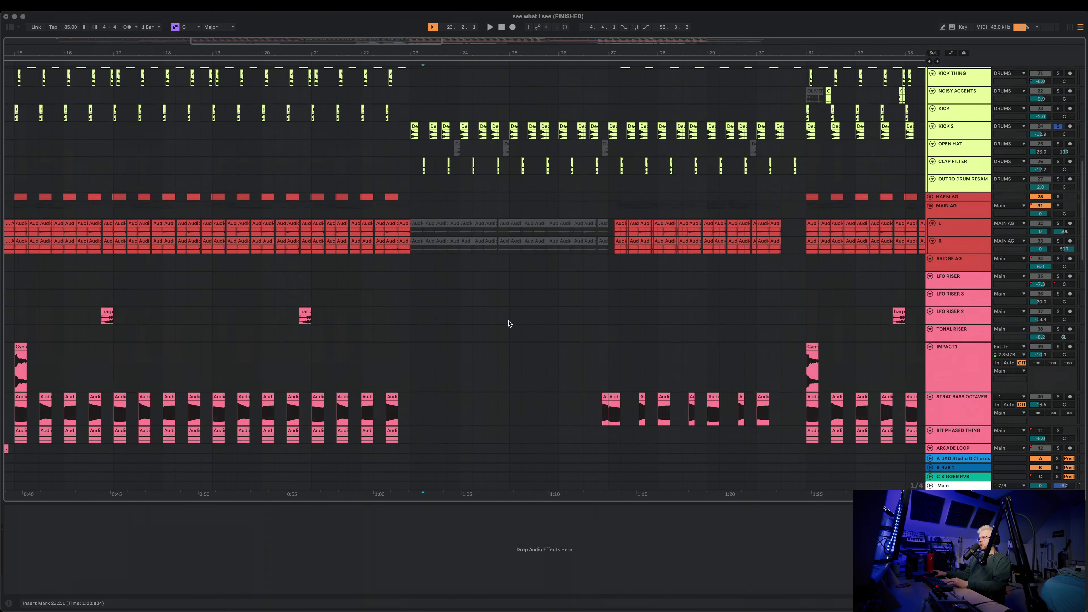
left_click(1058, 126)
- Place the insert mark at 27.1.1 and examine the STRAT BASS OCTAVER clips around bar 27 up close
left_click(609, 413)
scroll(609, 324, "down", 5)
left_click_drag(614, 53, 649, 141)
key("minus")
key("minus")
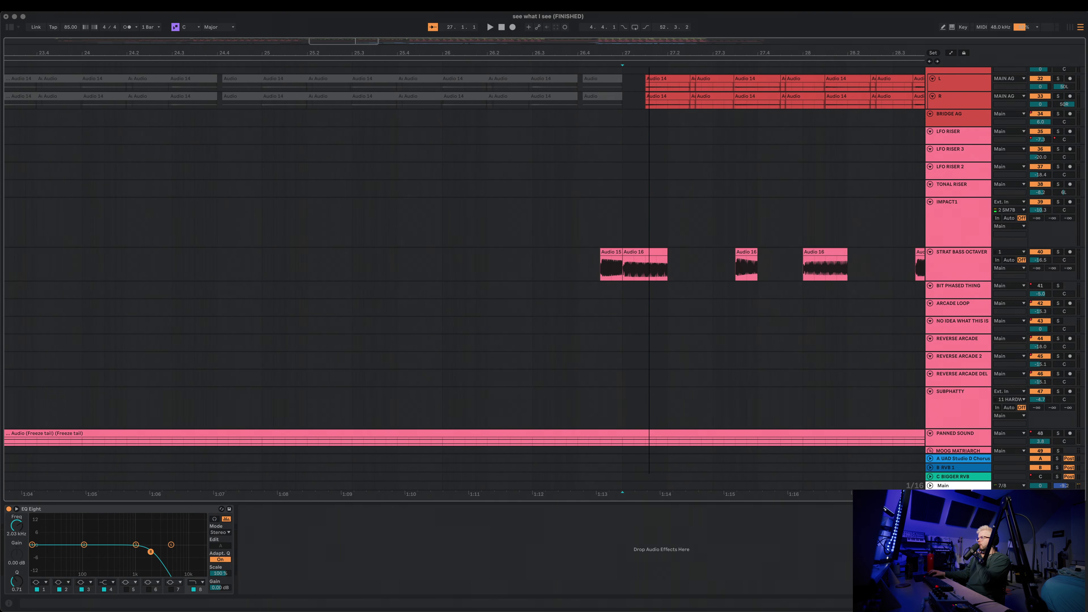
- Place the insert mark at 26.4.1 on the KICK ACCENT track and look over the surrounding drum clips
left_click_drag(649, 85, 642, 13)
scroll(634, 300, "up", 10)
left_click(627, 345)
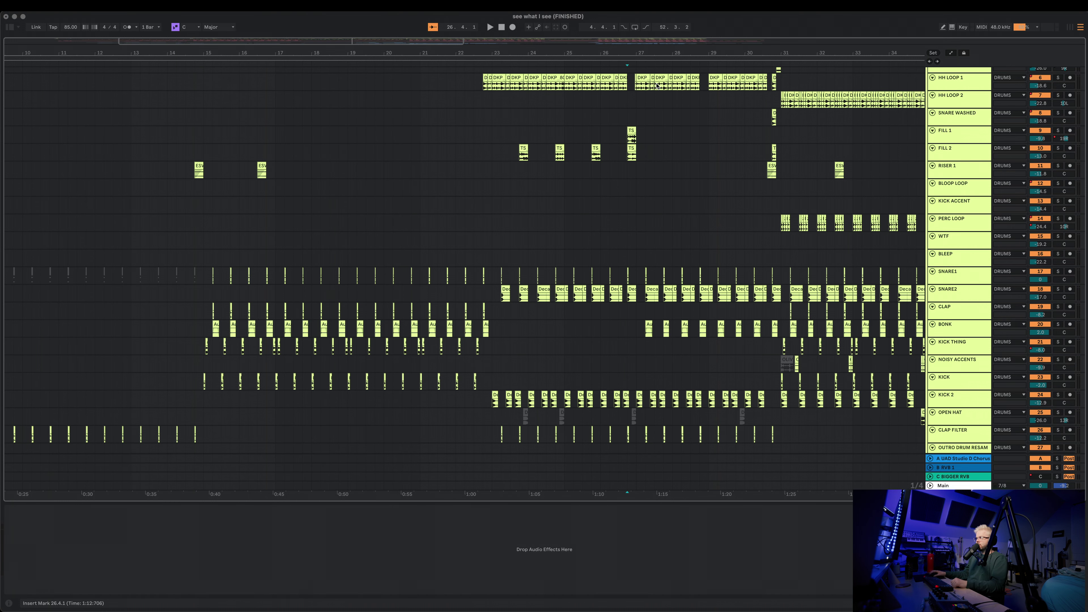
key("plus")
left_click(631, 203)
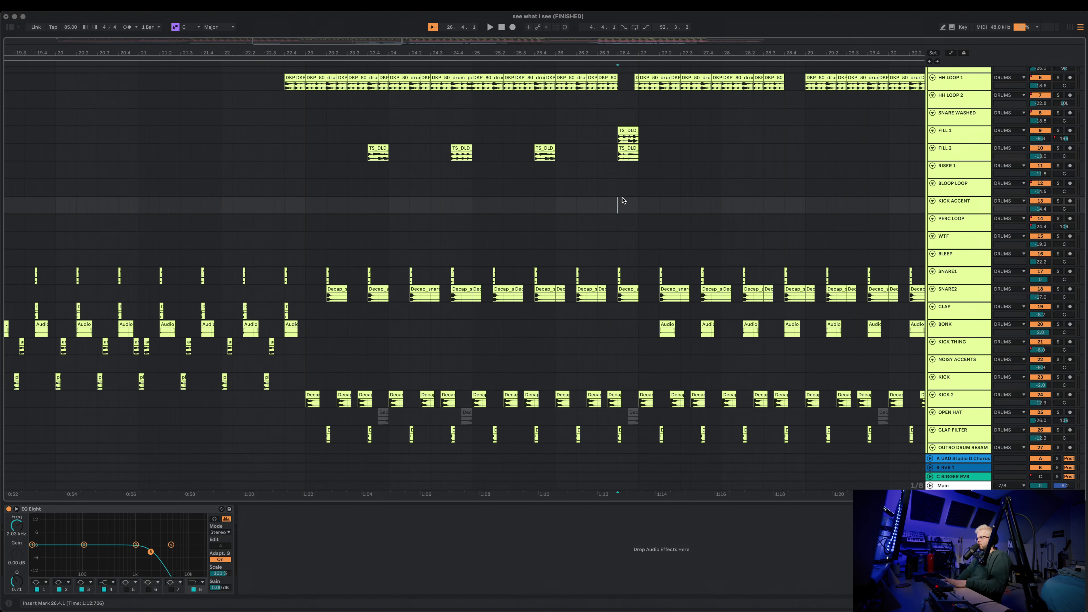
scroll(644, 192, "down", 3)
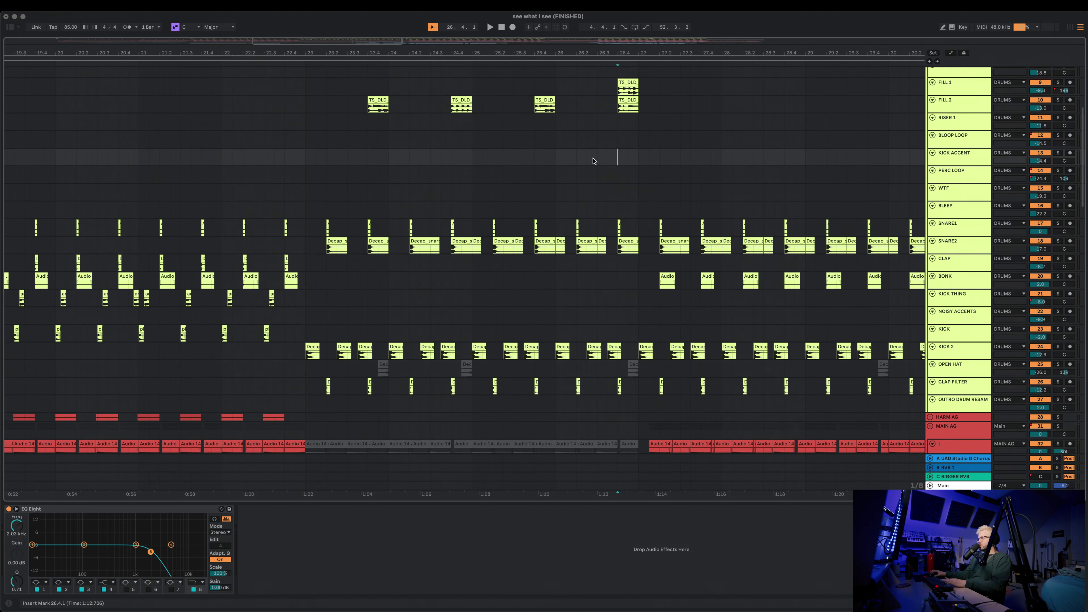
- Play the arrangement from 26.4.1 into bar 31 while looking over the bass and drum tracks, and stop playback
key("space")
scroll(593, 161, "down", 12)
left_click(525, 159)
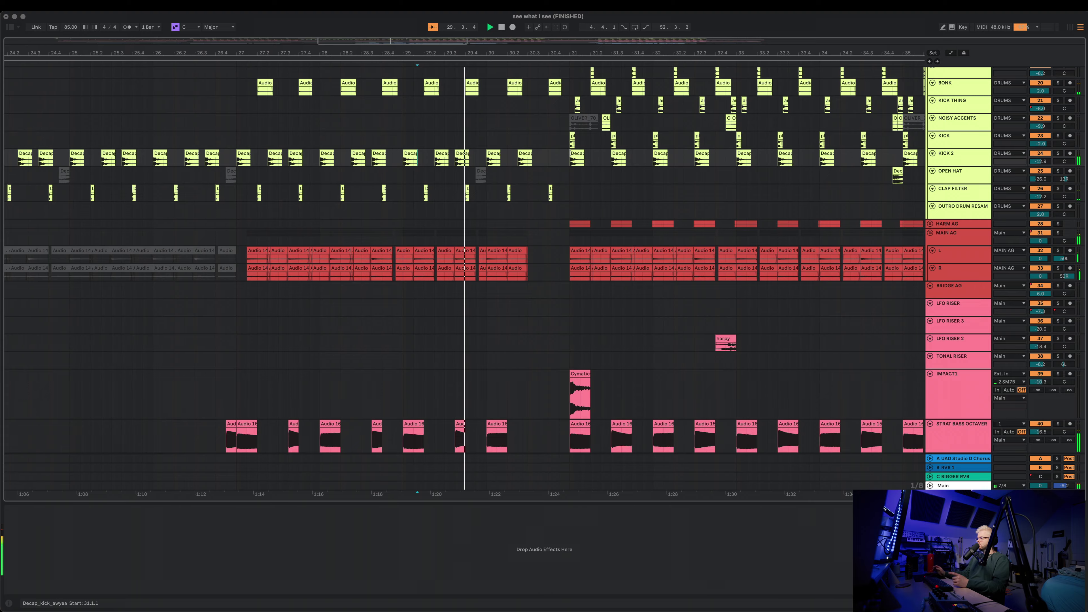
scroll(490, 191, "up", 18)
scroll(491, 191, "up", 3)
key("space")
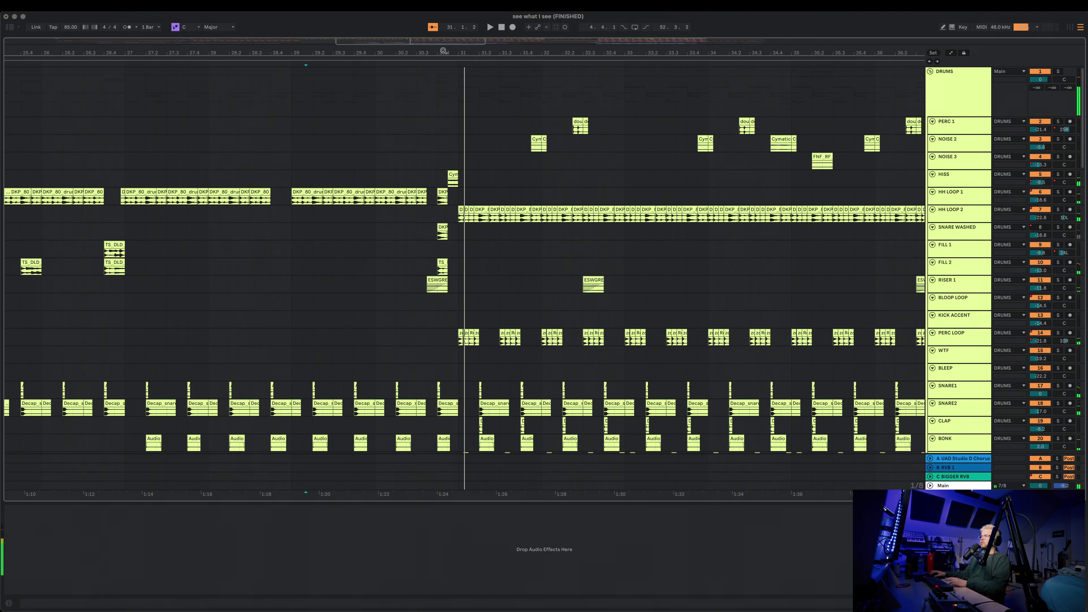
- Examine the drum fills leading into bar 31 up close and place the insert mark at 30.2.4 on the FILL 1 track
left_click_drag(442, 51, 515, 52)
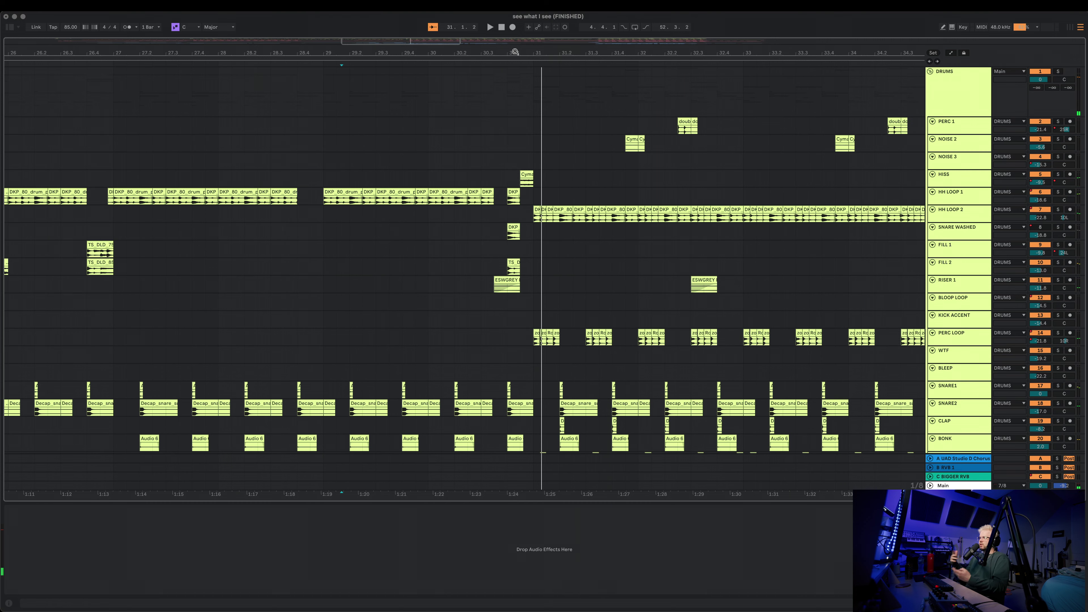
scroll(489, 240, "down", 4)
scroll(490, 240, "up", 4)
left_click(489, 236)
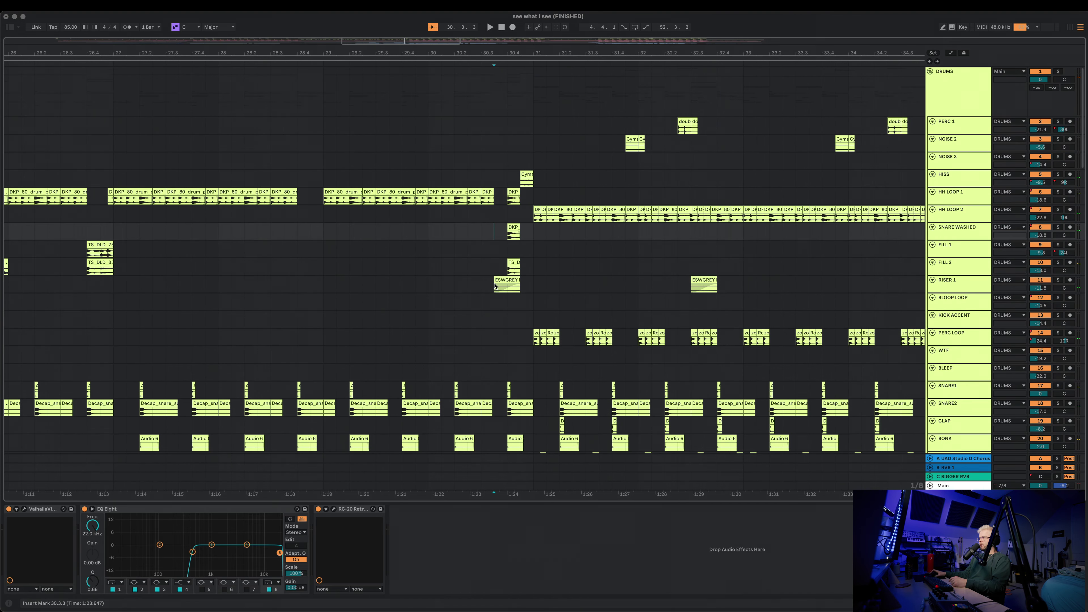
left_click_drag(512, 50, 511, 72)
left_click(450, 250)
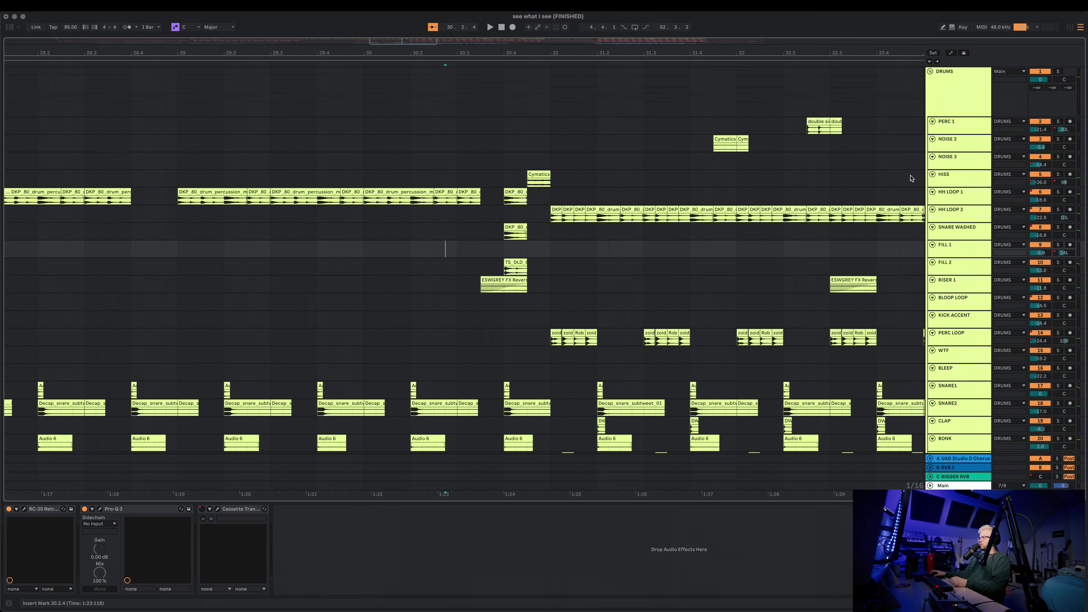
- Show the HISS track's devices, solo the DRUMS group, play it from 30.2.1 and stop playback
left_click(951, 175)
left_click(1059, 71)
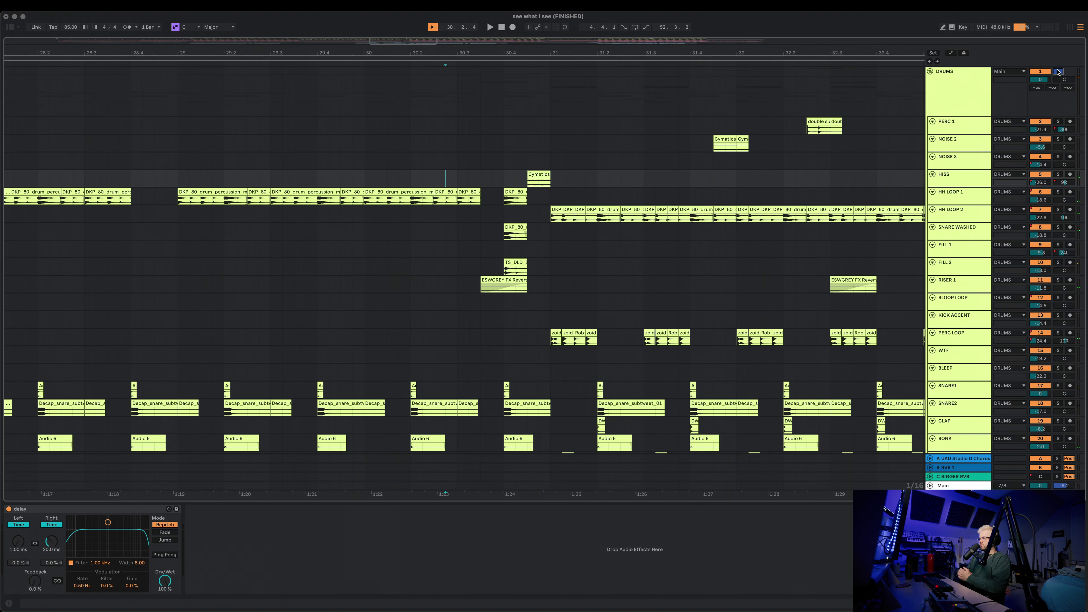
left_click(383, 231)
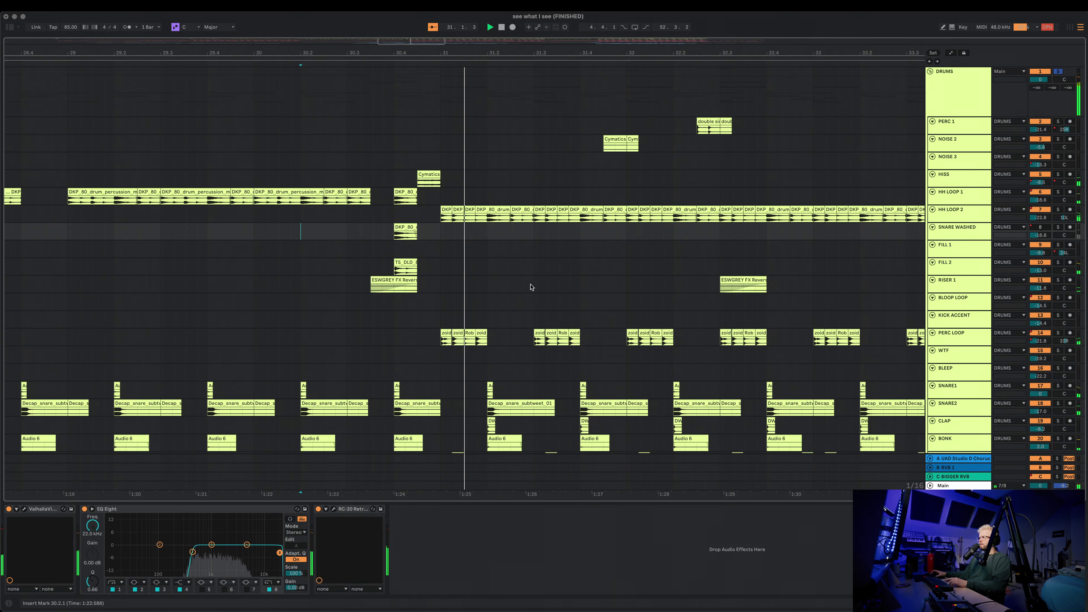
scroll(285, 260, "down", 10)
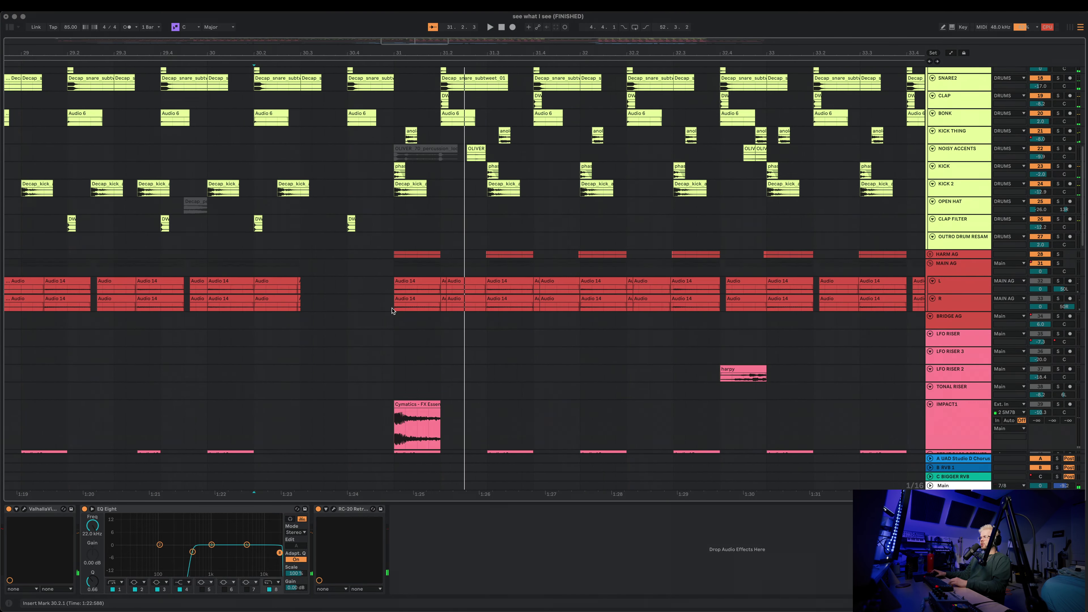
scroll(390, 312, "up", 5)
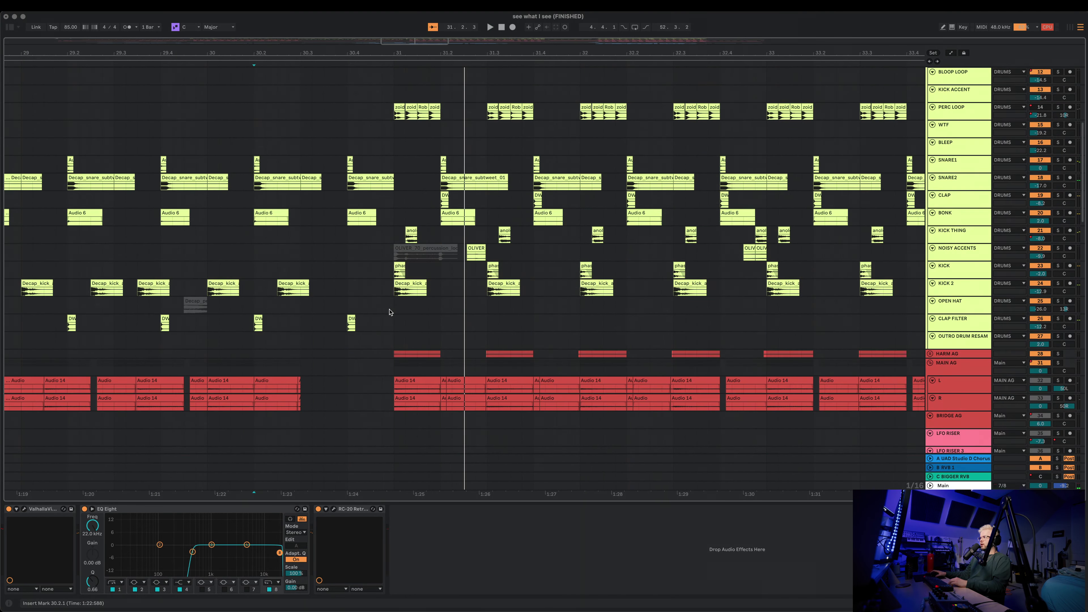
scroll(389, 312, "down", 10)
key("space")
- Place the insert mark at 31.1.1 and start playing the full arrangement from there
scroll(418, 312, "down", 8)
left_click(413, 313)
scroll(499, 297, "up", 3)
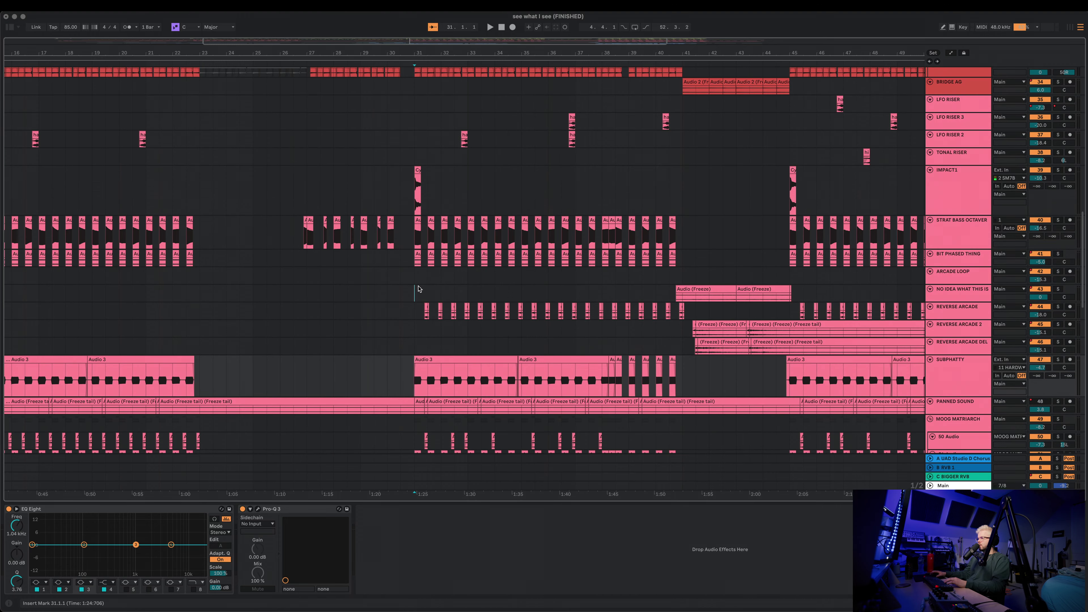
scroll(422, 279, "up", 10)
left_click(410, 158)
scroll(410, 159, "up", 10)
key("space")
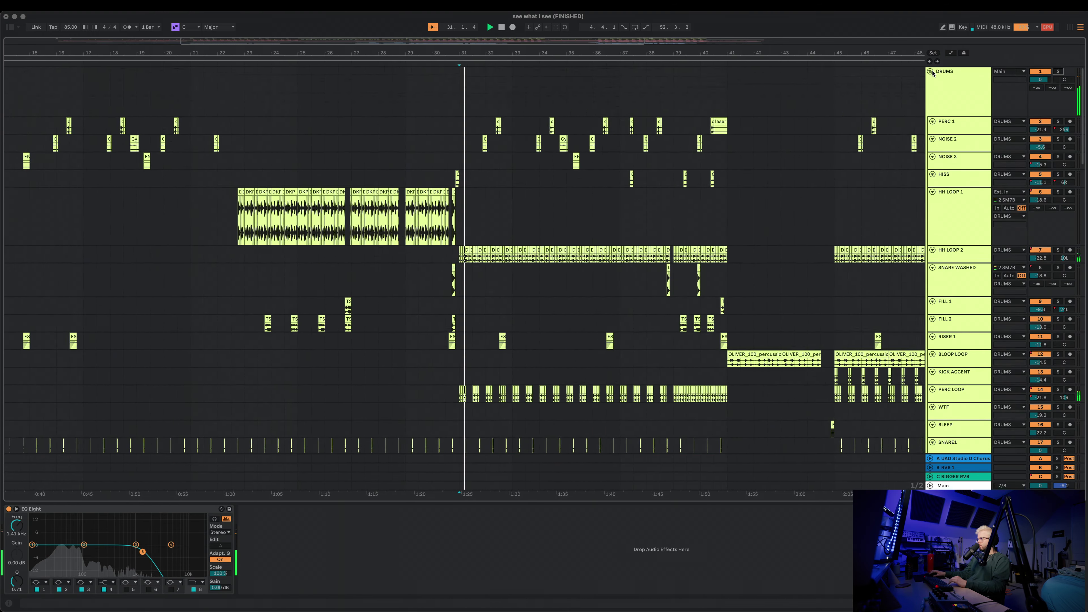
- Examine the drum, guitar, bass and synth tracks from bar 31 during playback, and show the Main track's devices
left_click(931, 72)
left_click(931, 71)
scroll(649, 293, "down", 10)
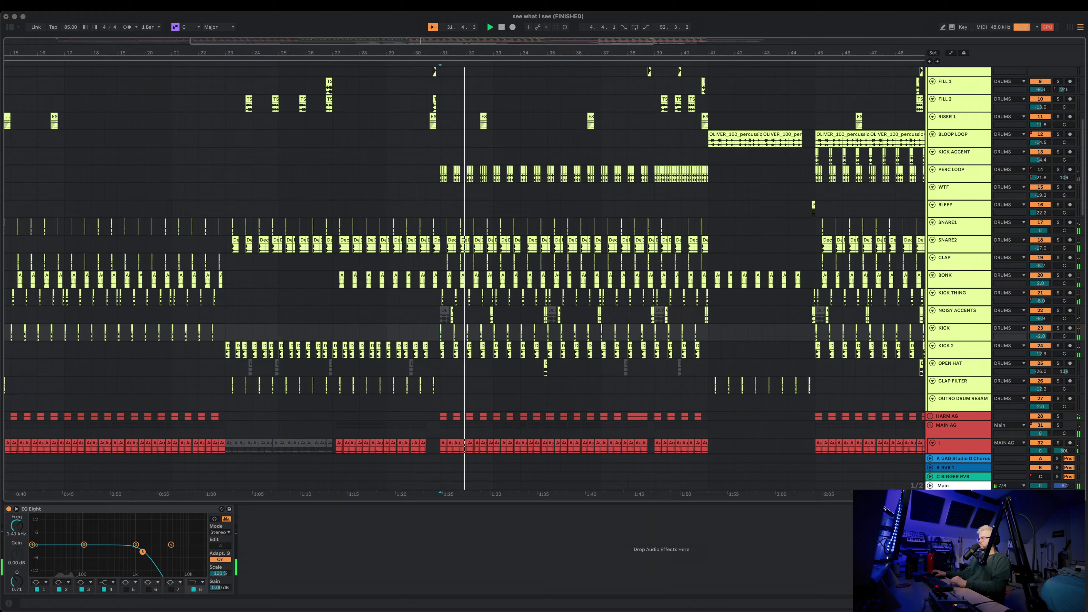
scroll(802, 382, "down", 20)
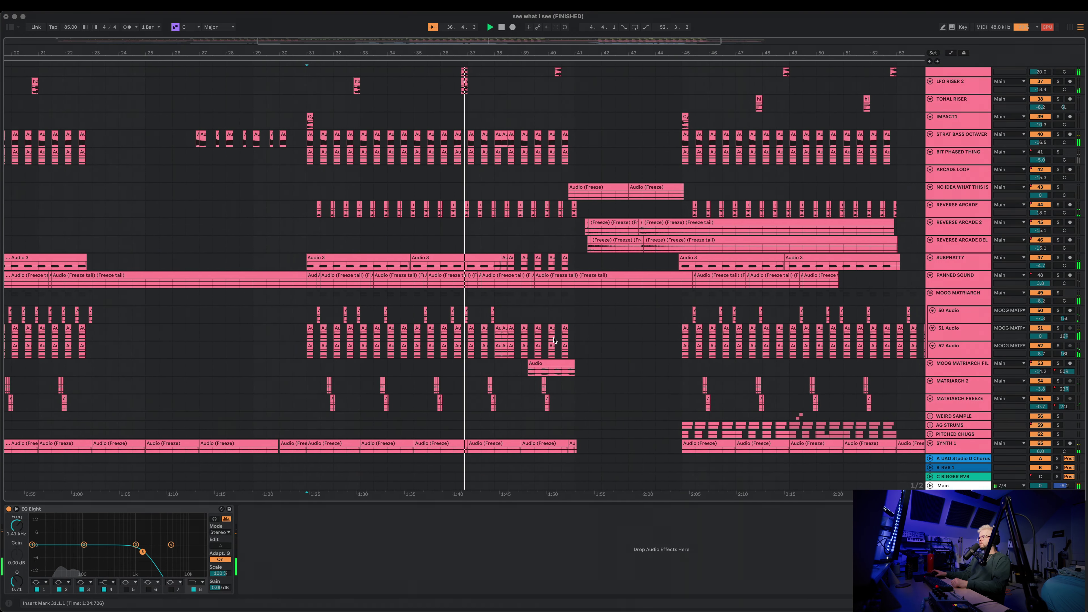
left_click(942, 482)
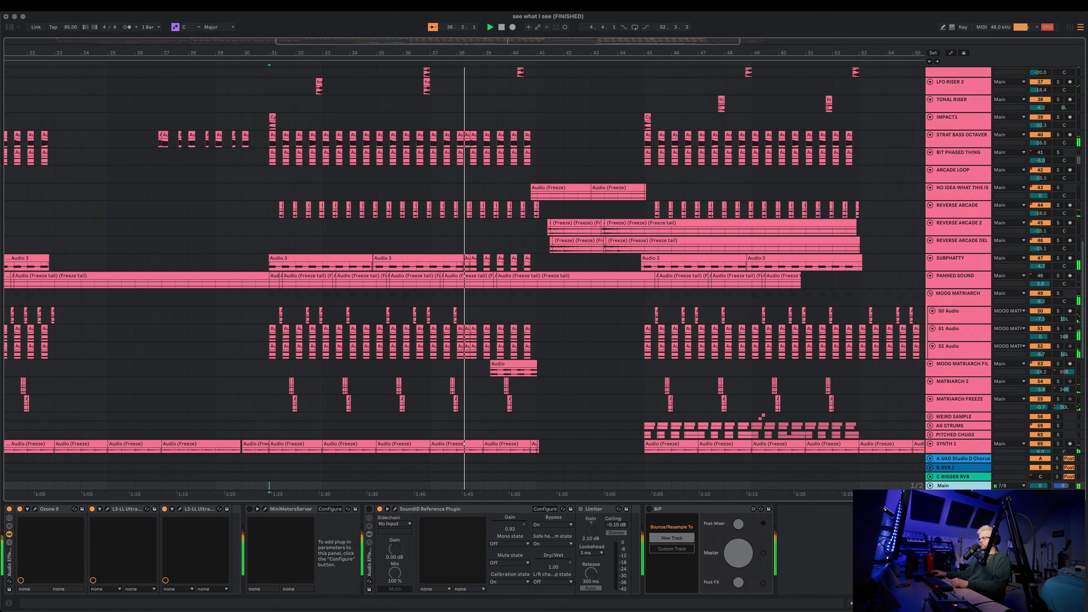
scroll(627, 416, "down", 5)
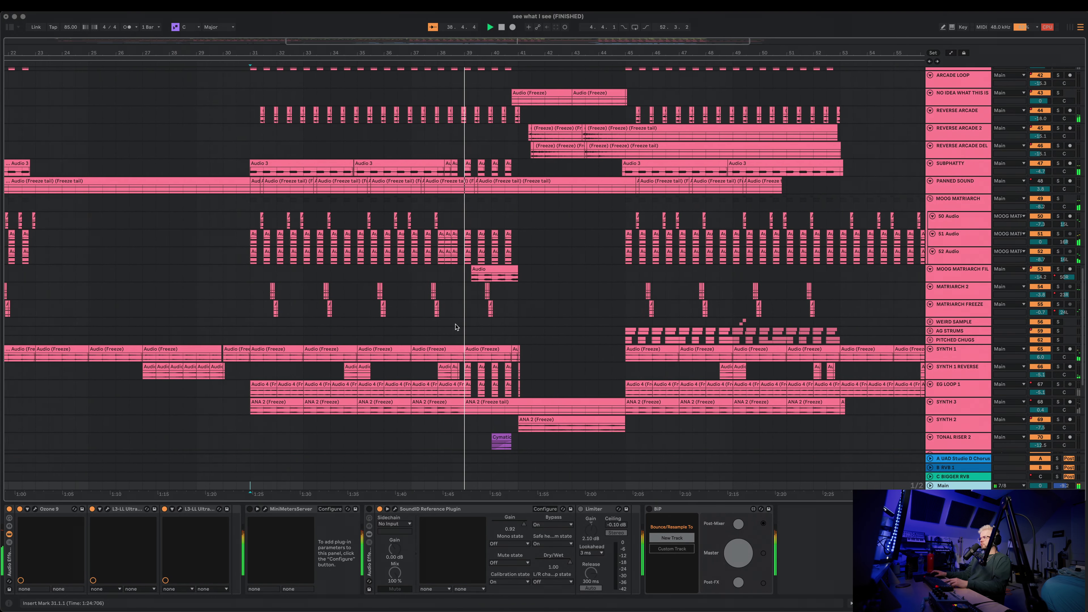
scroll(391, 329, "up", 3)
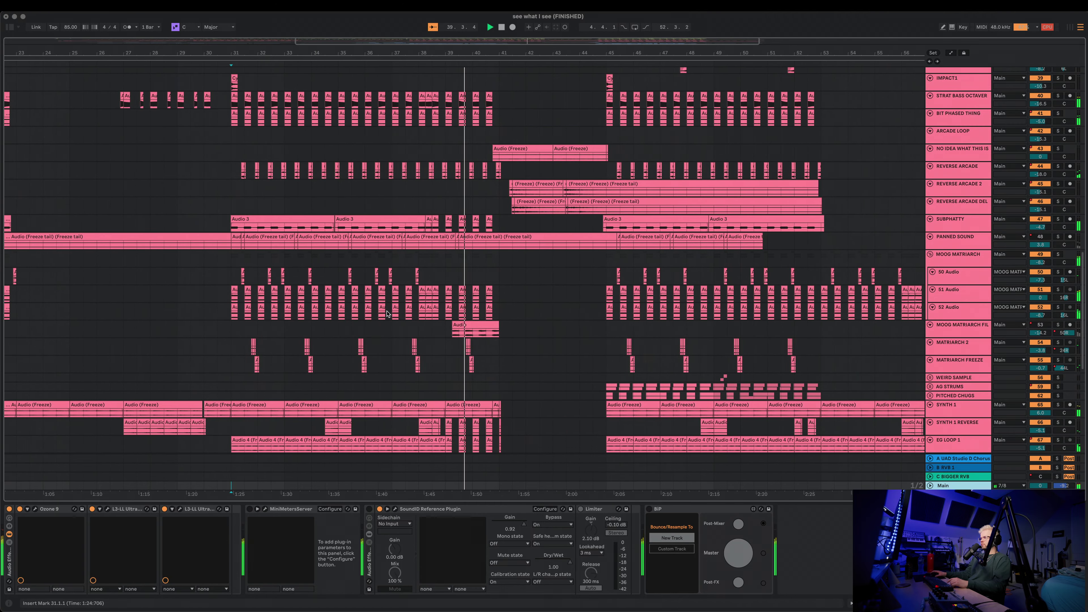
scroll(299, 309, "up", 4)
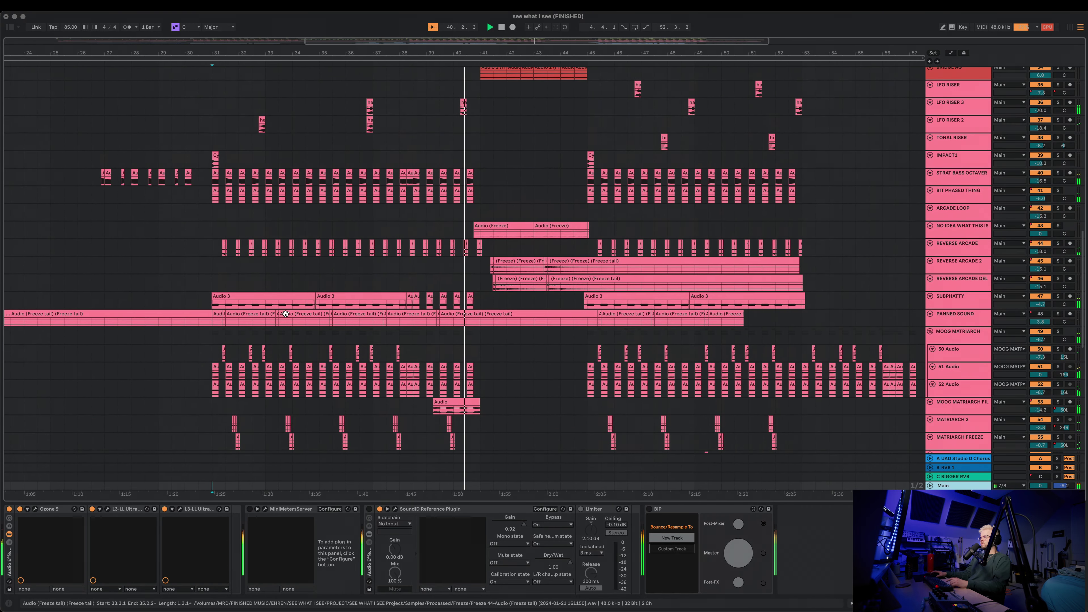
- Move the insert mark back to 31.1.1 on the RISER 1 track and stop playback
left_click(455, 265)
scroll(318, 277, "up", 3)
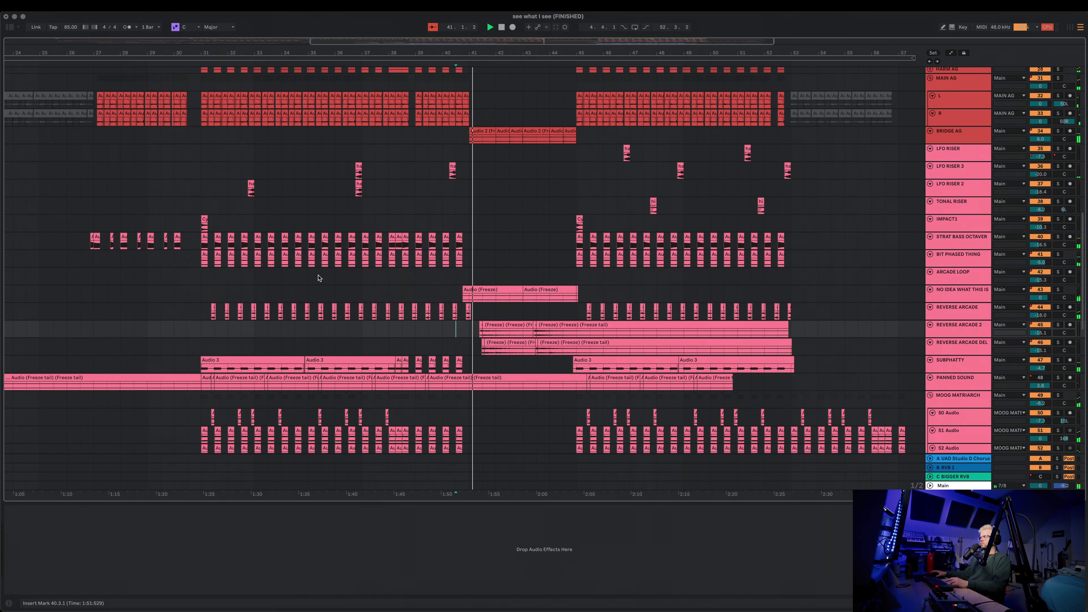
scroll(210, 180, "up", 20)
left_click(201, 234)
key("space")
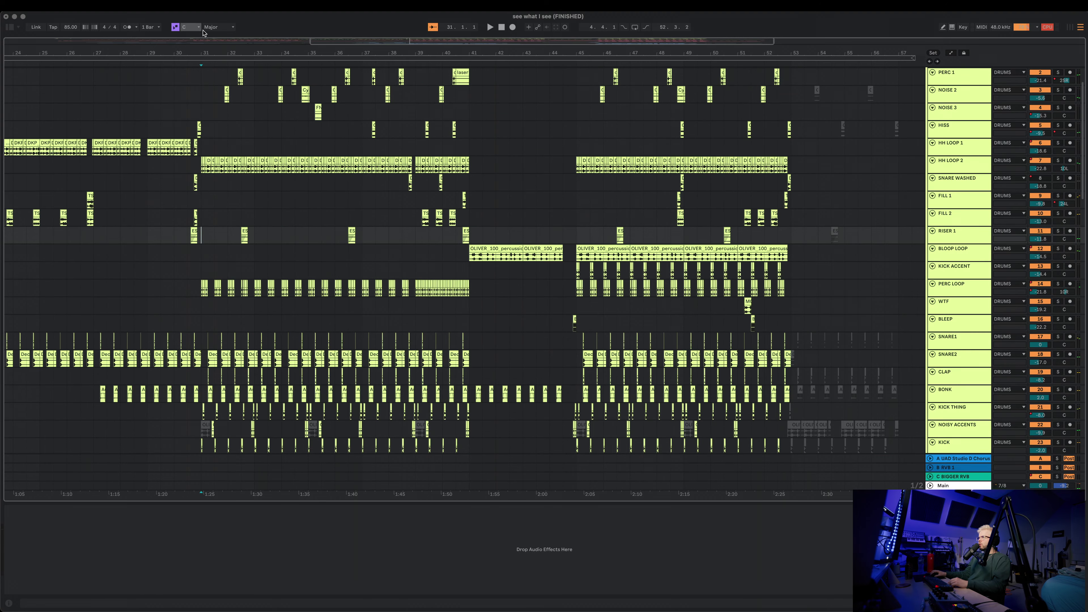
- Solo the HH LOOP 2 track and play it from 31.1.1
left_click_drag(198, 53, 185, 63)
left_click(196, 188)
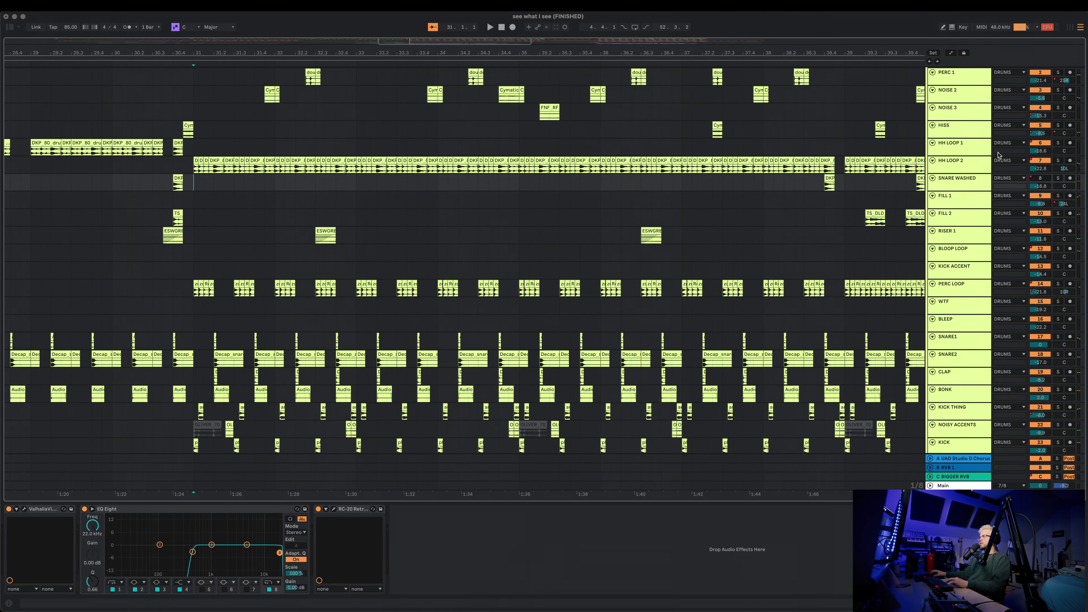
left_click(1058, 162)
key("space")
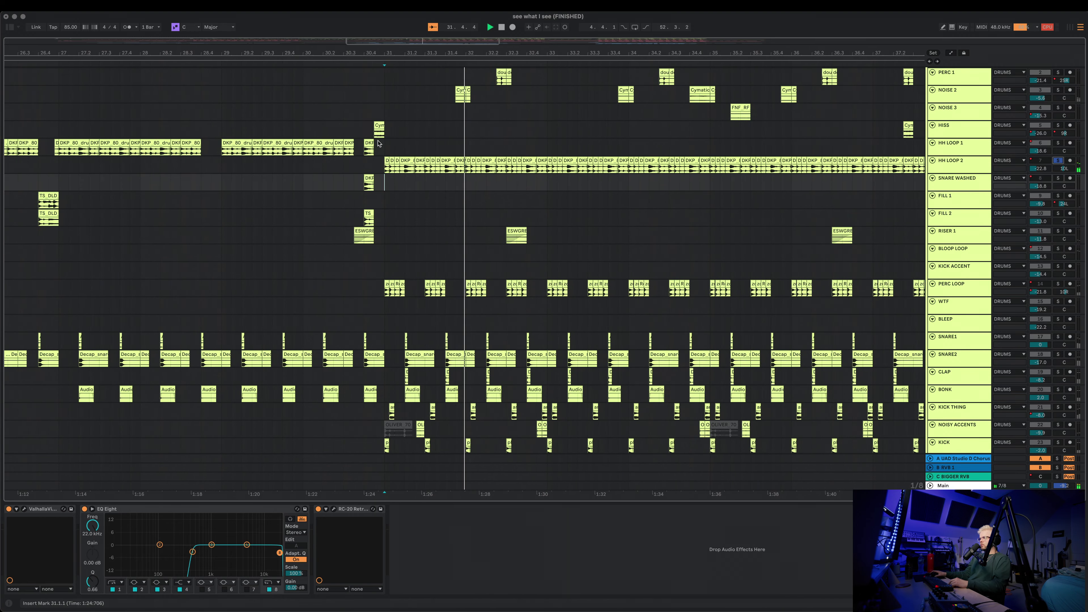
scroll(941, 132, "up", 3)
left_click(941, 132)
- Place the insert mark at 31.1.1 on the PERC LOOP track and hide the device view
scroll(500, 172, "down", 4)
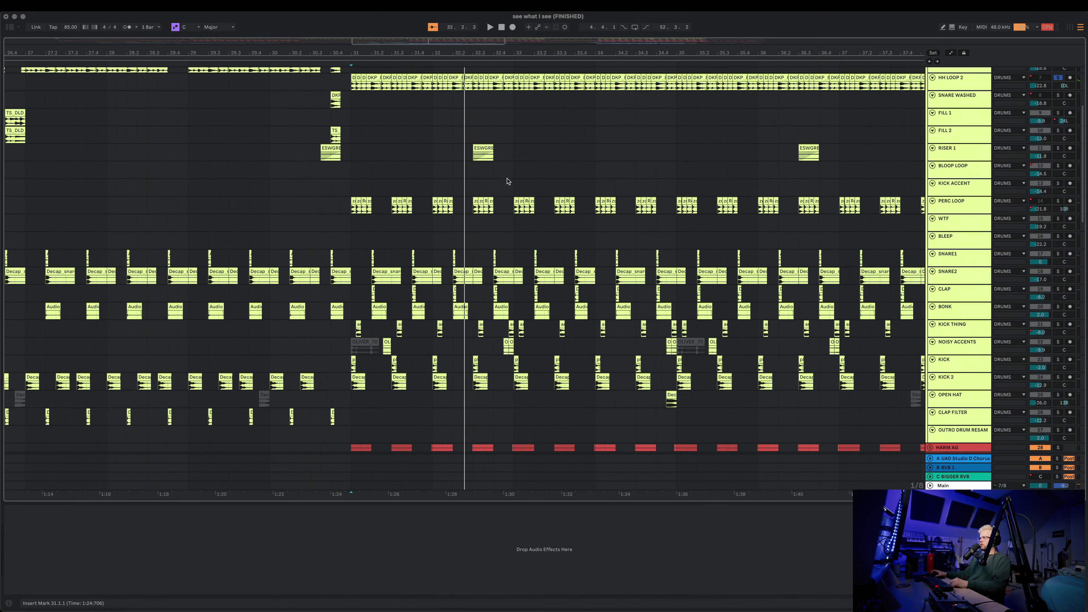
left_click(349, 208)
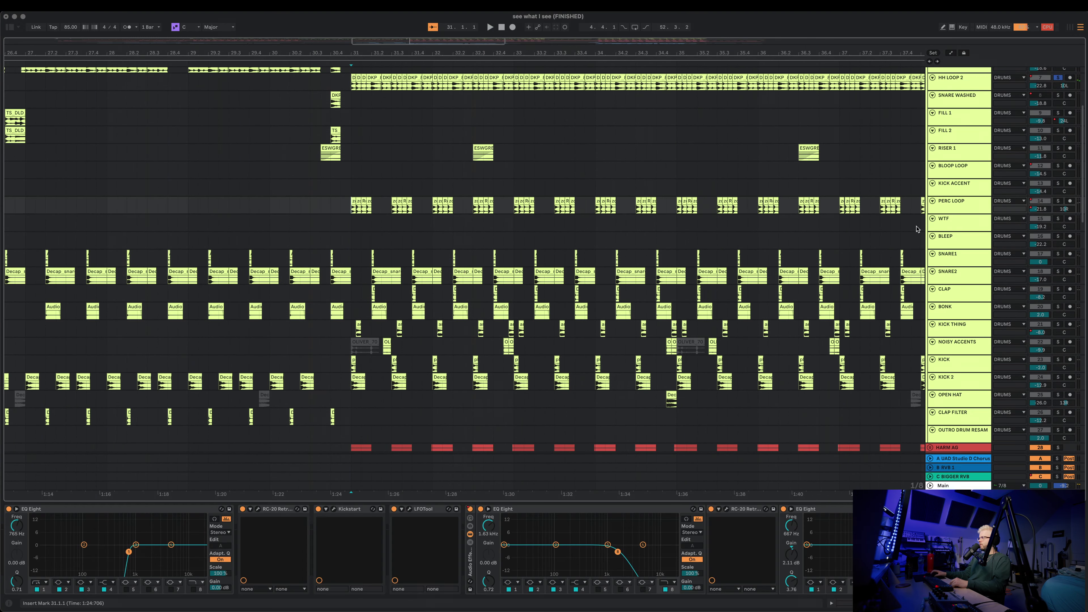
key("super+alt+l")
- Solo LFO RISER 3 and play it from 36.4.1, and briefly switch the solo to LFO RISER 2 before clearing it
key("minus")
key("minus")
key("minus")
key("minus")
scroll(917, 229, "down", 5)
left_click(624, 314)
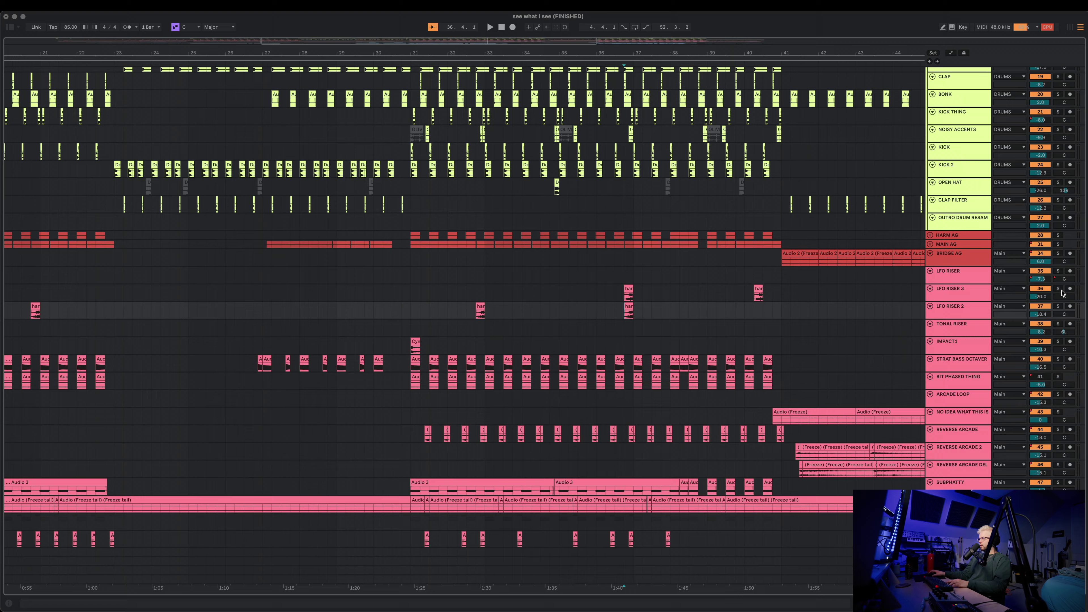
left_click(1058, 292)
key("space")
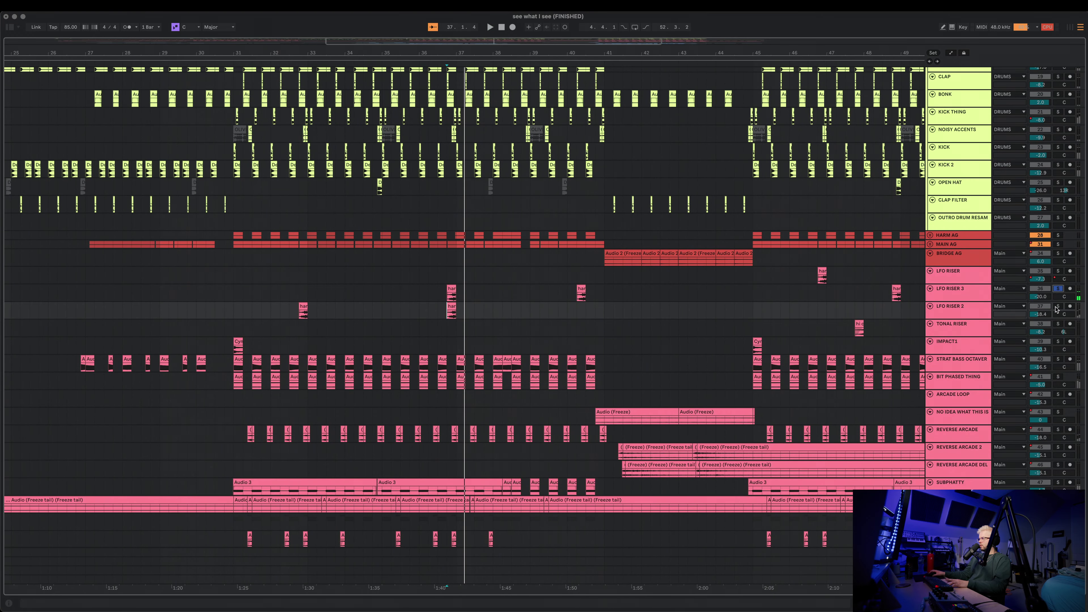
left_click(1058, 307)
left_click(1058, 307)
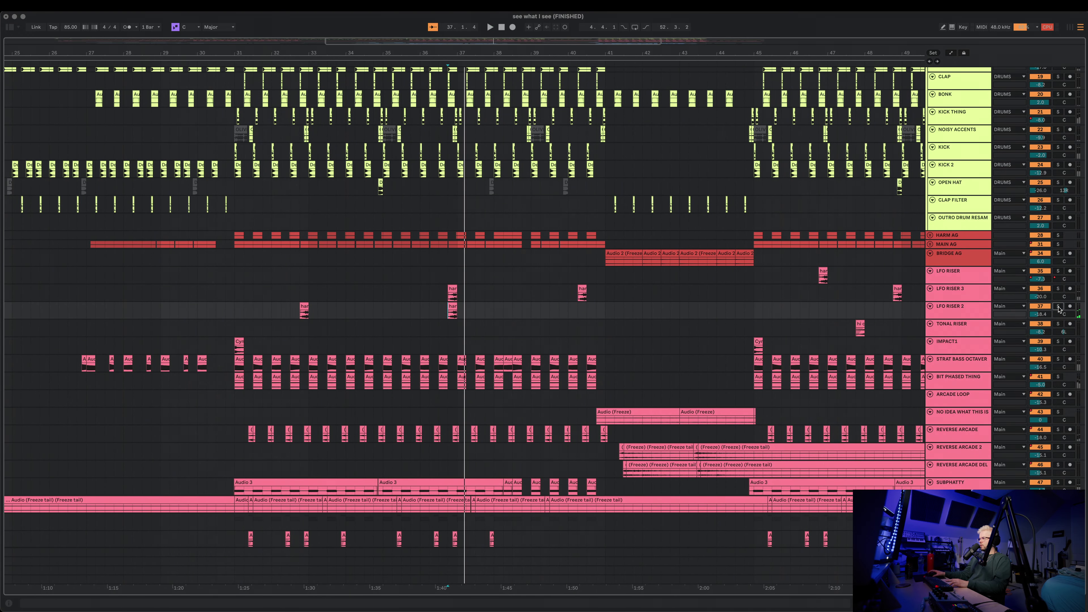
- Show the LFO RISER 3 track's devices, move the AC-1 plug-in window clear of the riser clips and close it
scroll(740, 291, "down", 2)
double_click(954, 270)
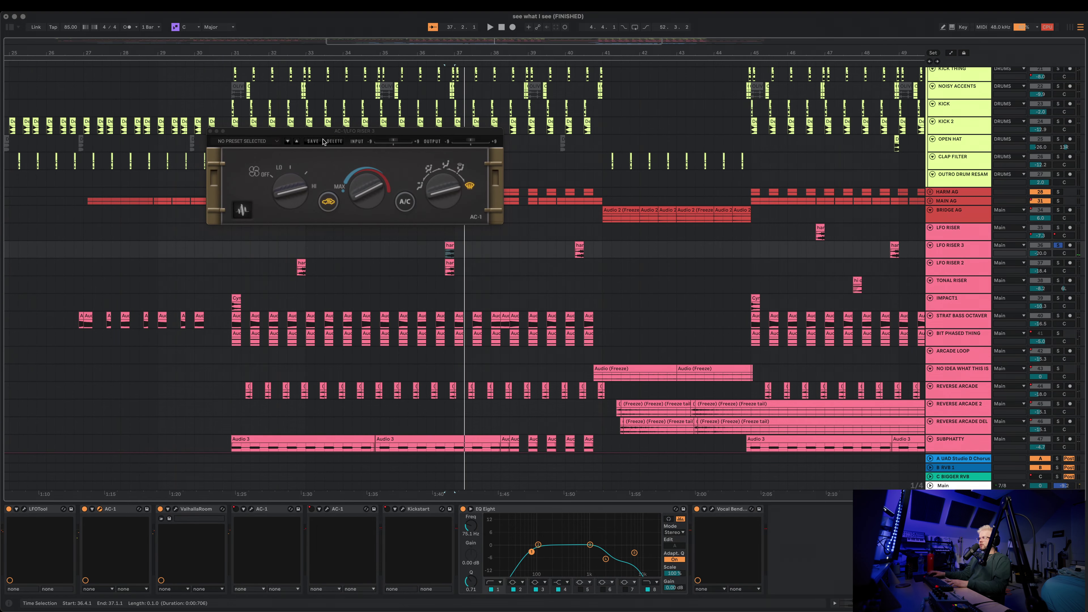
left_click_drag(323, 134, 425, 310)
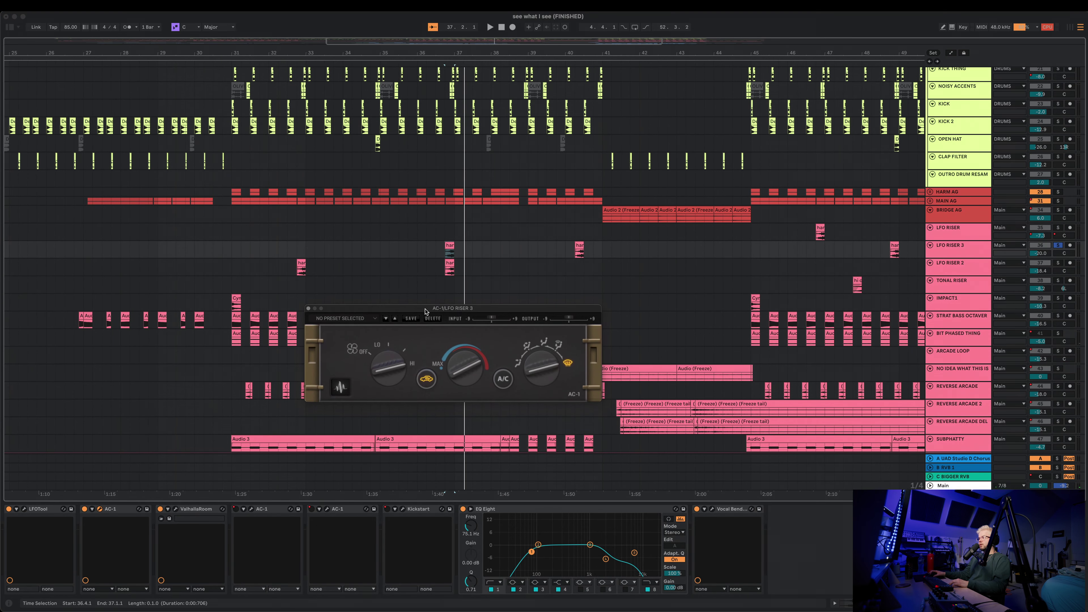
left_click(309, 309)
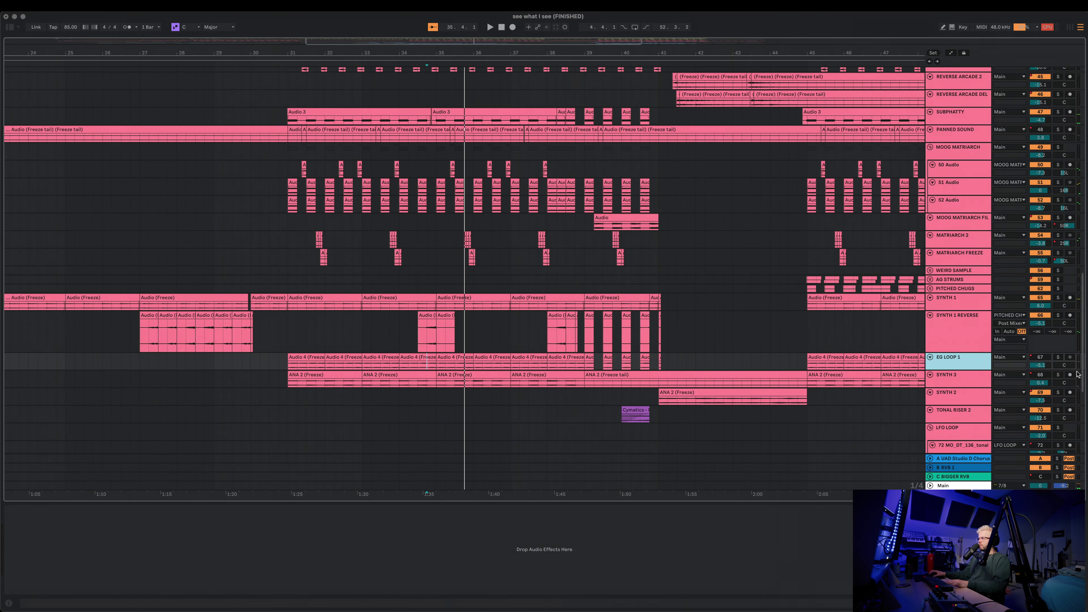
- Solo the EG LOOP 1 track and increase its height to show the waveforms
left_click(1058, 358)
left_click_drag(959, 370, 957, 402)
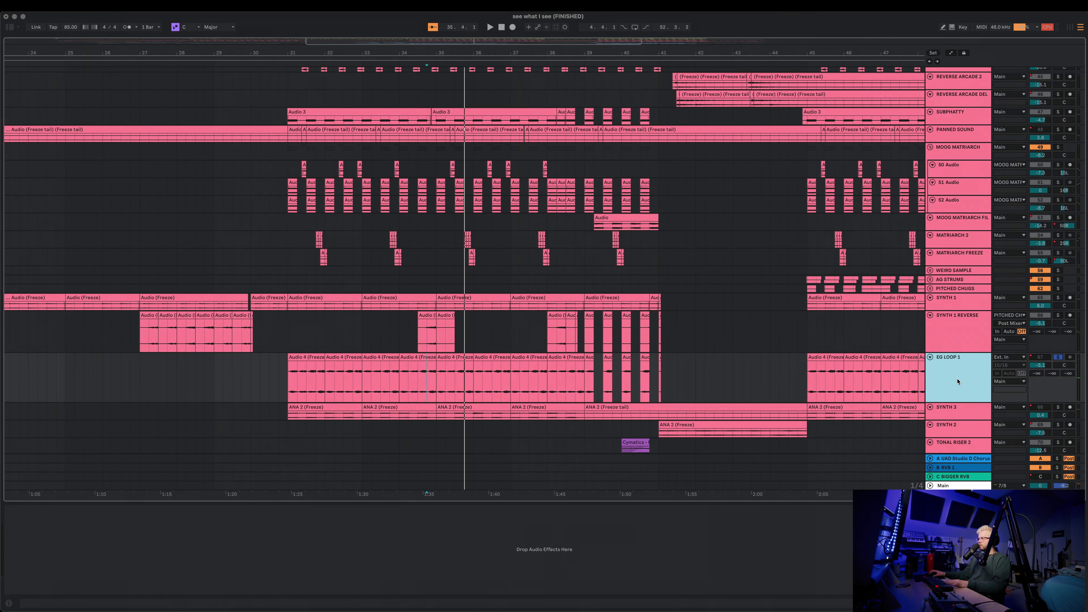
double_click(957, 381)
- Inspect the sample of the EG LOOP 1 clip at 36.1.1, hide the clip view and play from that clip
double_click(477, 359)
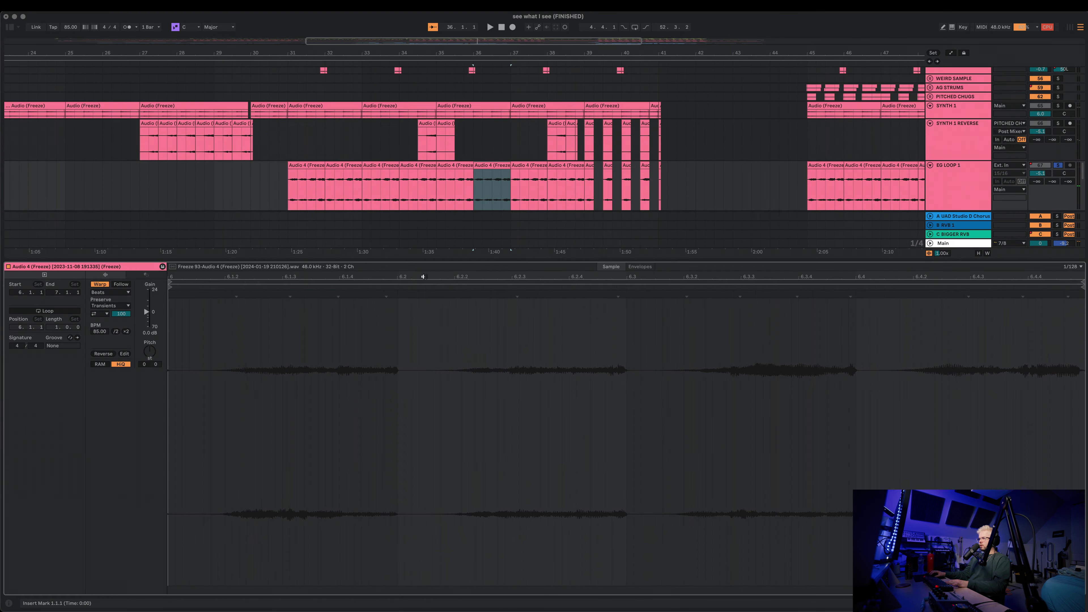
key("super+alt+l")
key("space")
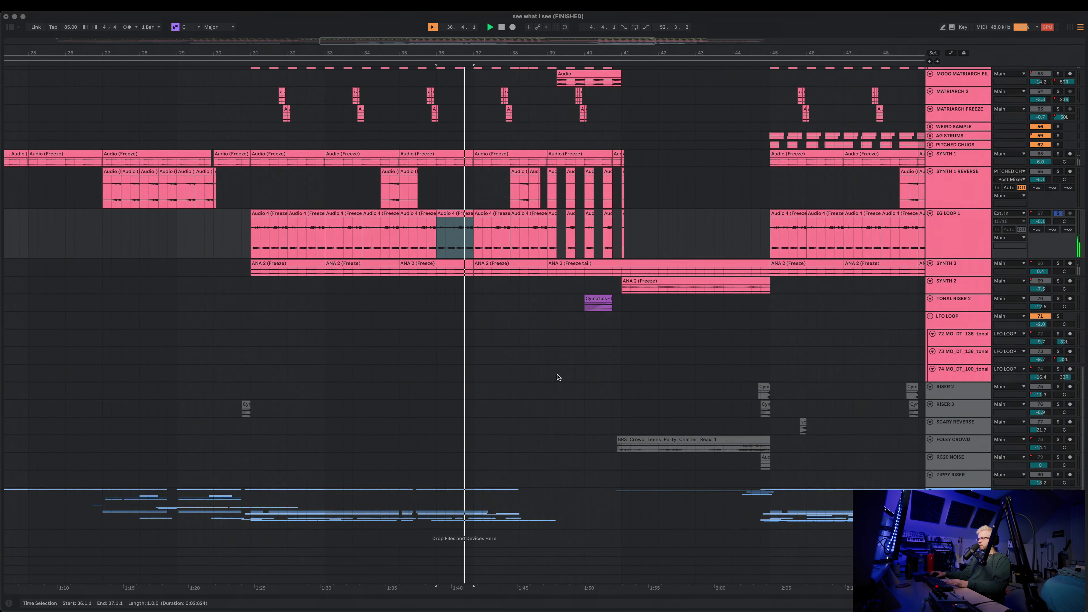
- Increase the height of the SYNTH 3 track, solo it and play it from 31.1.1
scroll(559, 373, "up", 2)
left_click(961, 311)
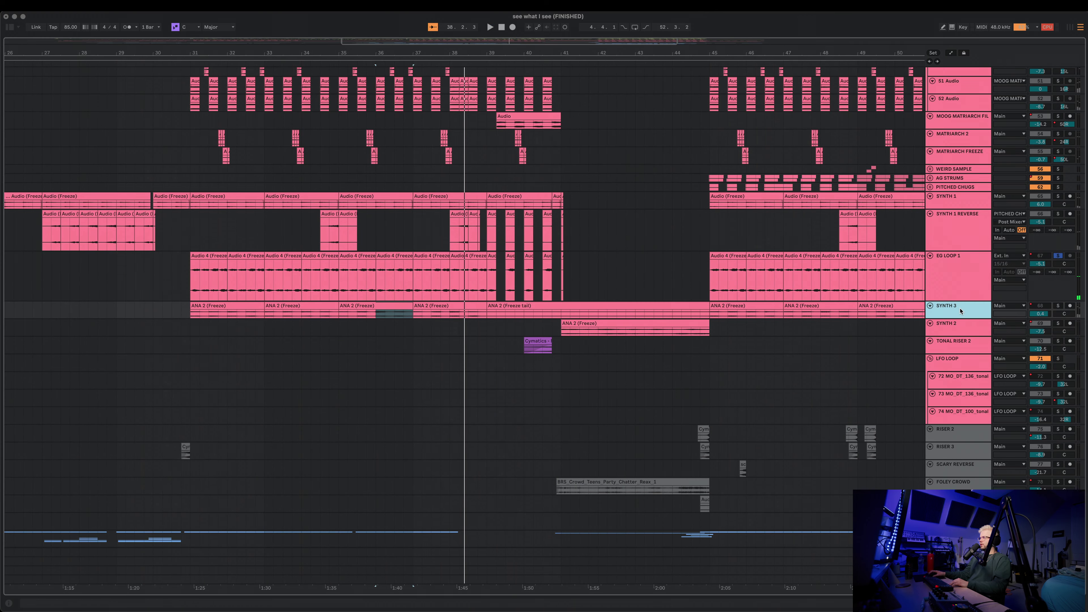
left_click_drag(957, 321, 956, 361)
left_click(1058, 305)
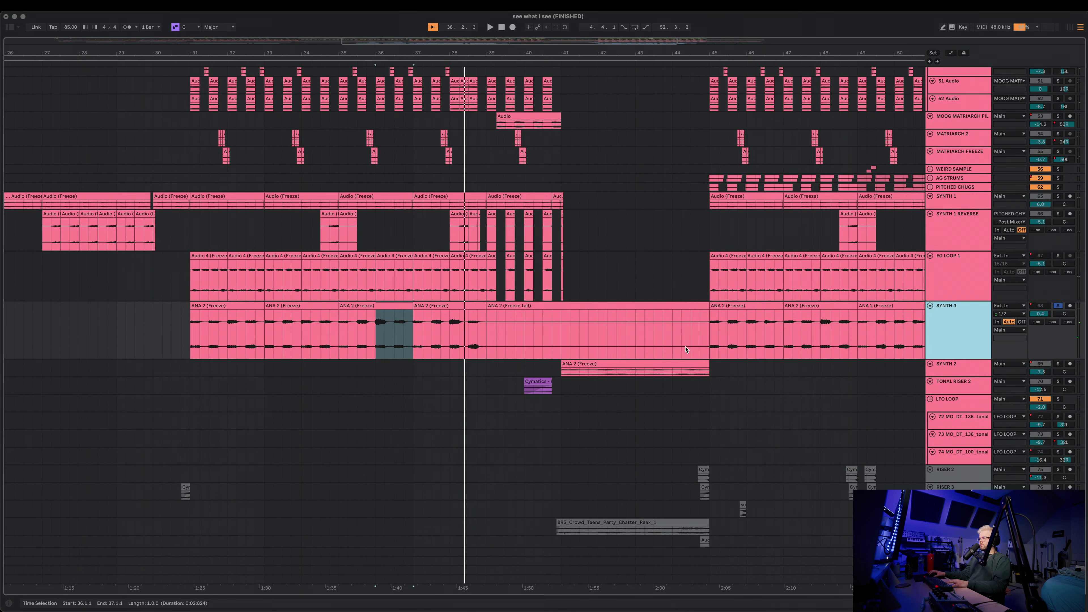
left_click(187, 330)
key("space")
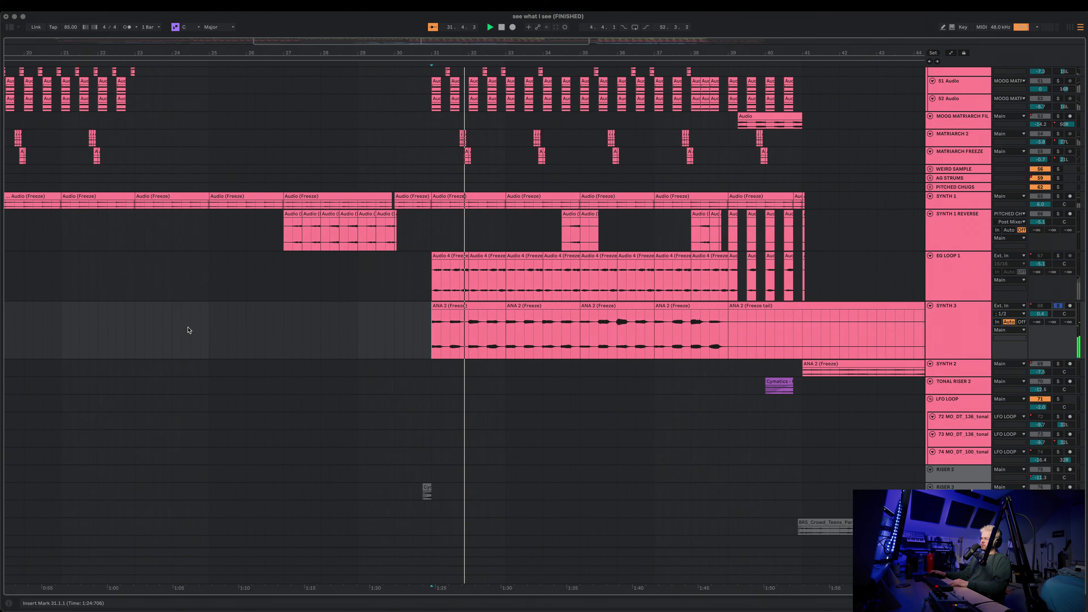
- Stop playback, clear the SYNTH 3 solo and look over the tracks between the drums and the synths
scroll(500, 379, "up", 4)
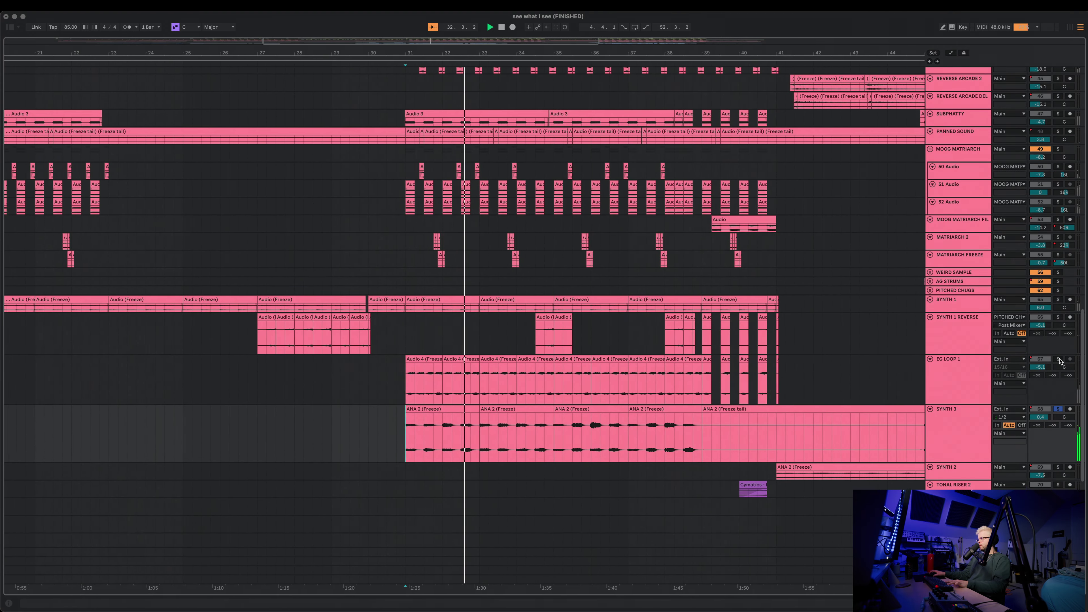
scroll(690, 415, "up", 6)
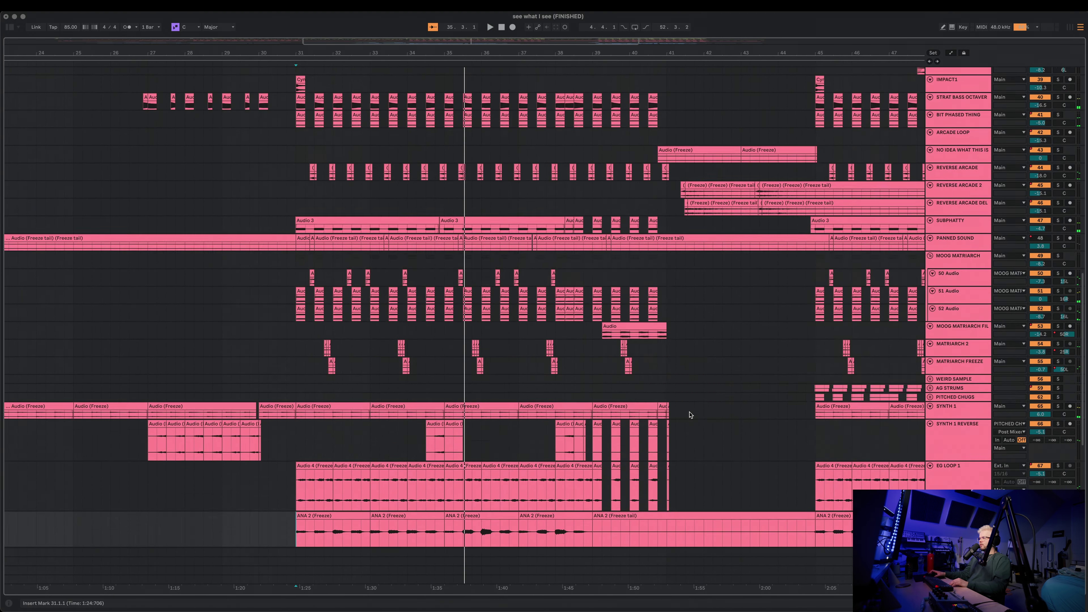
scroll(690, 415, "down", 6)
scroll(695, 423, "up", 15)
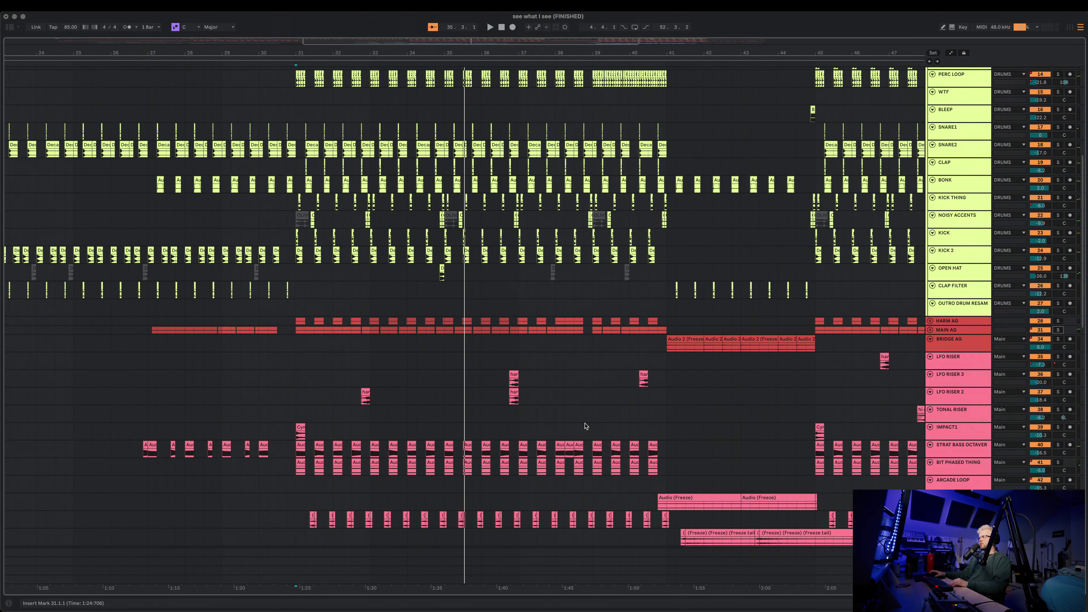
scroll(586, 375, "down", 15)
- Play the arrangement from 39.1.1 with the DRUMS group soloed, clear the solo and stop playback
left_click(592, 306)
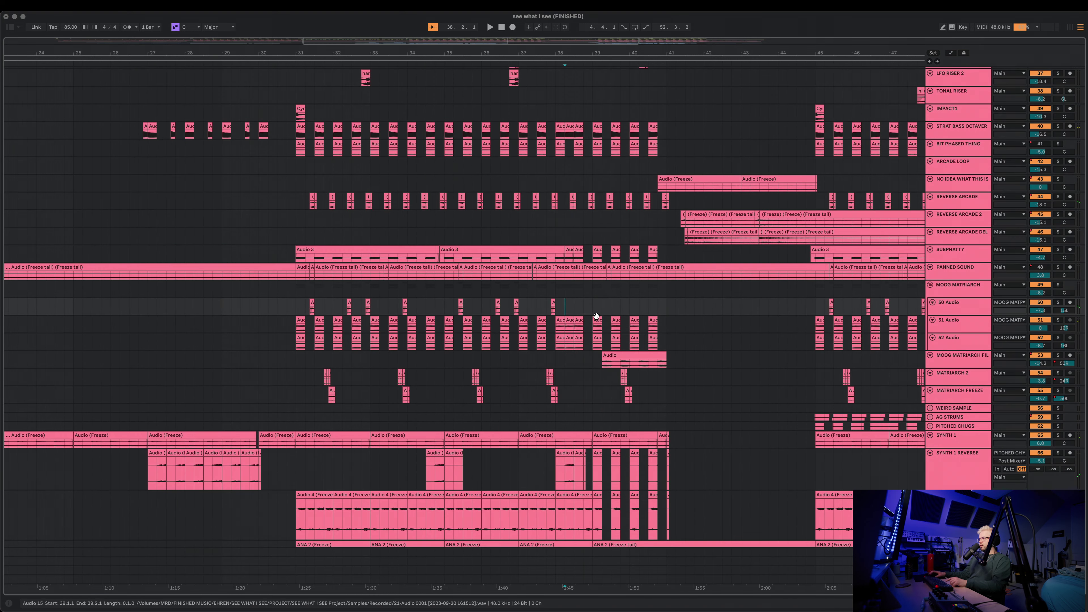
scroll(593, 343, "down", 1)
scroll(591, 407, "up", 20)
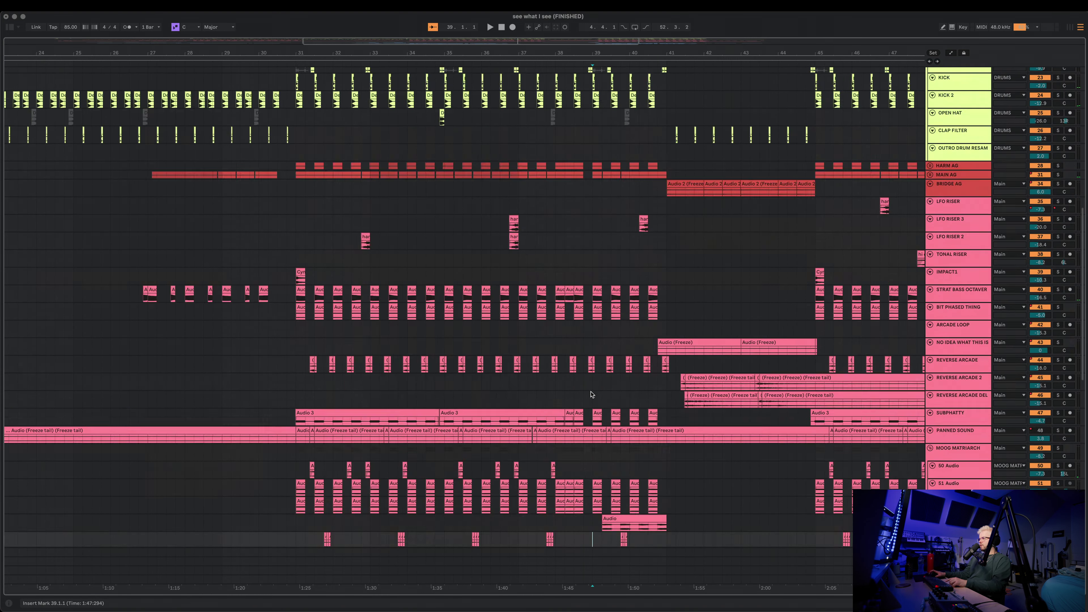
scroll(567, 254, "up", 5)
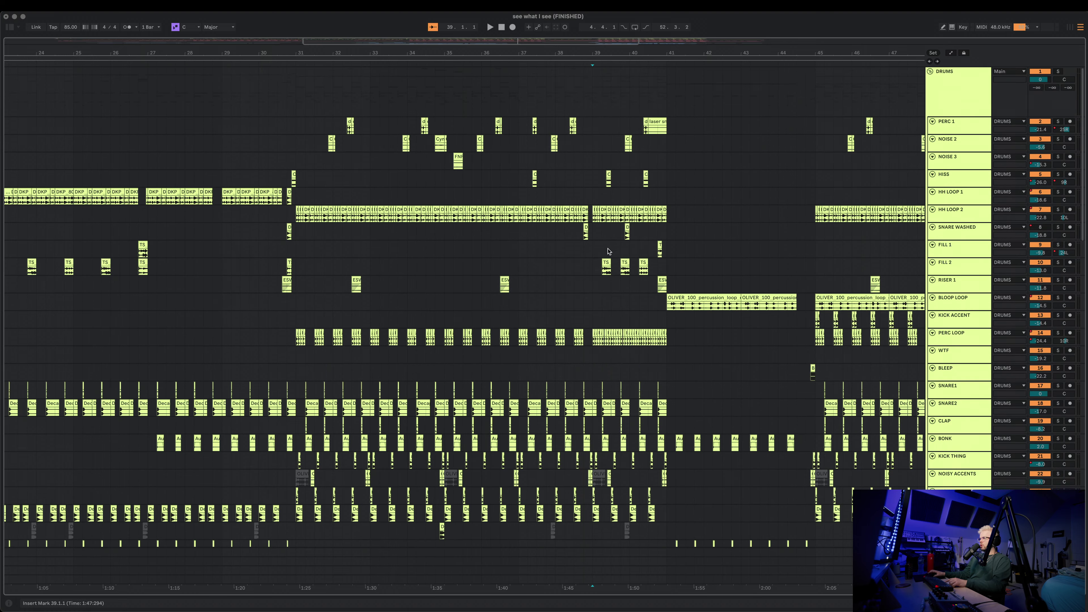
key("space")
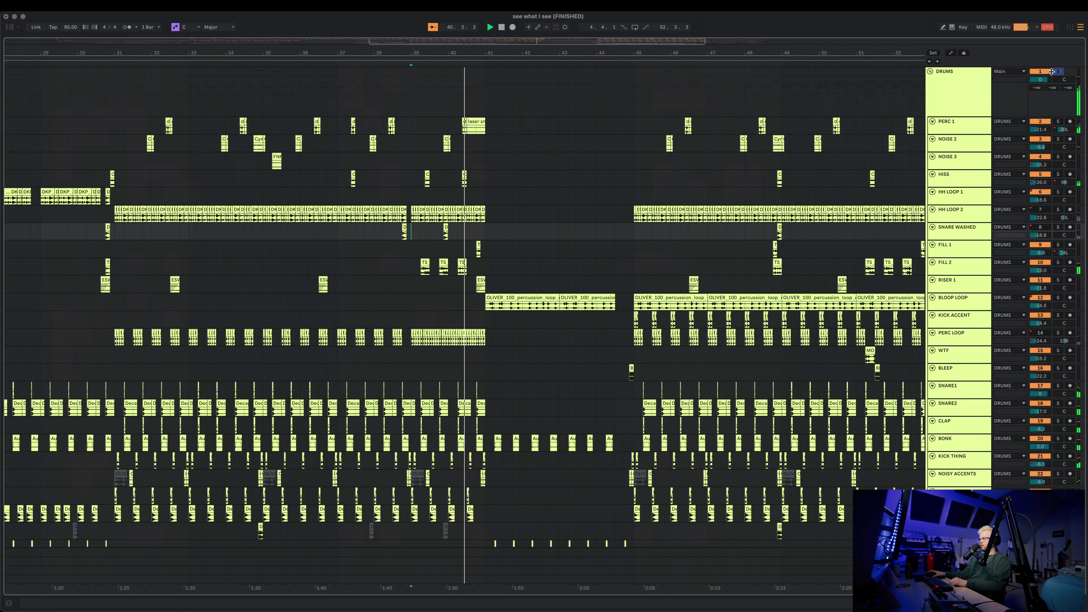
left_click(1057, 72)
key("space")
- Increase the height of the SYNTH 2 track and play the full arrangement from 40.1.1 through the bridge
scroll(544, 306, "down", 15)
left_click_drag(943, 312, 942, 352)
left_click(413, 327)
key("space")
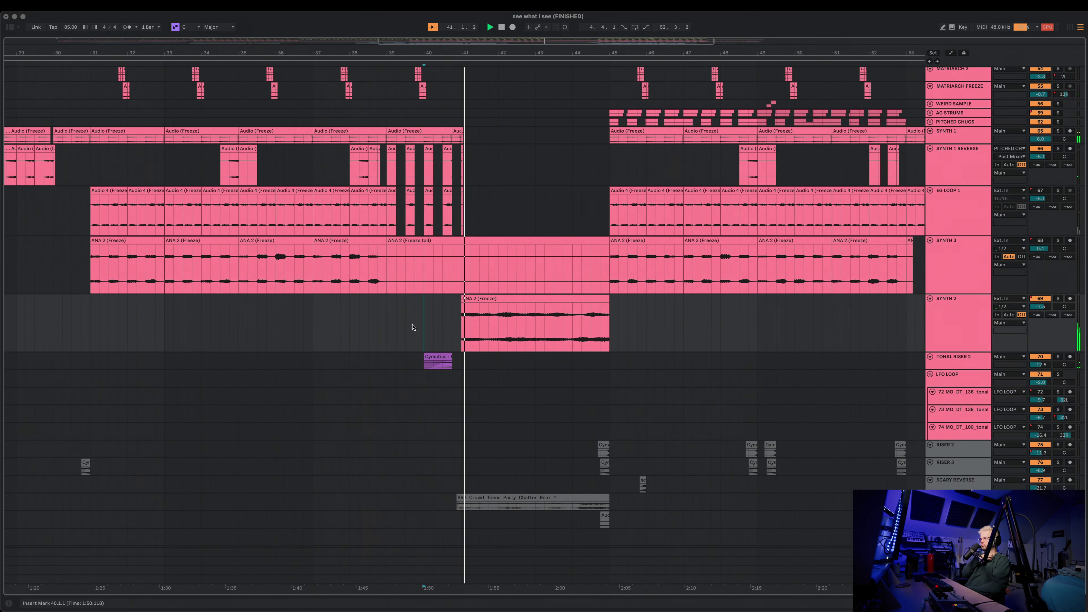
scroll(486, 381, "down", 1)
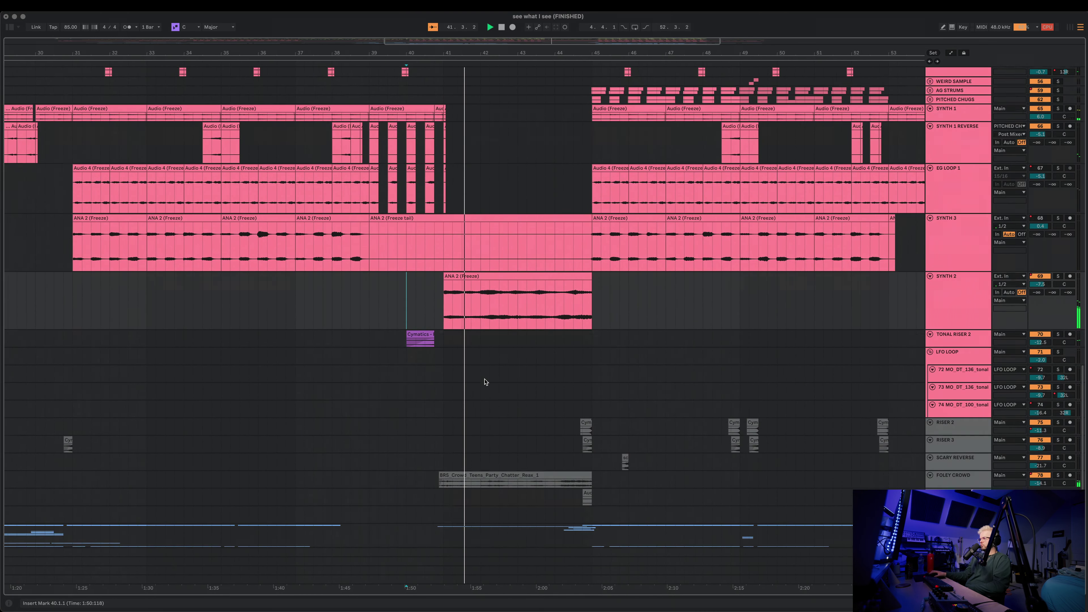
scroll(486, 381, "up", 15)
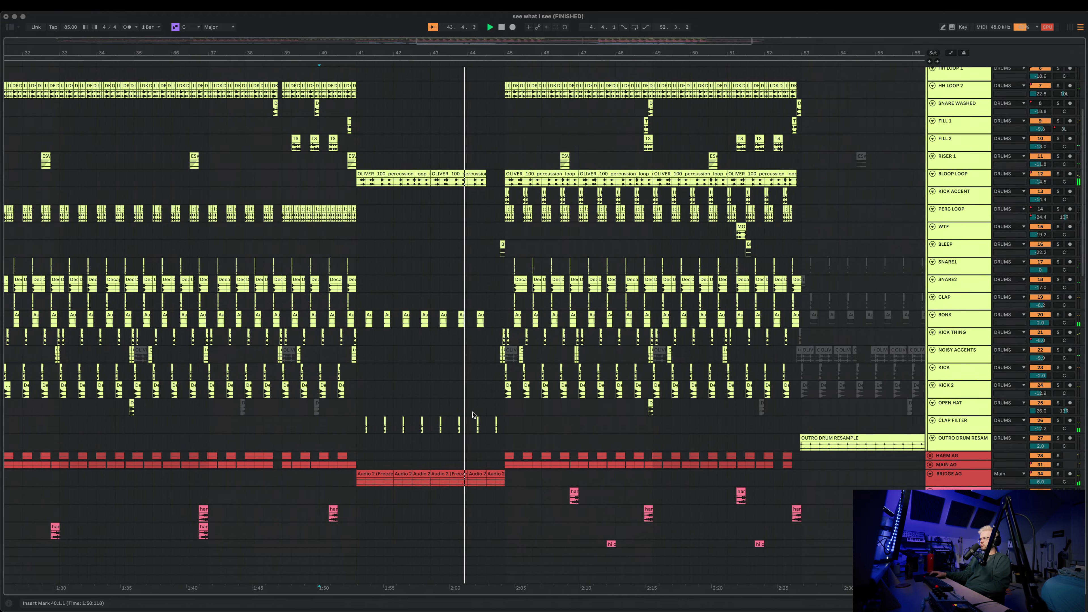
scroll(473, 413, "down", 10)
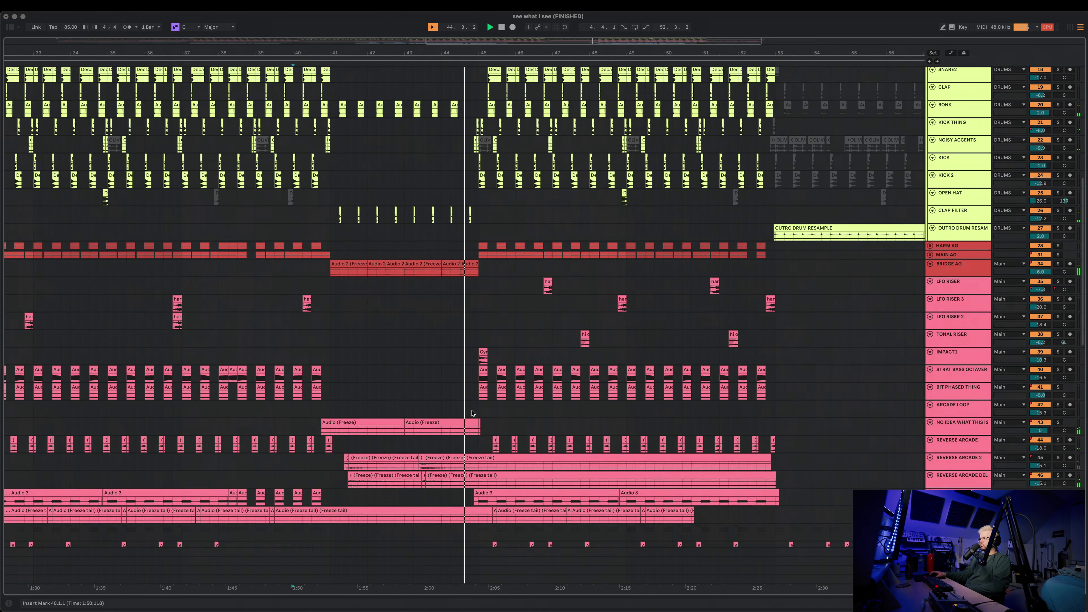
key("space")
- Place the insert marker at 41.1.1, increase the height of the BRIDGE AG track, solo it and show the detail view
left_click(316, 244)
scroll(368, 257, "up", 5)
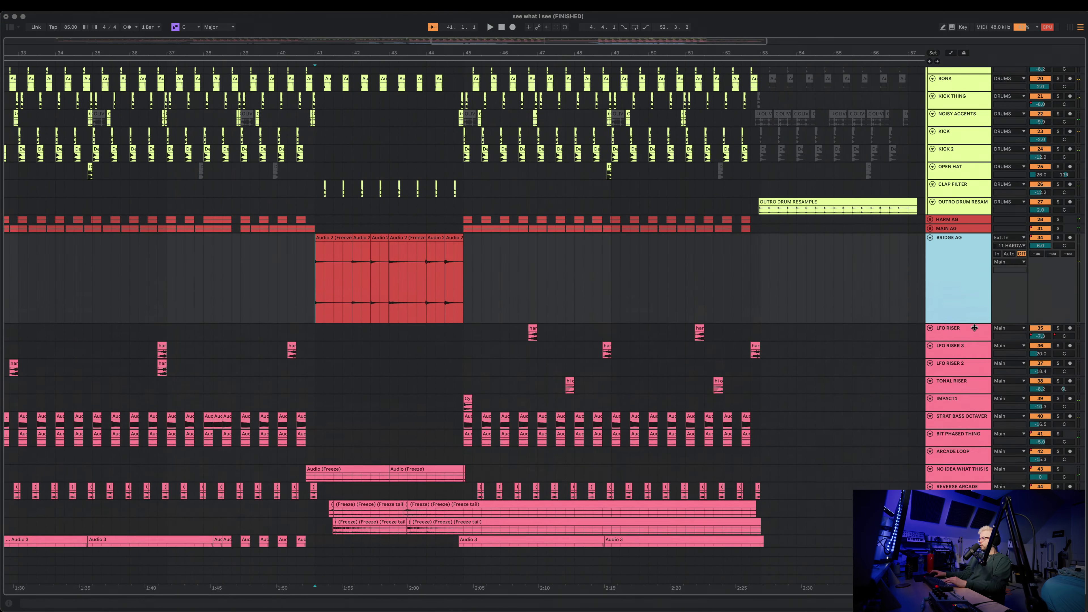
scroll(380, 300, "down", 3)
left_click(1058, 162)
key("shift+Tab")
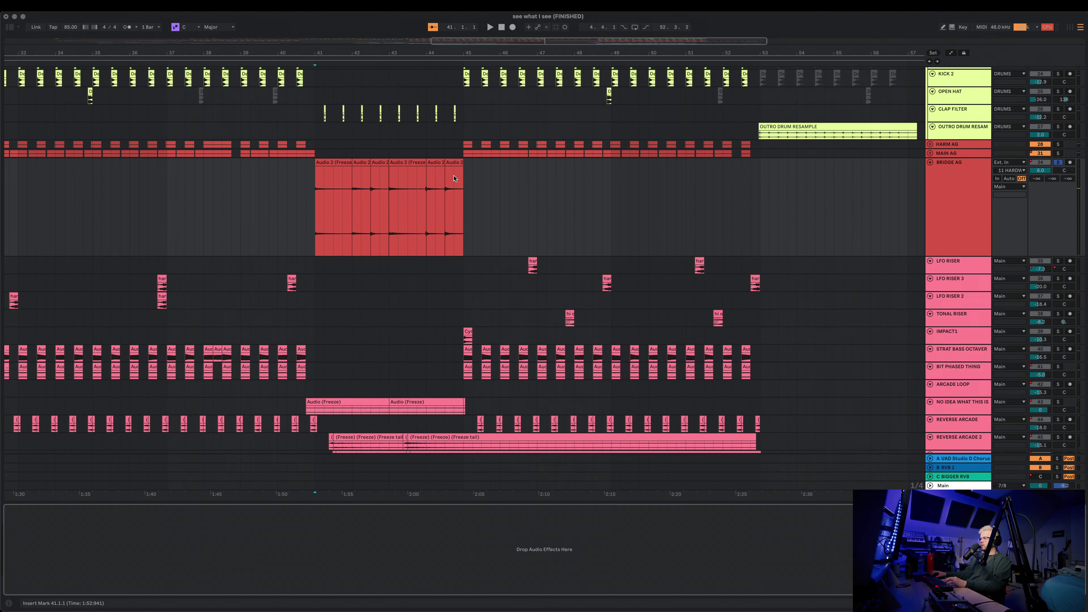
- Inspect the sample of the first BRIDGE AG clip, switch to the track's devices and play from 41.1.1
left_click(324, 165)
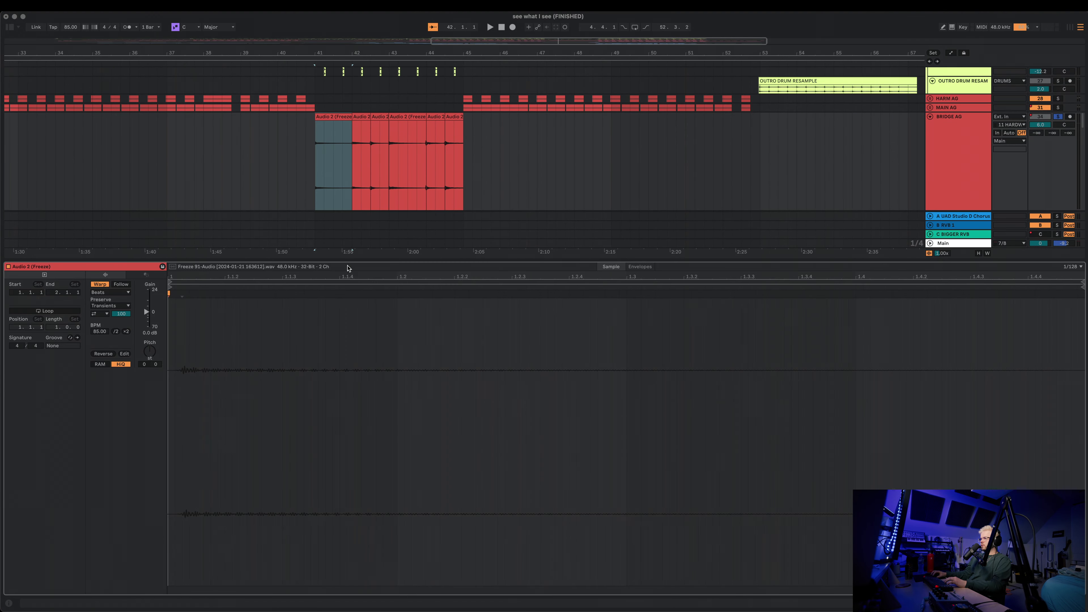
double_click(972, 165)
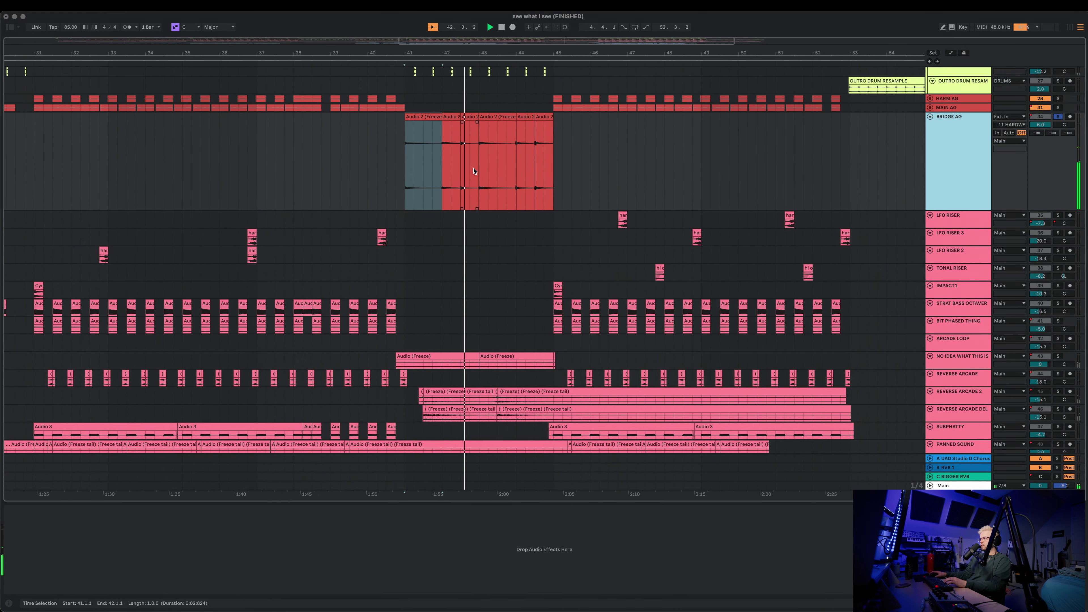
scroll(454, 201, "up", 5)
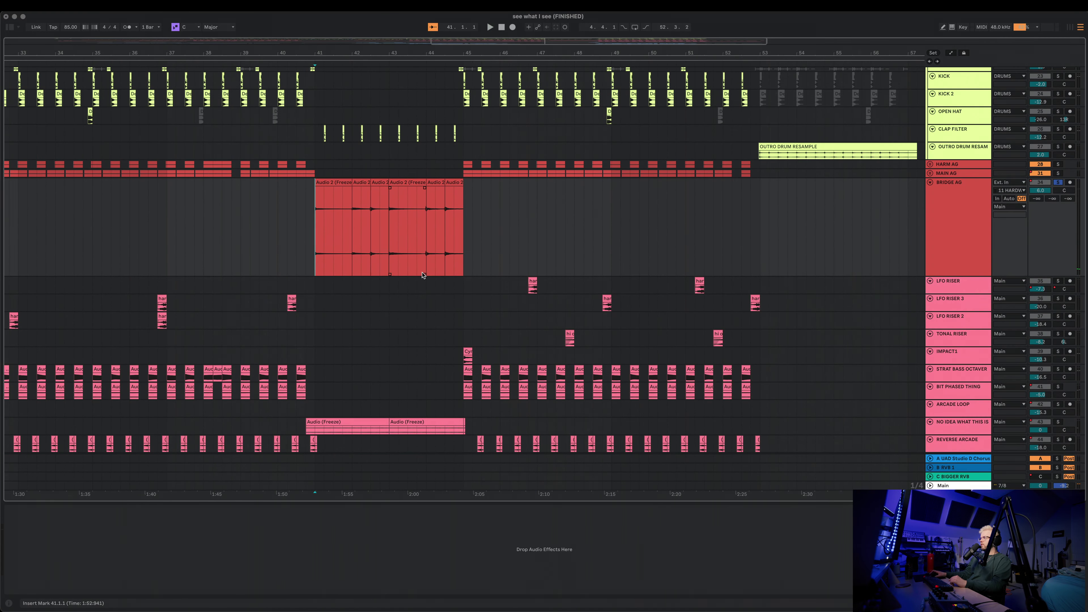
- Place the insert marker at 44.3.1 on the last BRIDGE AG clip and play from there
scroll(425, 275, "up", 4)
left_click(967, 343)
left_click(452, 326)
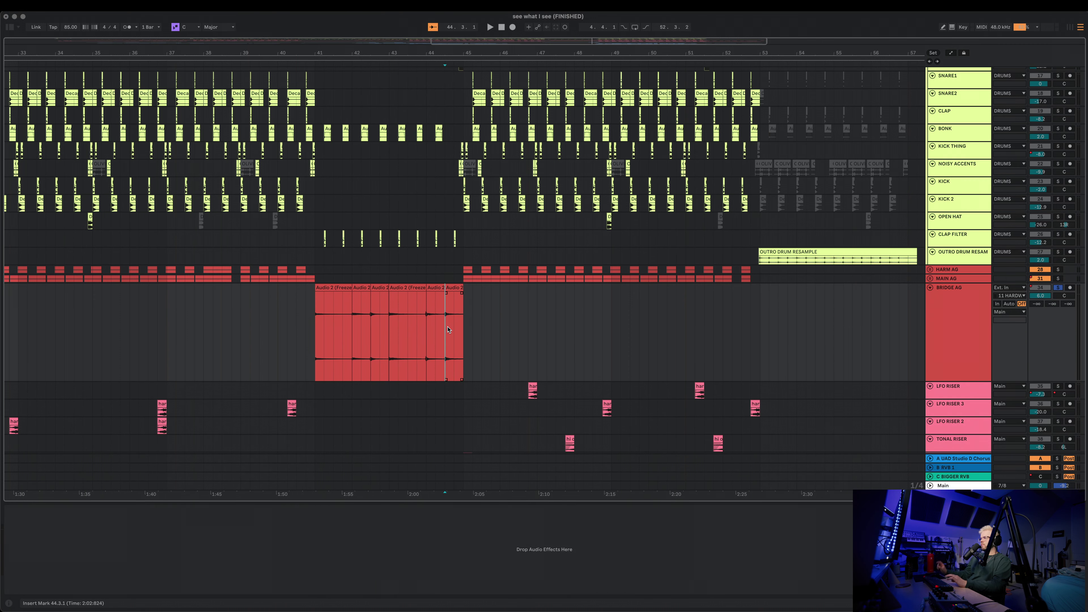
key("space")
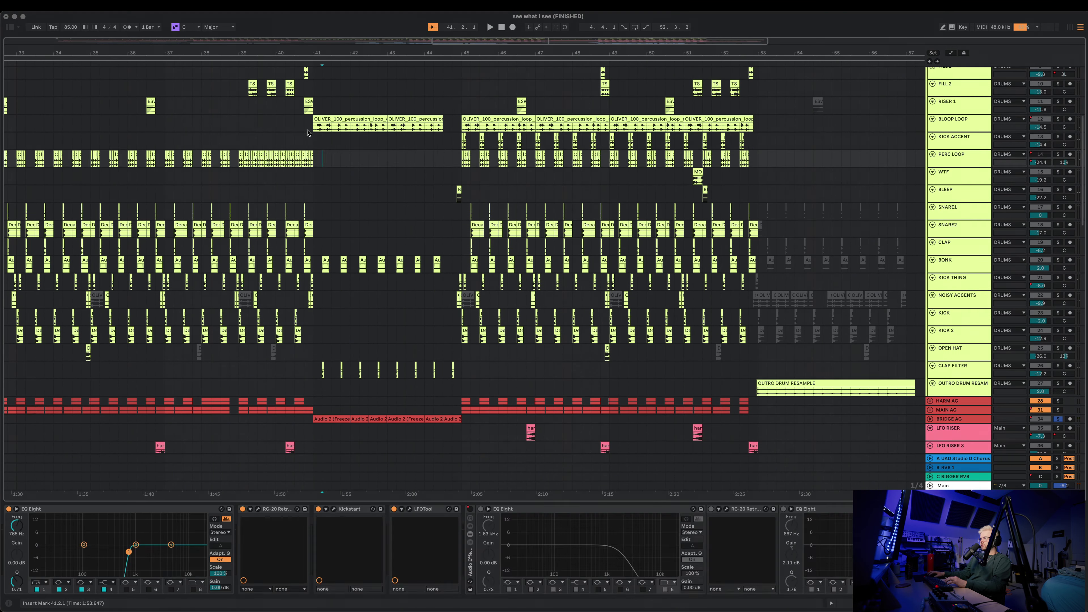
- Solo the BLOOP LOOP track, show its devices and play it from 41.1.1
key("Up")
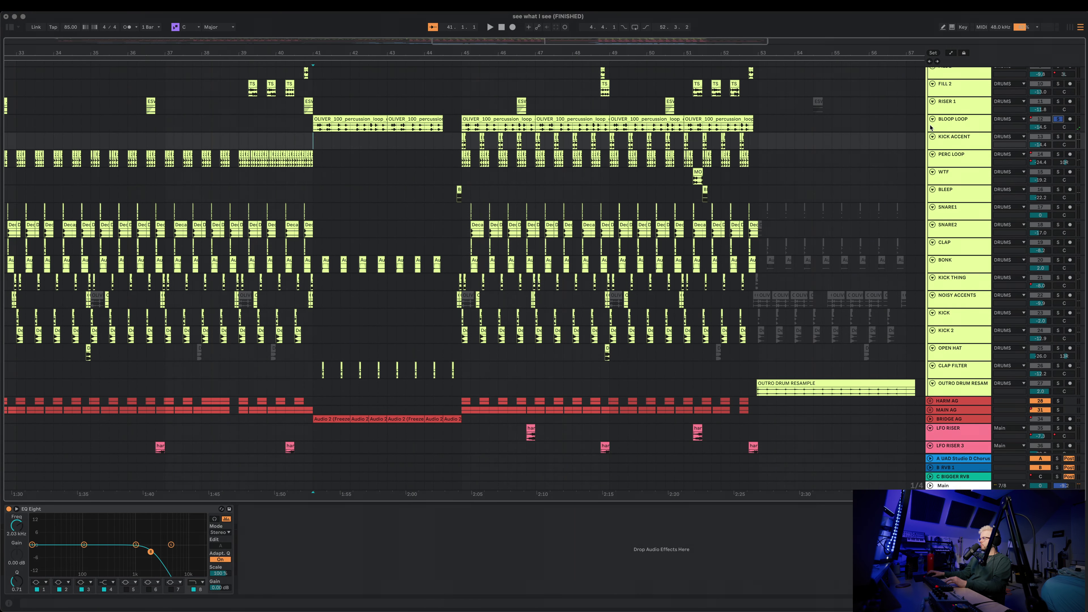
left_click(954, 127)
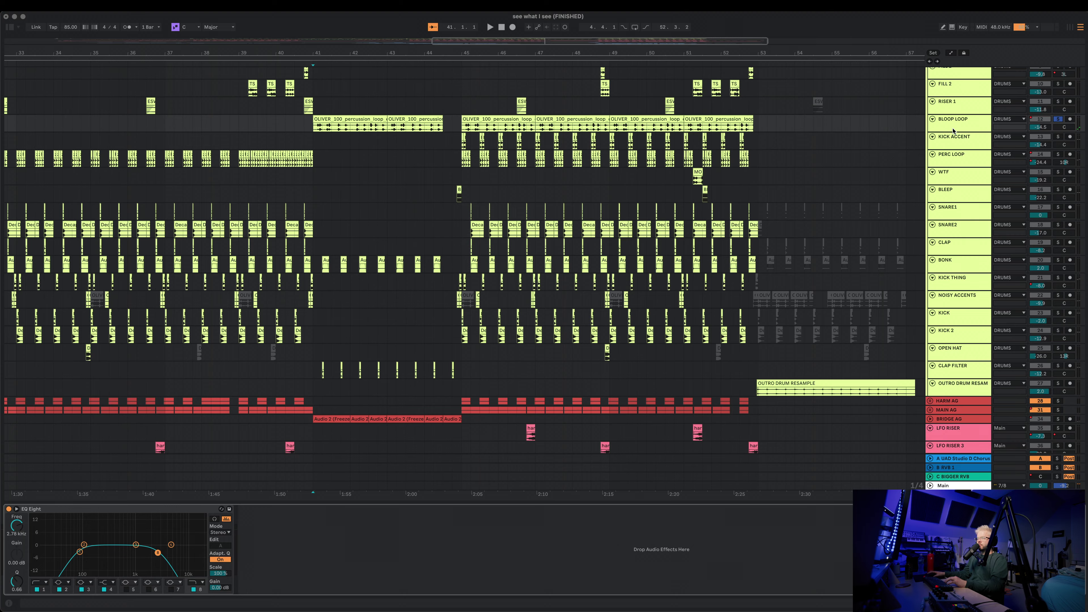
key("space")
scroll(532, 271, "up", 5)
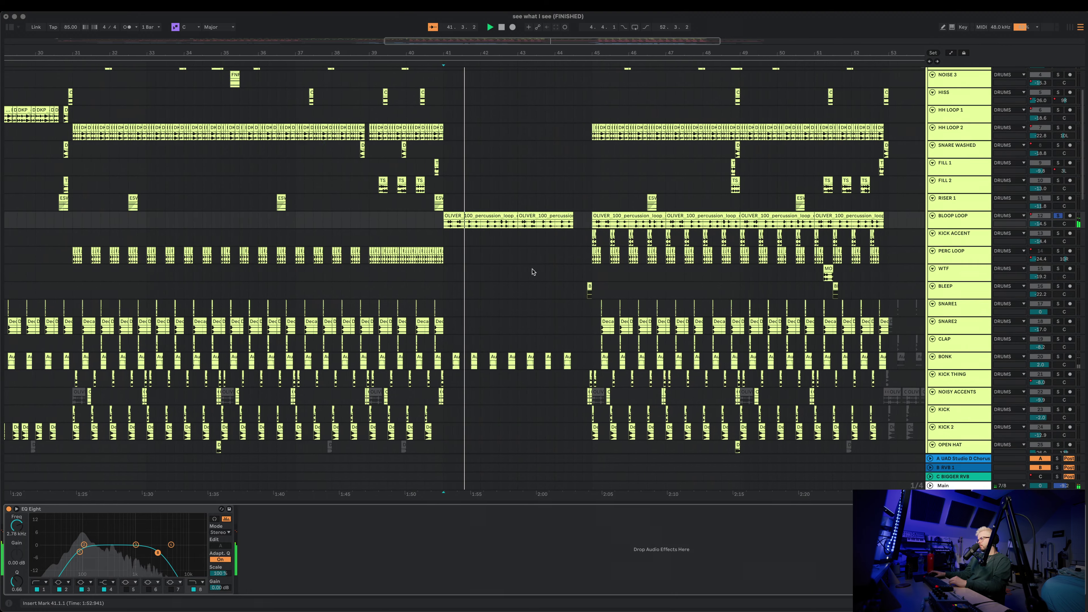
scroll(532, 271, "down", 5)
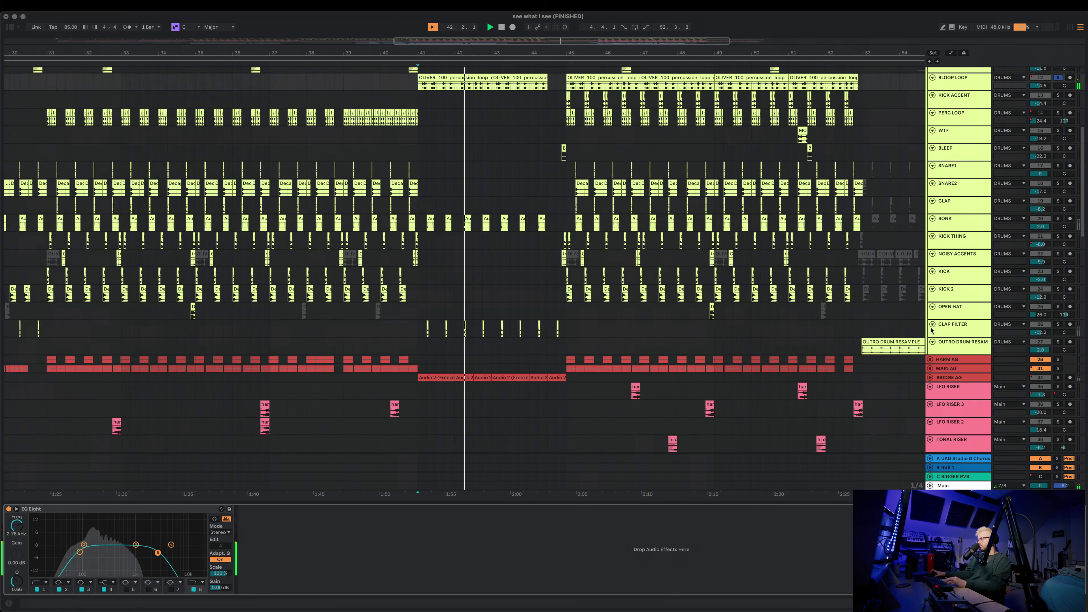
- Switch the solo to SYNTH 2 during playback, listen to its bridge clip and stop
scroll(932, 330, "down", 3)
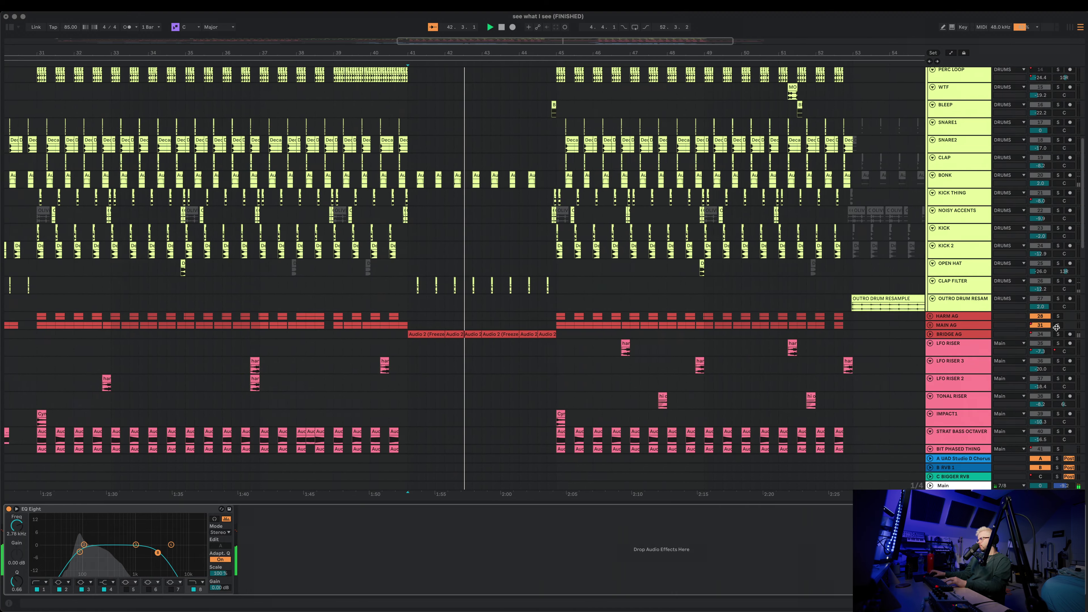
scroll(517, 373, "down", 15)
left_click(518, 372)
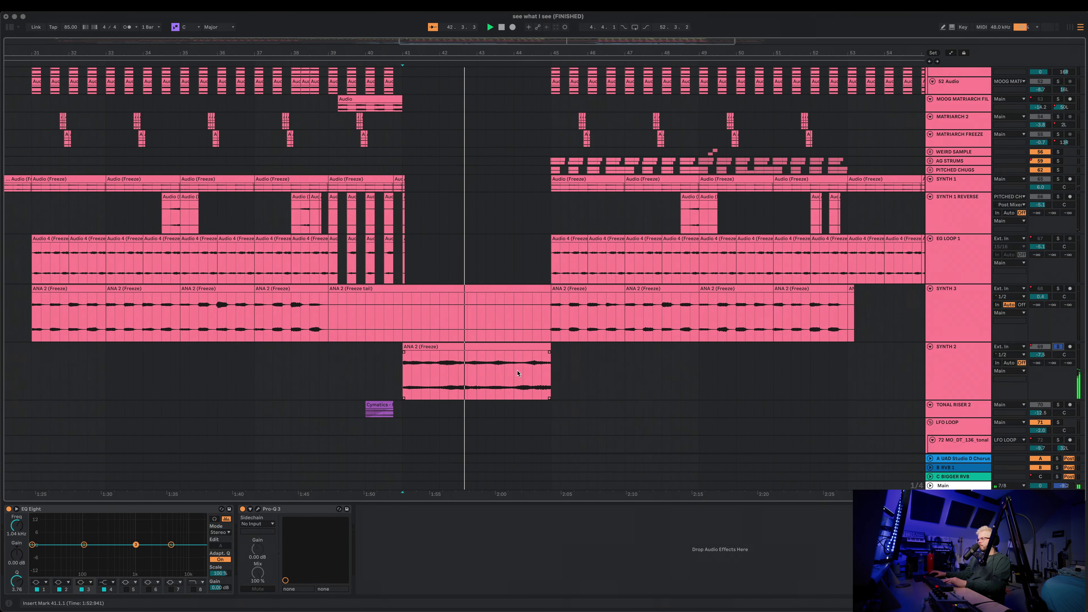
scroll(480, 368, "down", 5)
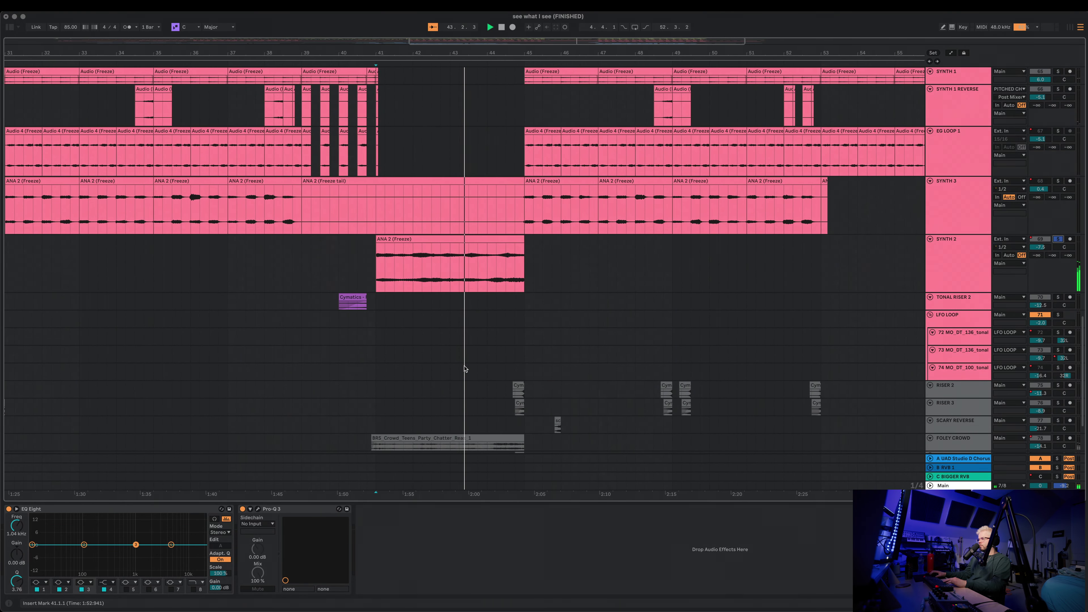
scroll(464, 369, "down", 5)
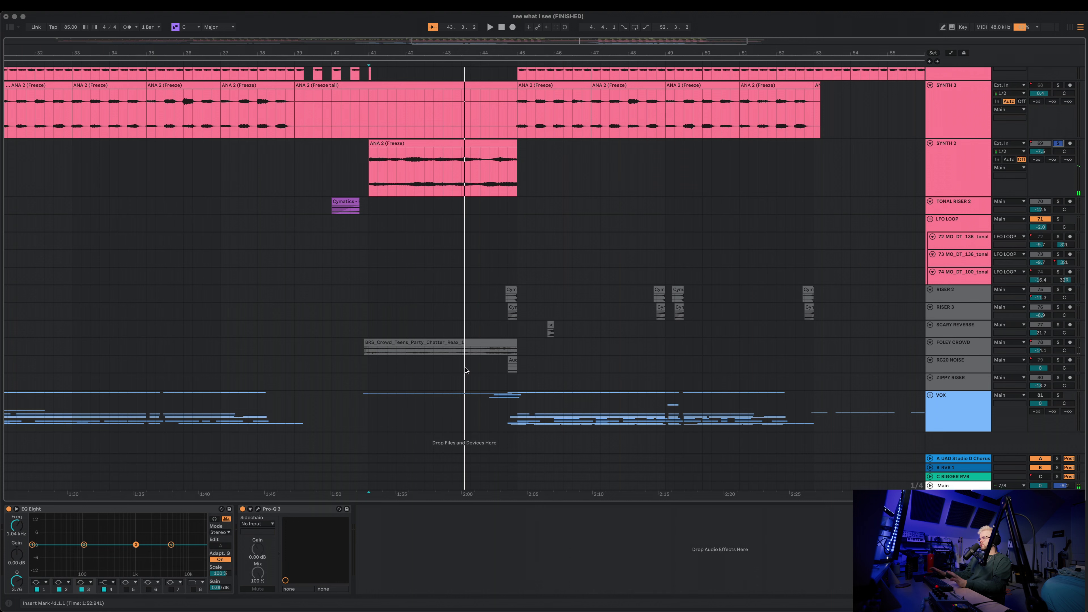
- Solo the FOLEY CROWD track, increase its height, review its devices and play the crowd chatter clip
left_click(374, 351)
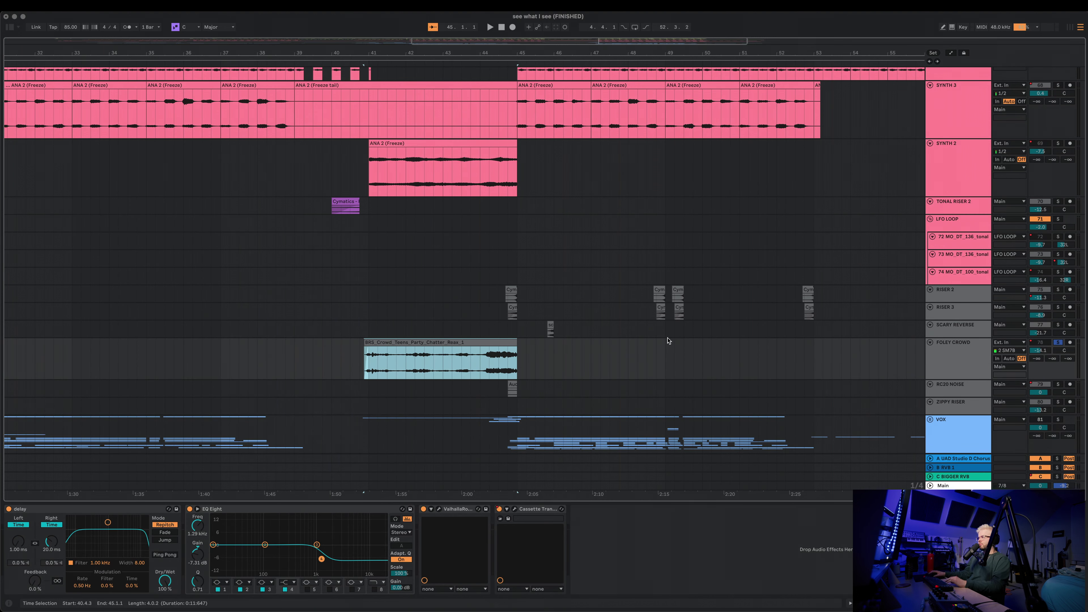
left_click(458, 541)
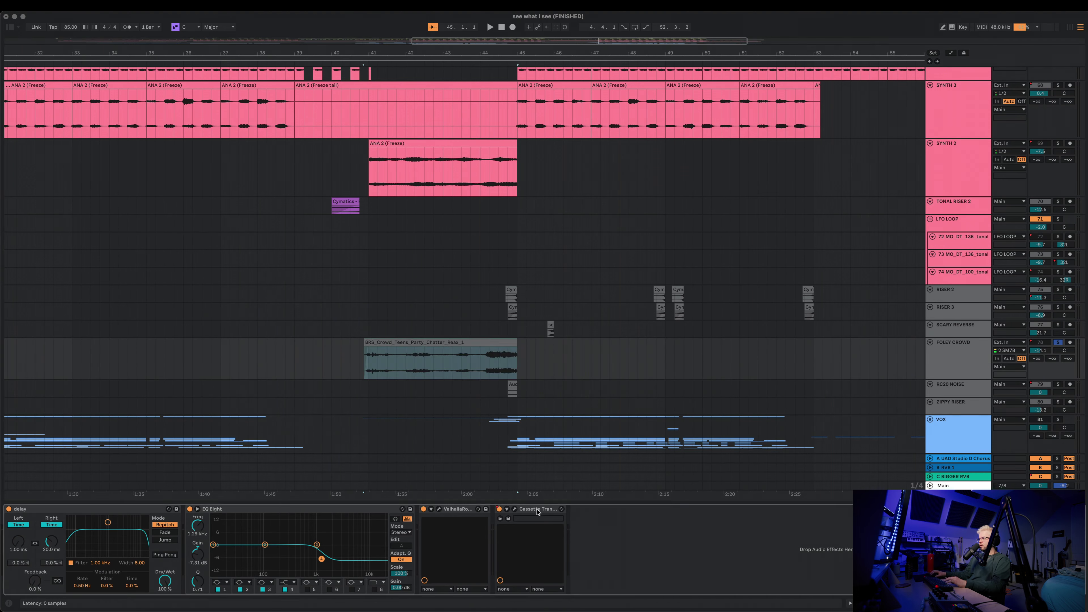
left_click(500, 369)
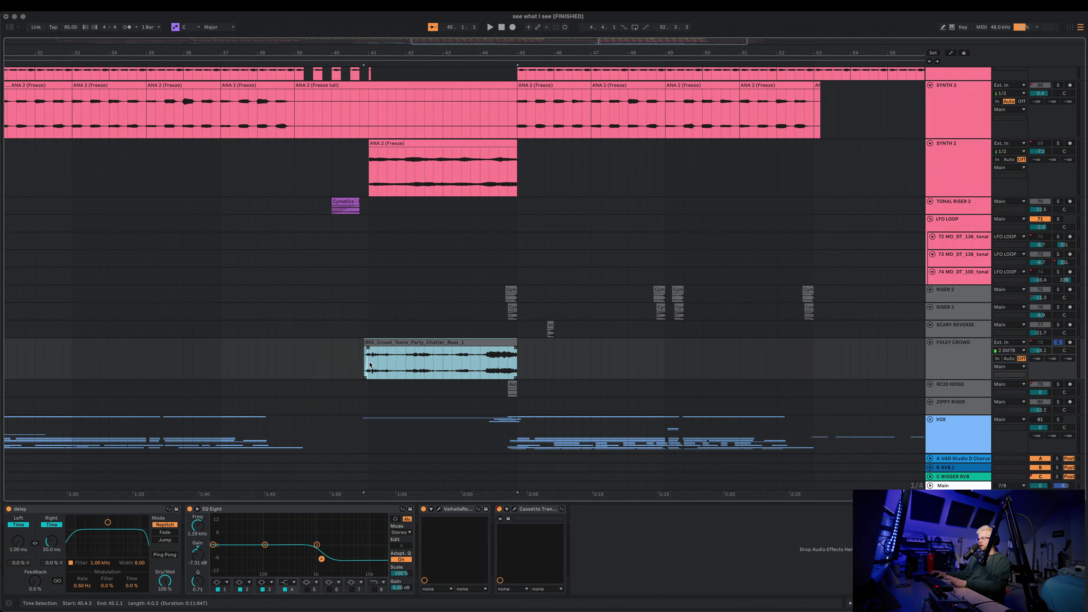
key("space")
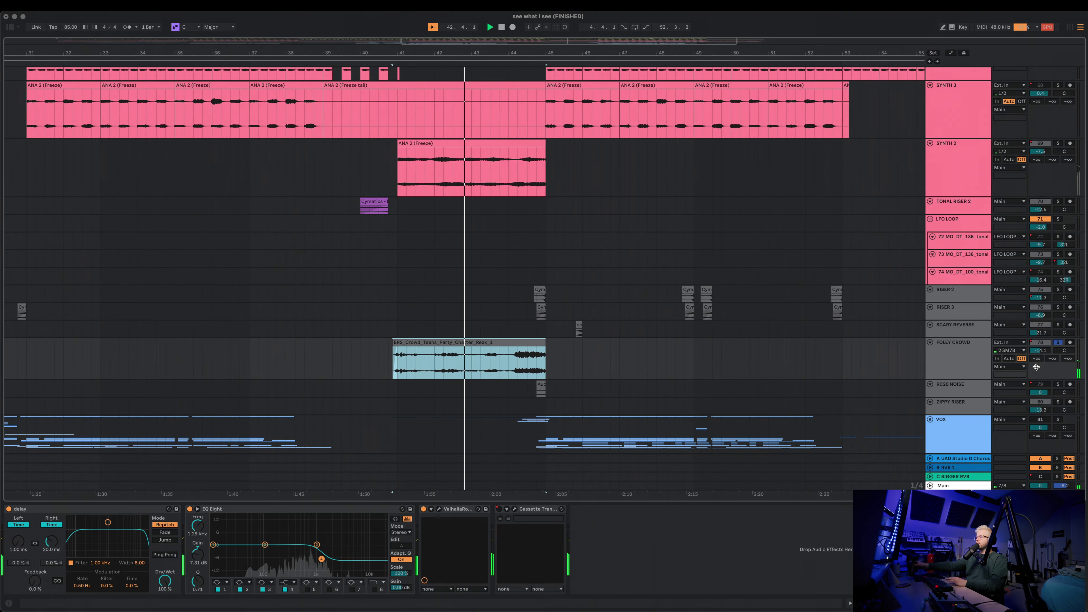
scroll(558, 289, "down", 2)
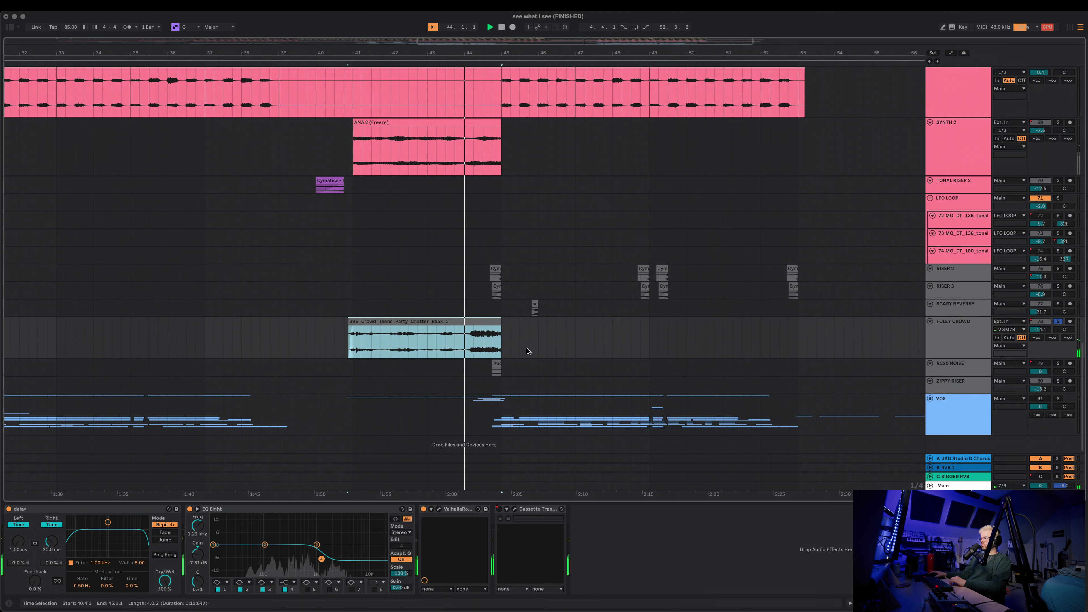
- Stop playback, clear the FOLEY CROWD solo and place the insert marker at 45.1.1
scroll(527, 351, "up", 15)
key("space")
left_click(312, 319)
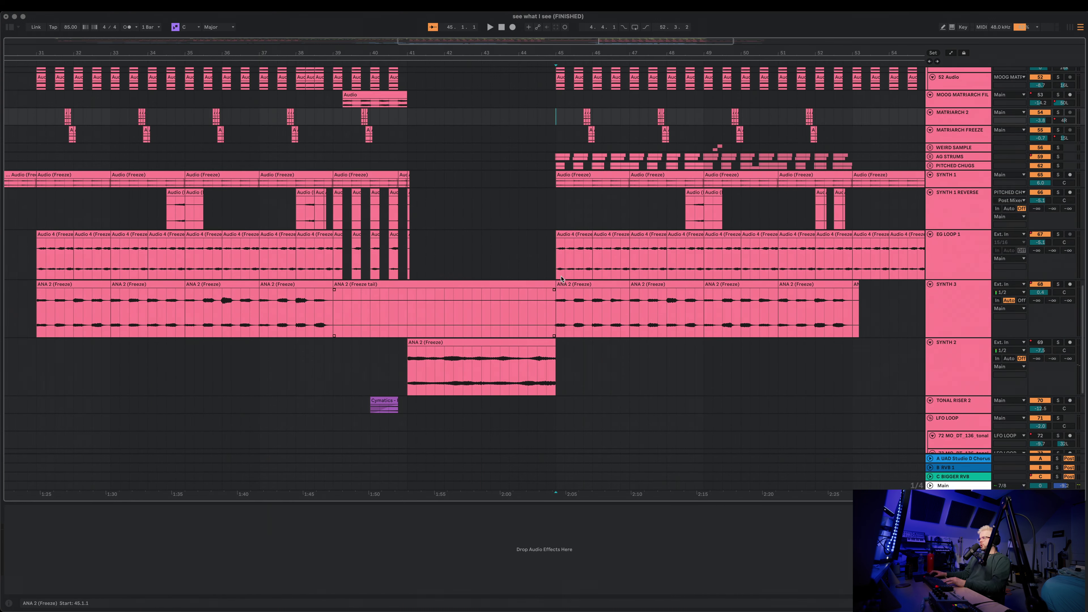
- Unfold the AG STRUMS group, show its device chain and look over its clips from bar 45
left_click(561, 276)
scroll(923, 201, "up", 2)
left_click(930, 199)
left_click(559, 228)
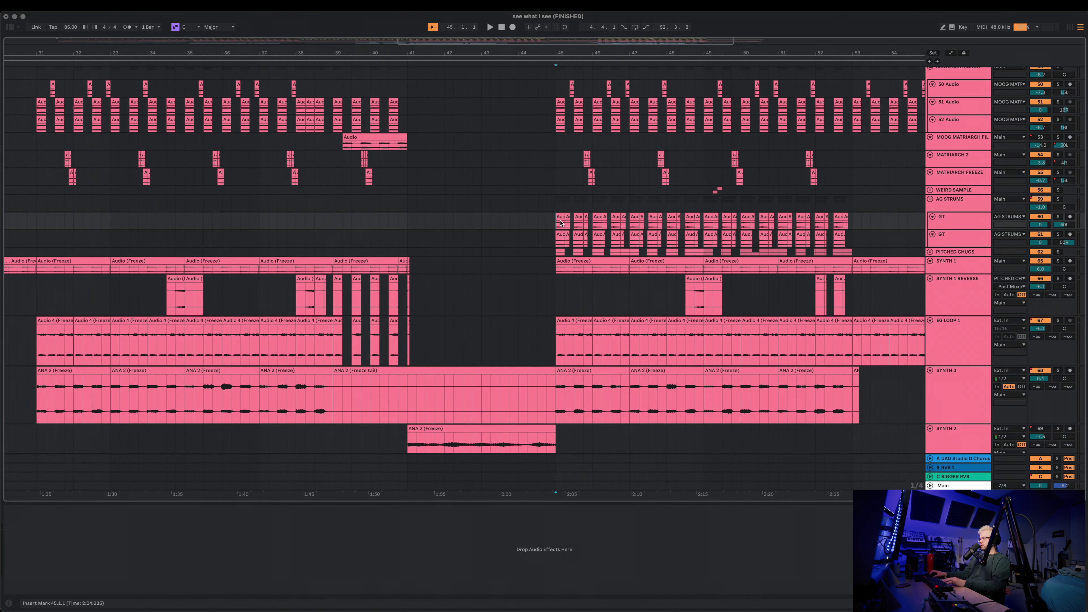
left_click(670, 341)
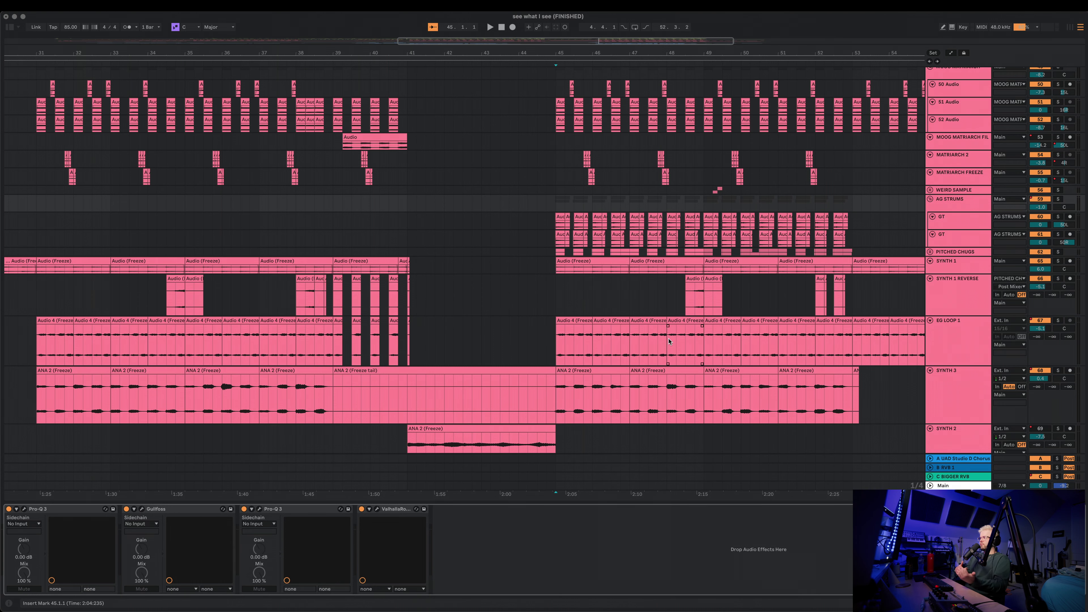
scroll(670, 342, "up", 5)
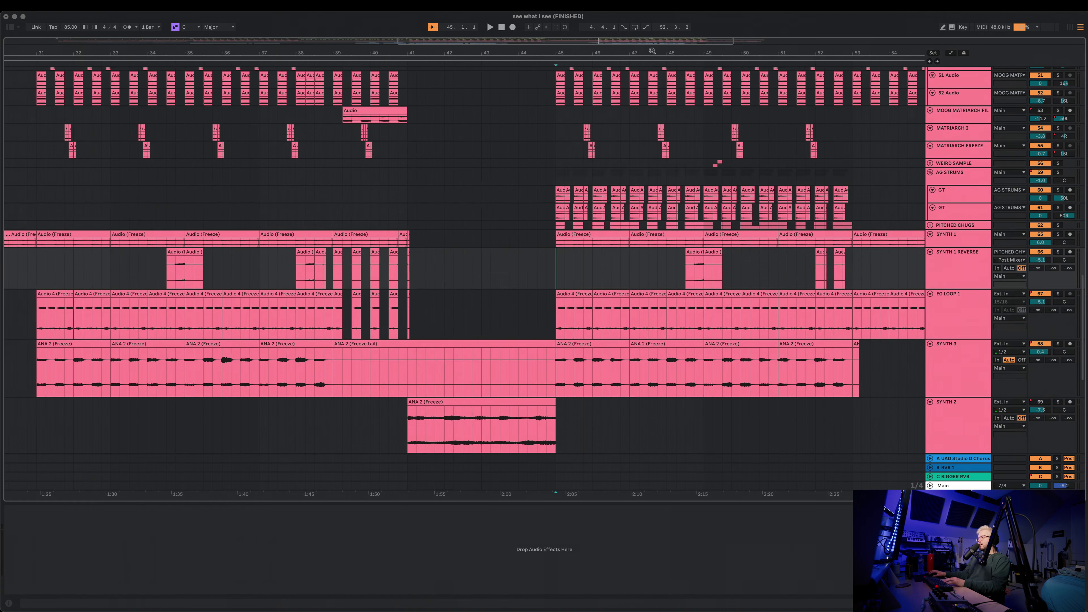
scroll(716, 163, "right", 3)
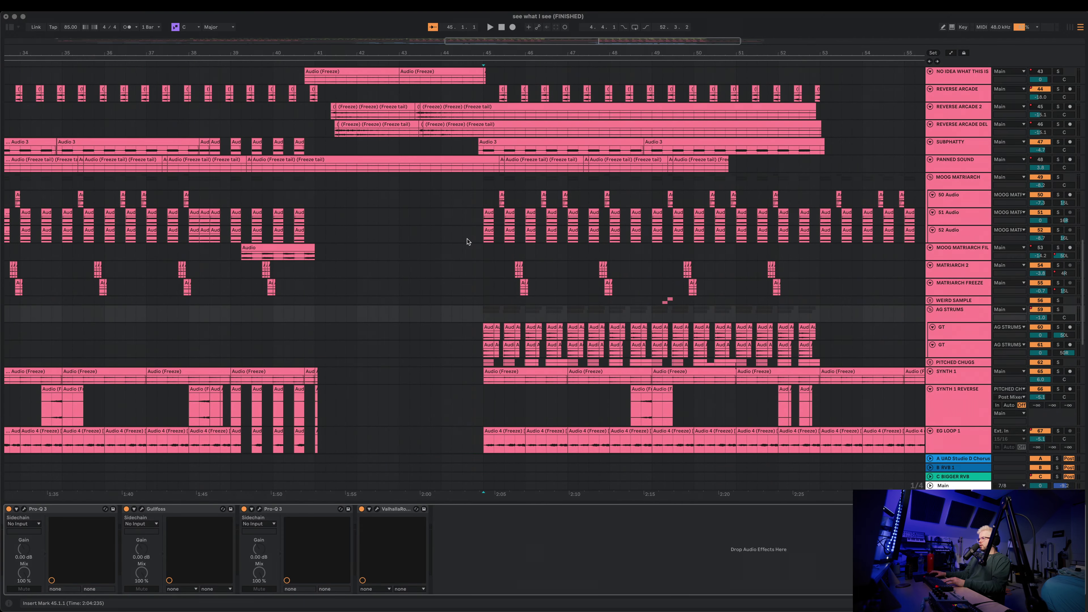
- Start playback from 44.3.1 and look over the drum, guitar, bass and synth tracks in the section from bar 45
left_click(467, 242)
scroll(467, 241, "up", 15)
left_click(463, 143)
key("space")
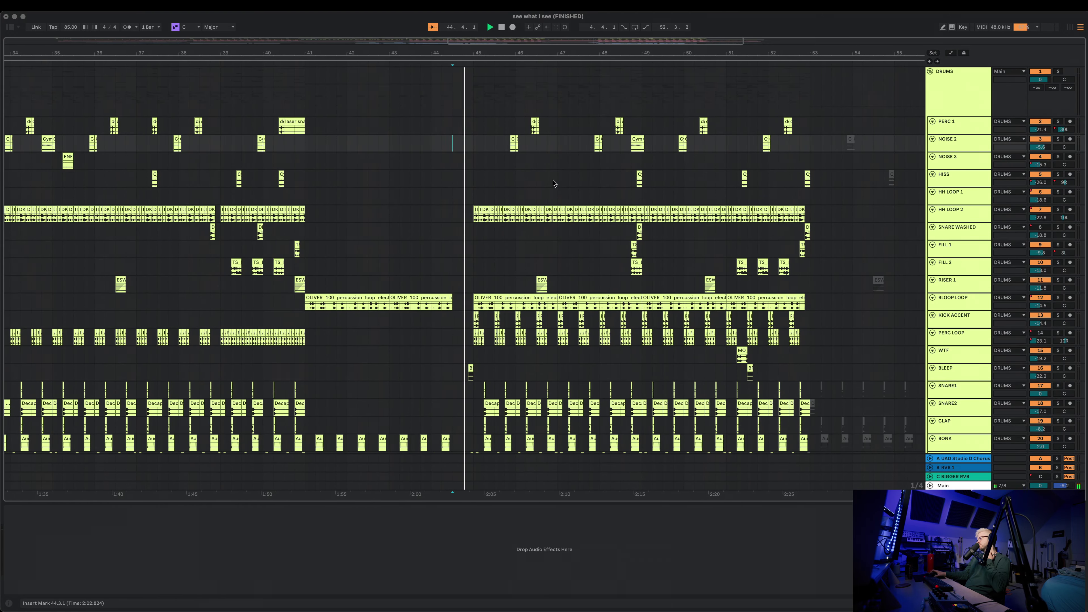
scroll(552, 184, "down", 15)
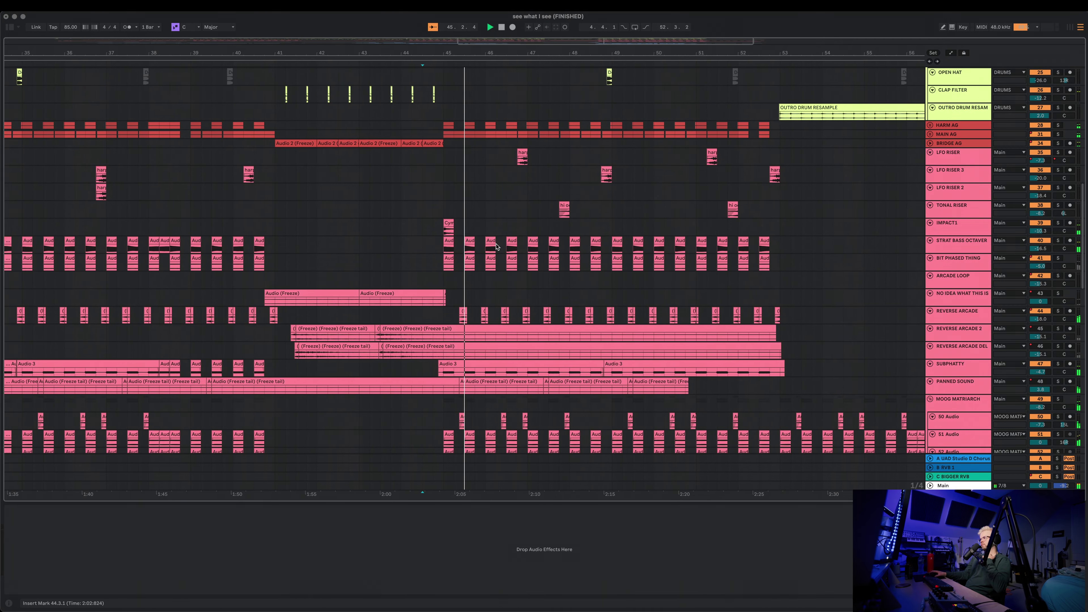
scroll(497, 246, "down", 15)
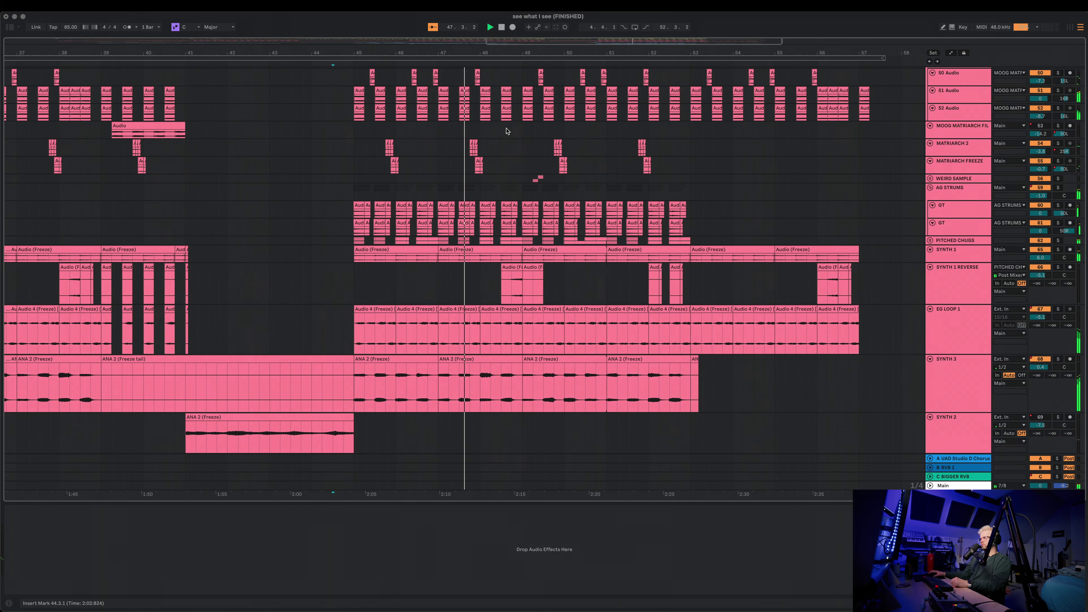
scroll(536, 163, "up", 5)
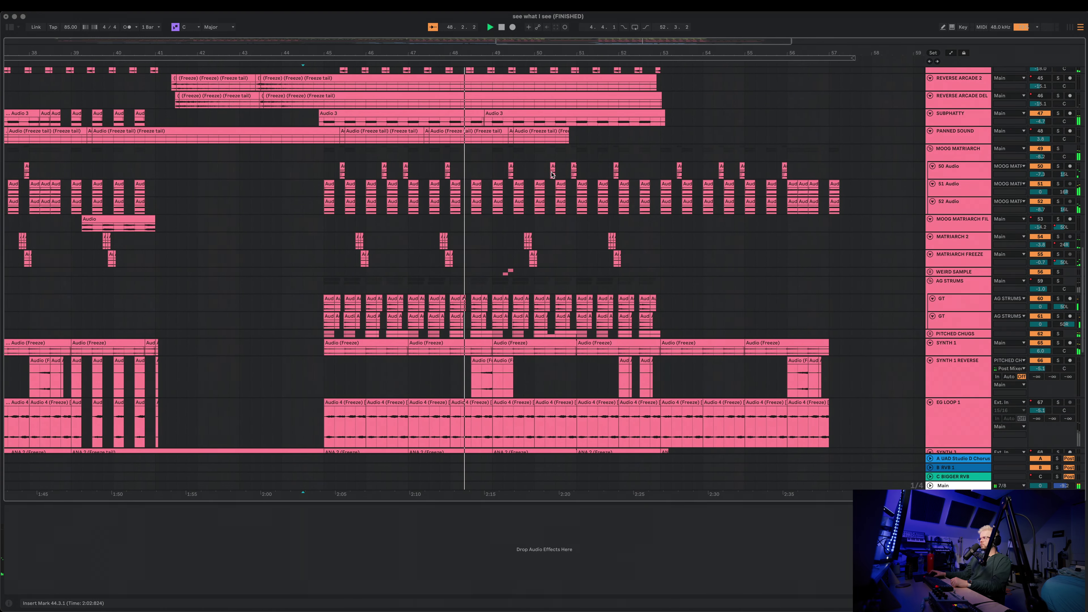
scroll(551, 176, "up", 15)
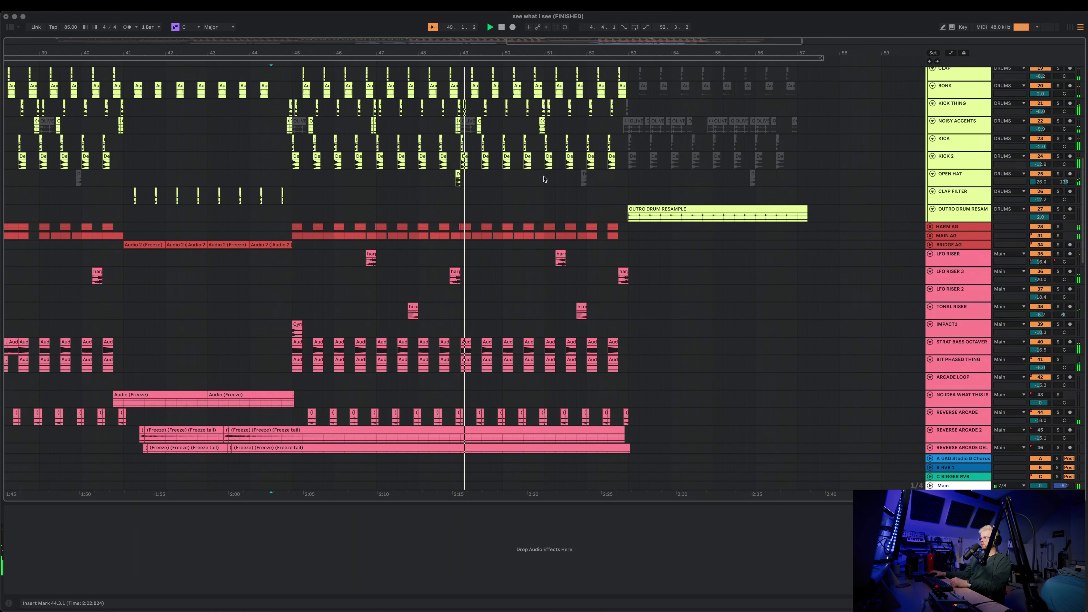
scroll(545, 179, "up", 15)
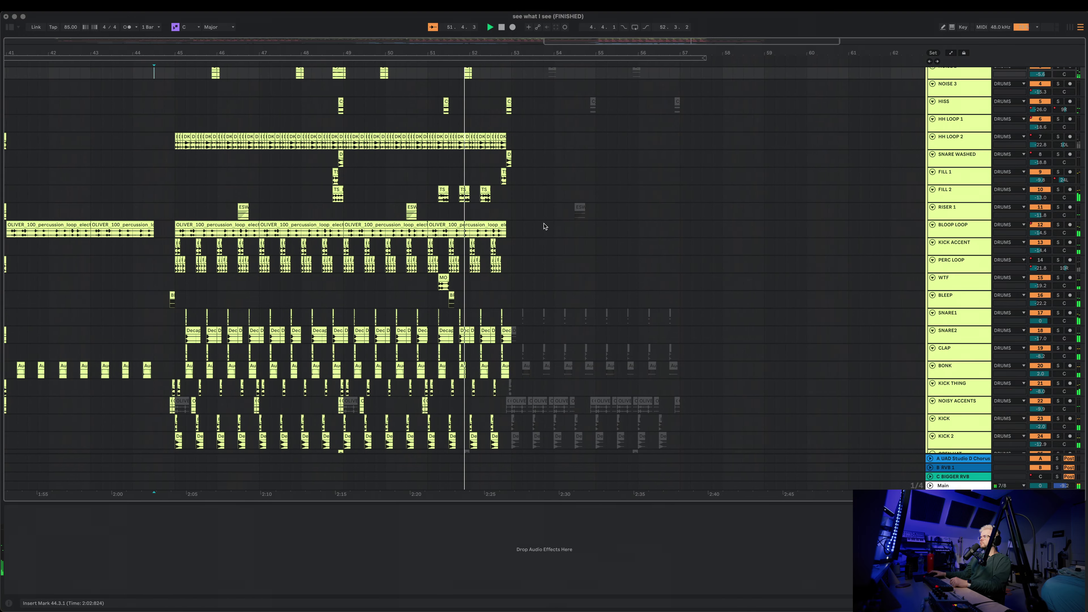
scroll(548, 227, "up", 5)
- Stop playback, set the insert marker at 45.1.1 and look over the drum and synth tracks around it
scroll(541, 239, "down", 20)
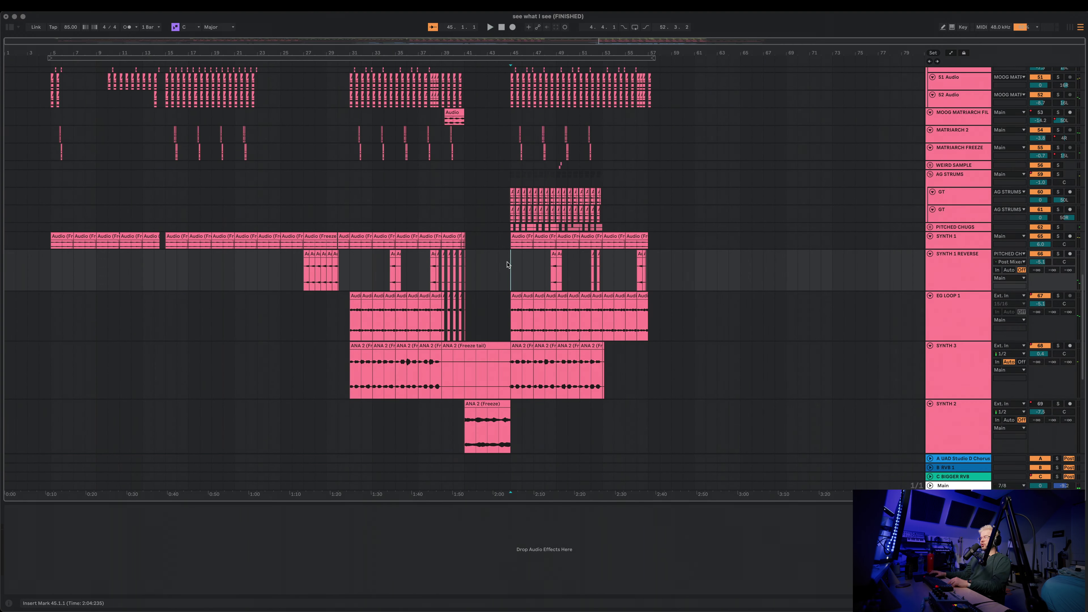
scroll(510, 264, "up", 20)
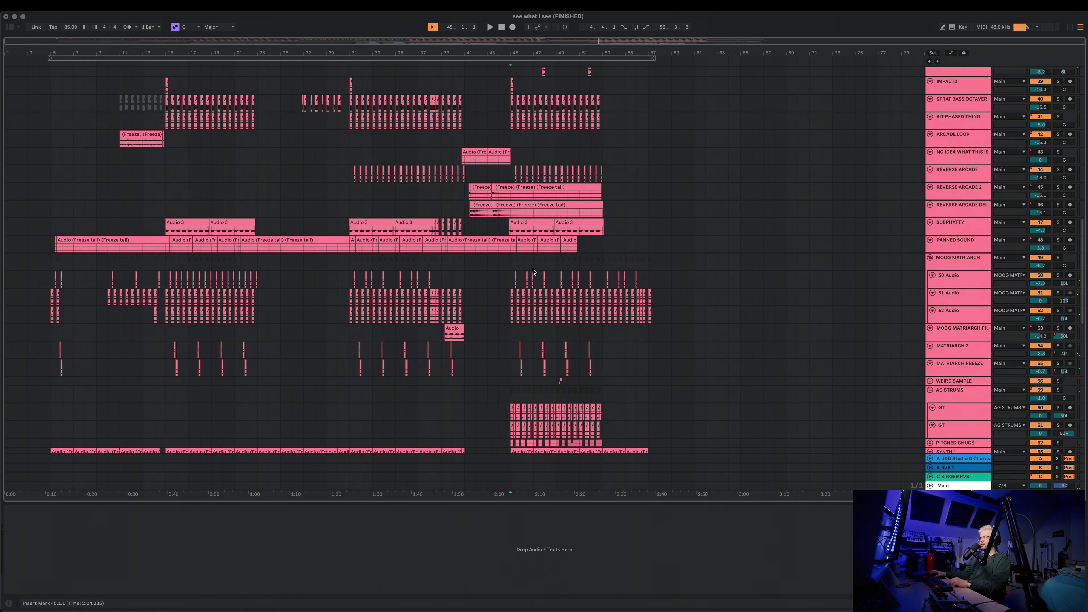
left_click_drag(537, 45, 489, 206)
left_click(483, 219)
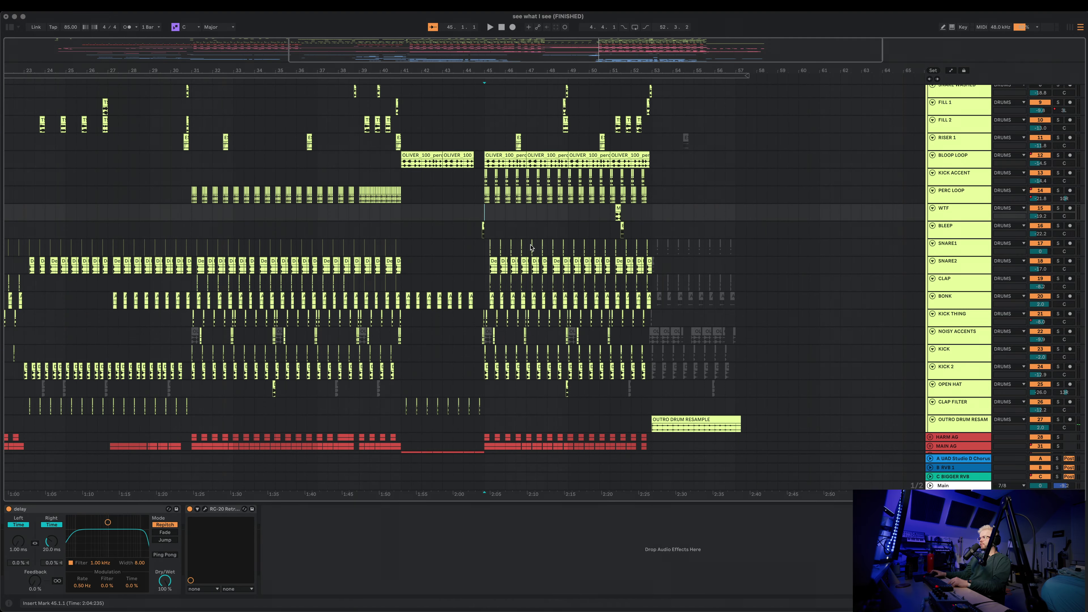
left_click_drag(507, 60, 512, 158)
scroll(445, 389, "down", 15)
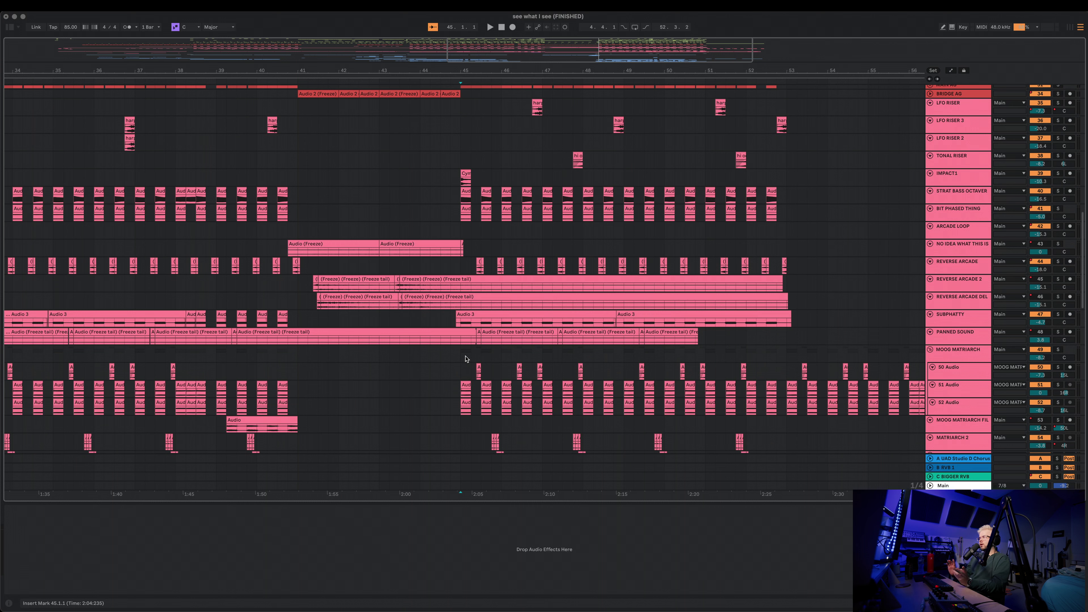
- Play the soloed riser tracks and DRUMS group from 45.1.1, stop and clear the solos
left_click(465, 358)
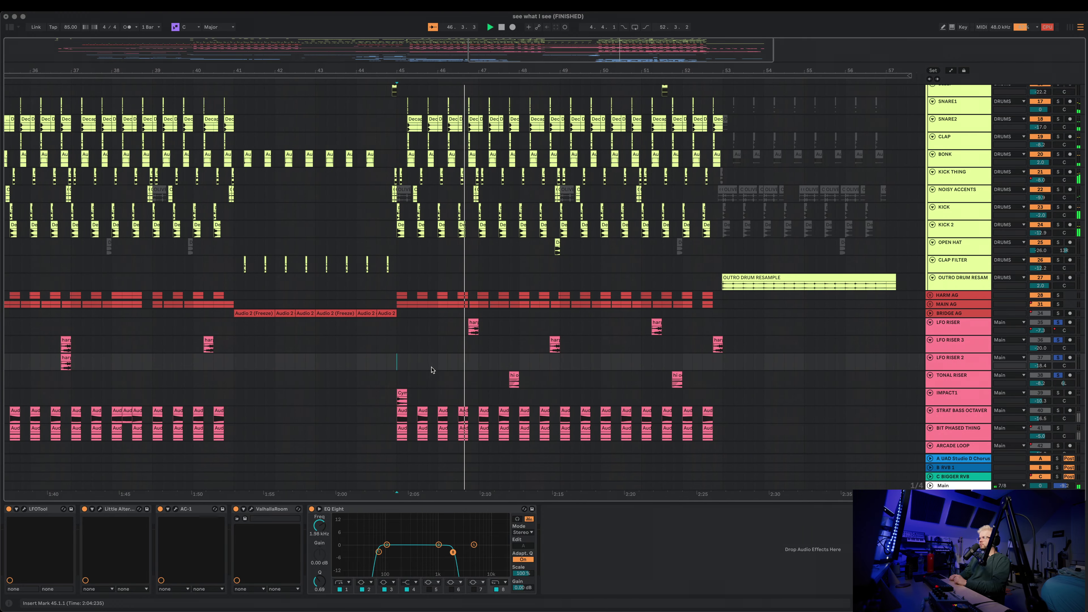
scroll(484, 334, "up", 10)
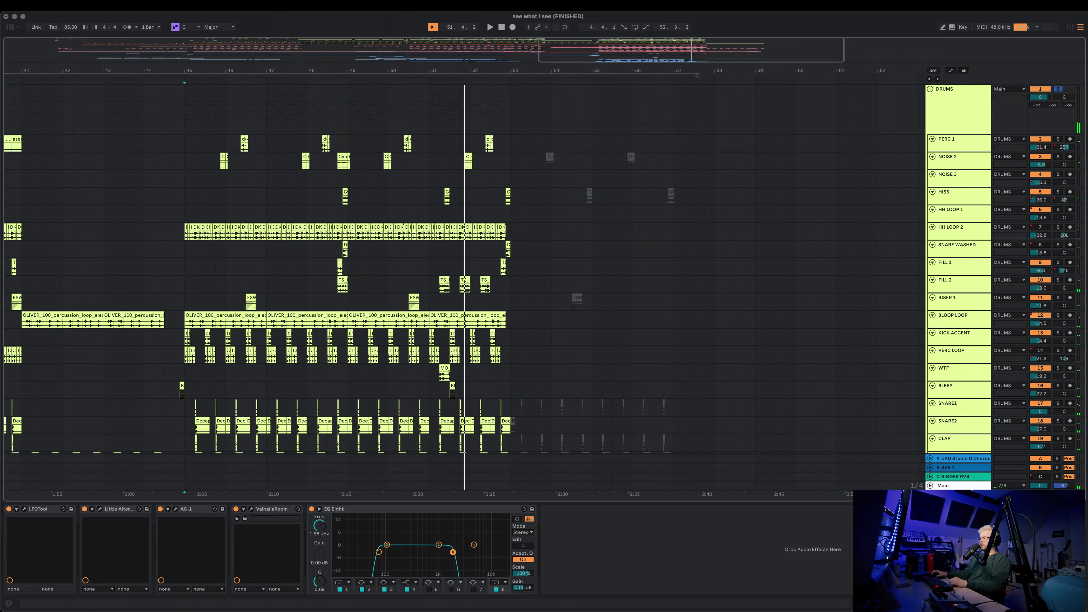
scroll(434, 354, "up", 3)
left_click(438, 386)
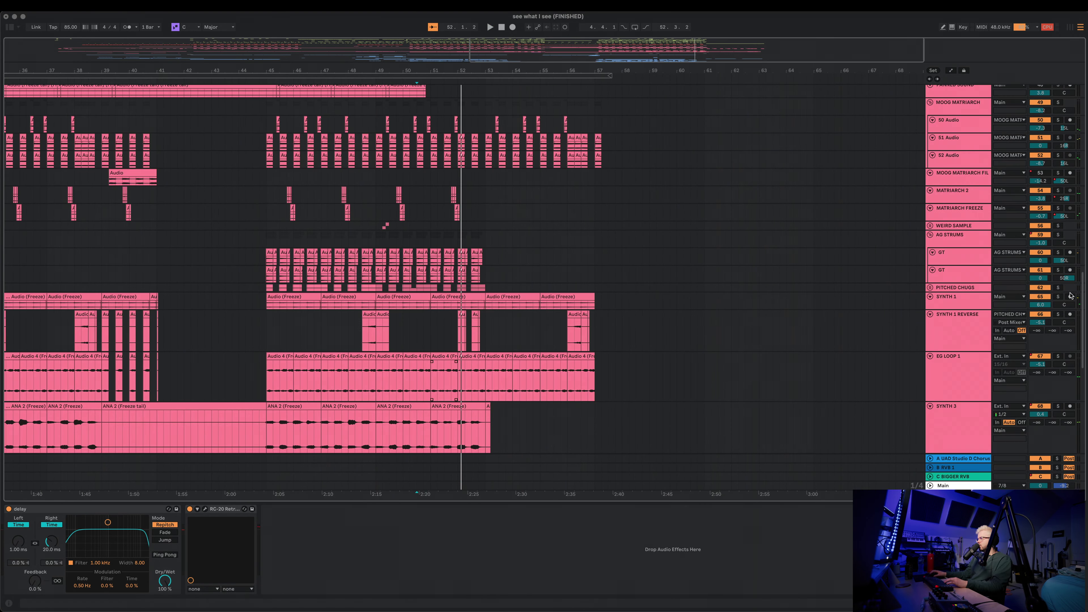
- Solo the AG STRUMS group, play it from bar 45 and unfold the PITCHED CHUGS group
left_click(1077, 234)
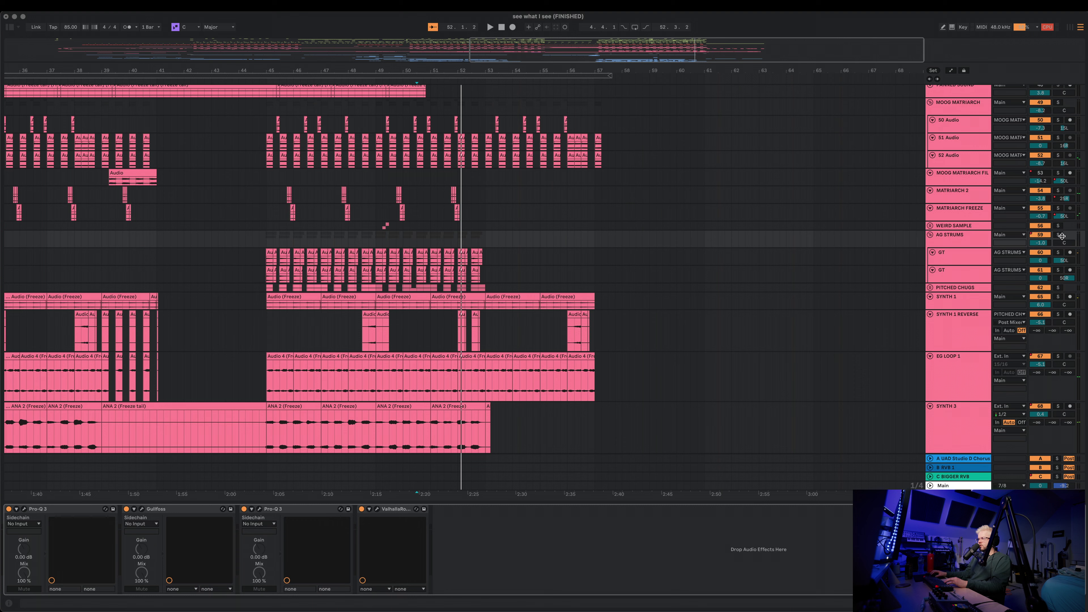
left_click(1058, 235)
left_click(271, 263)
key("space")
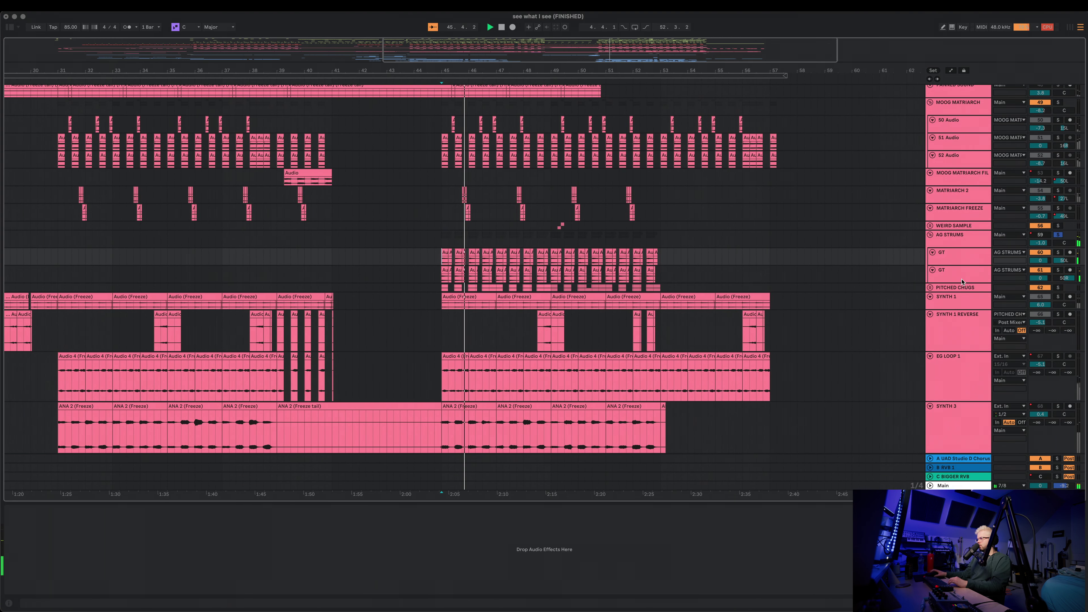
left_click(931, 287)
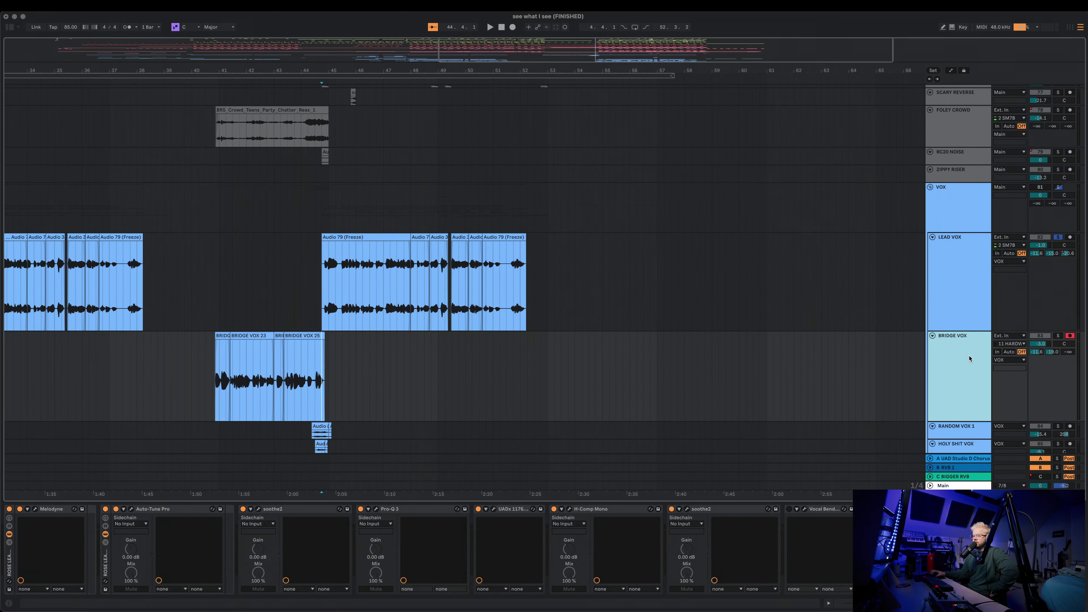
- Show the LEAD VOX device chain and review its Auto-Tune Pro settings
left_click(623, 380)
left_click(727, 510)
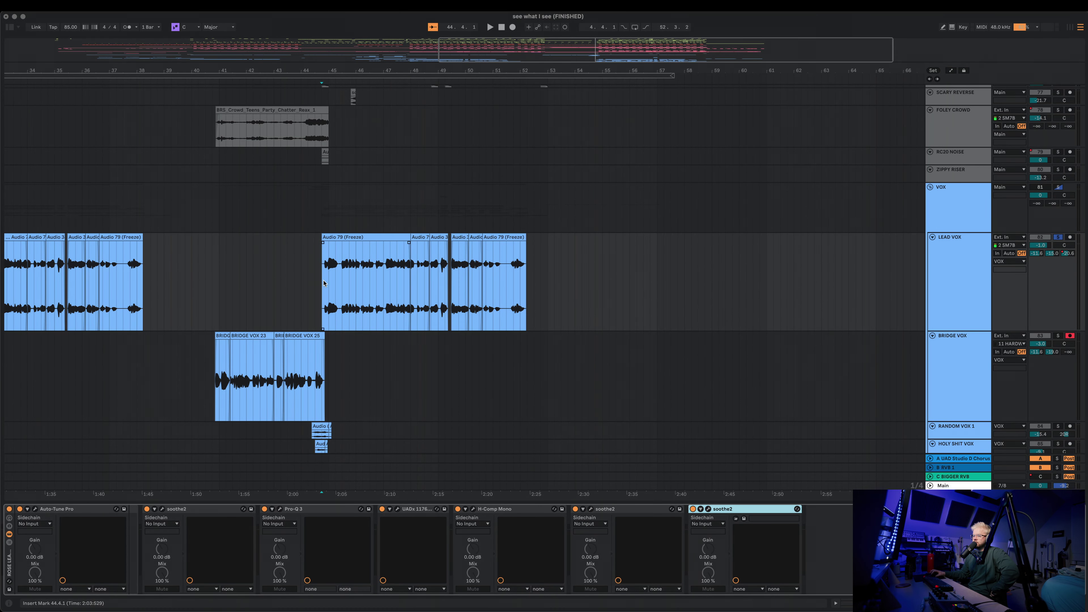
left_click(35, 509)
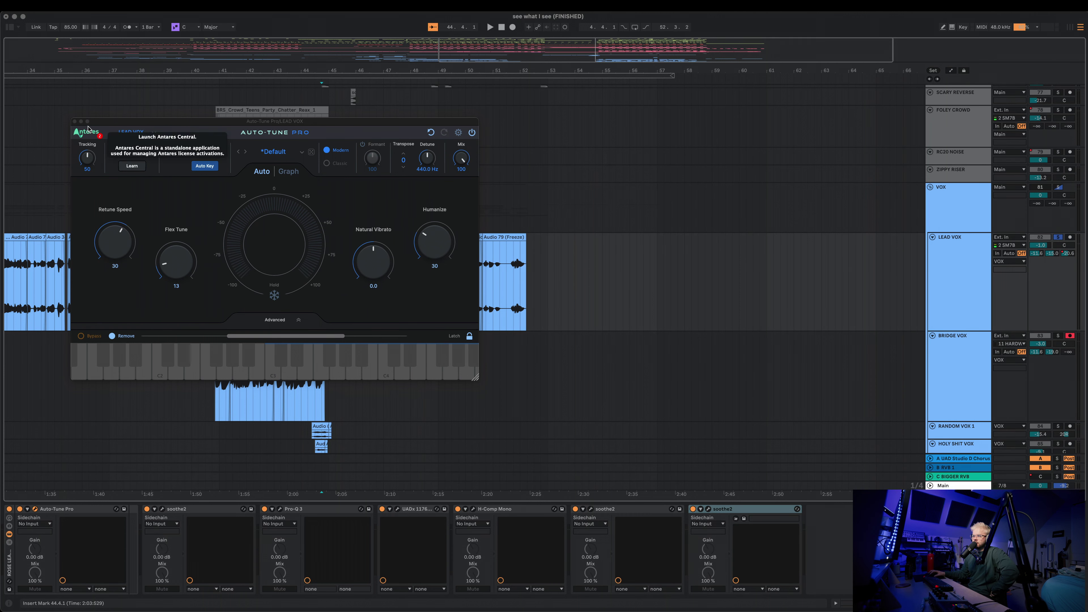
left_click(73, 123)
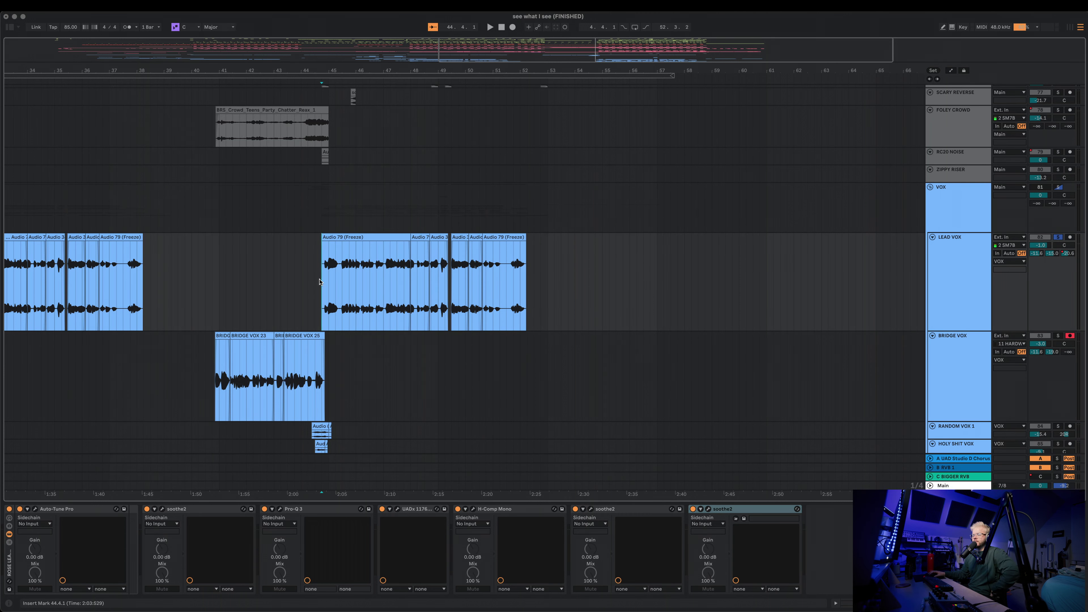
- Review the first soothe2 and the Pro-Q 3 equalizer on the LEAD VOX track
left_click(163, 510)
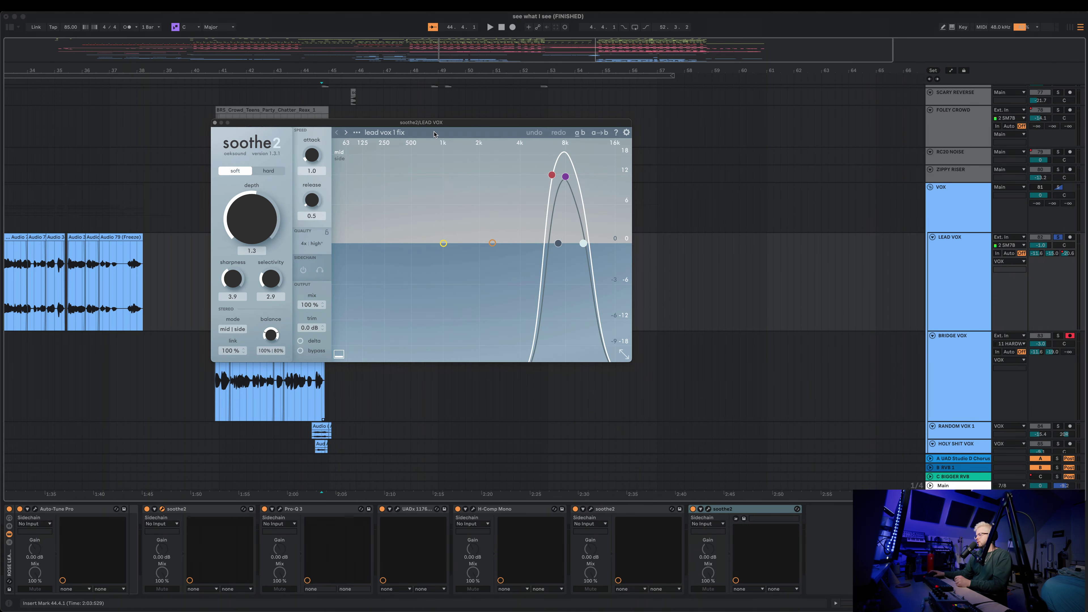
left_click_drag(432, 123, 372, 131)
left_click(280, 509)
left_click_drag(234, 107, 383, 119)
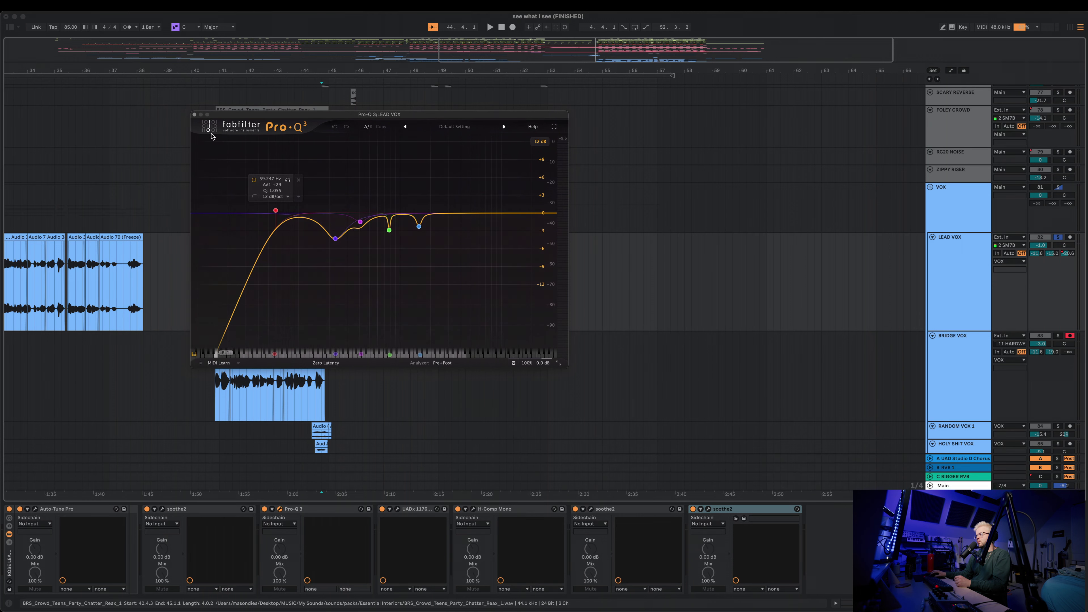
- Review the 1176AE and H-Comp Mono compressors on the LEAD VOX track and close their windows
left_click_drag(357, 341, 443, 139)
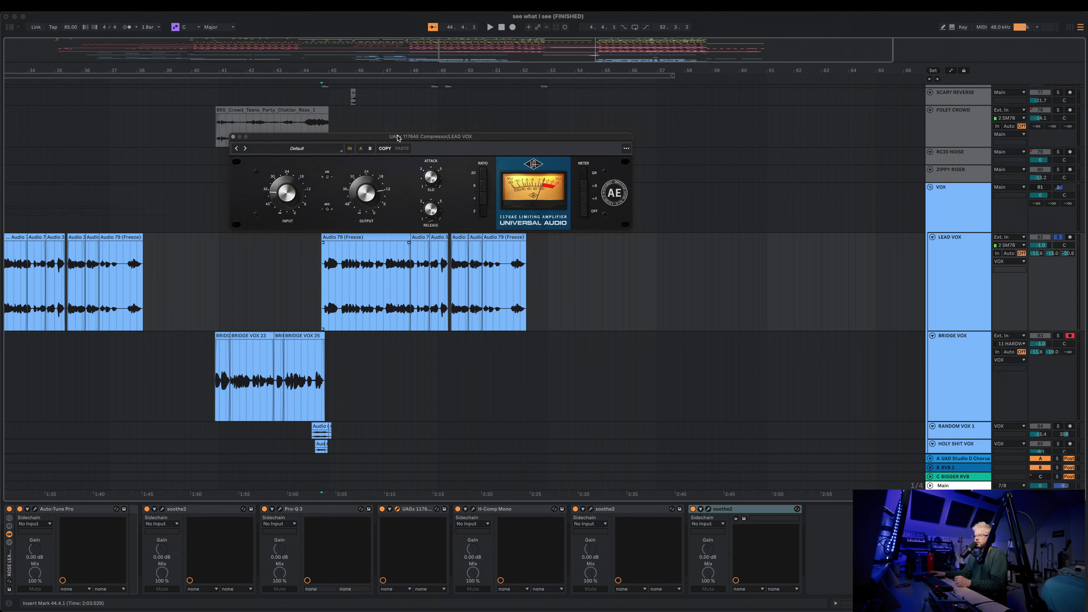
left_click_drag(397, 137, 401, 141)
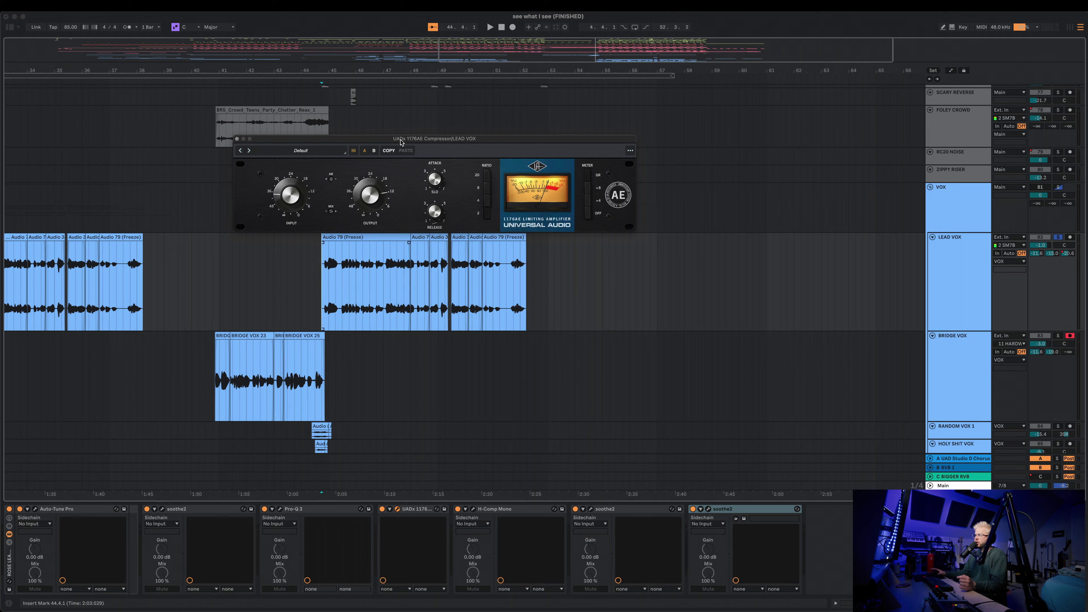
left_click(237, 140)
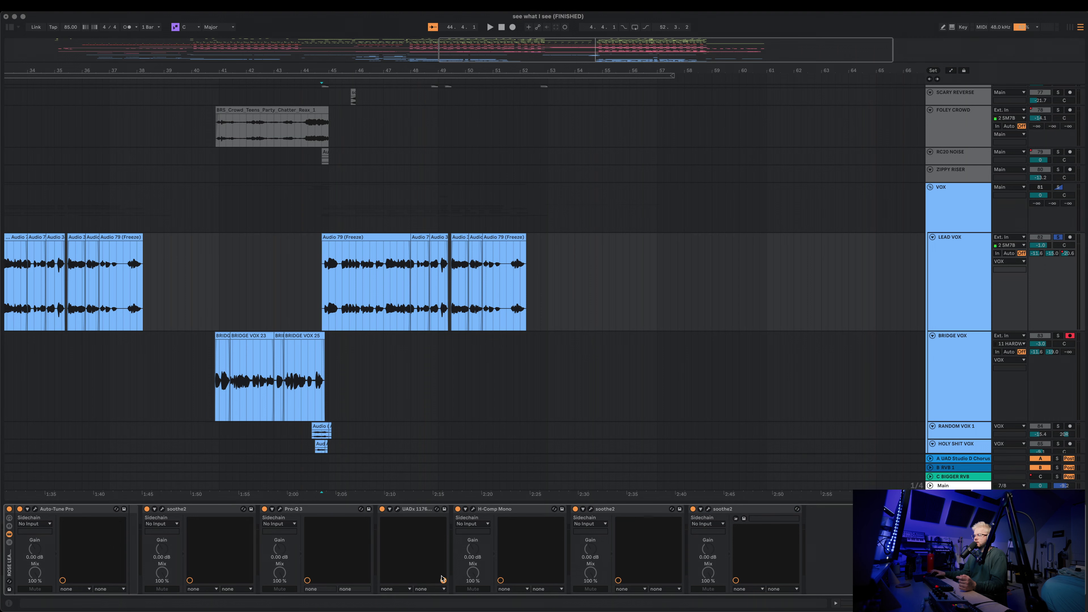
left_click(474, 509)
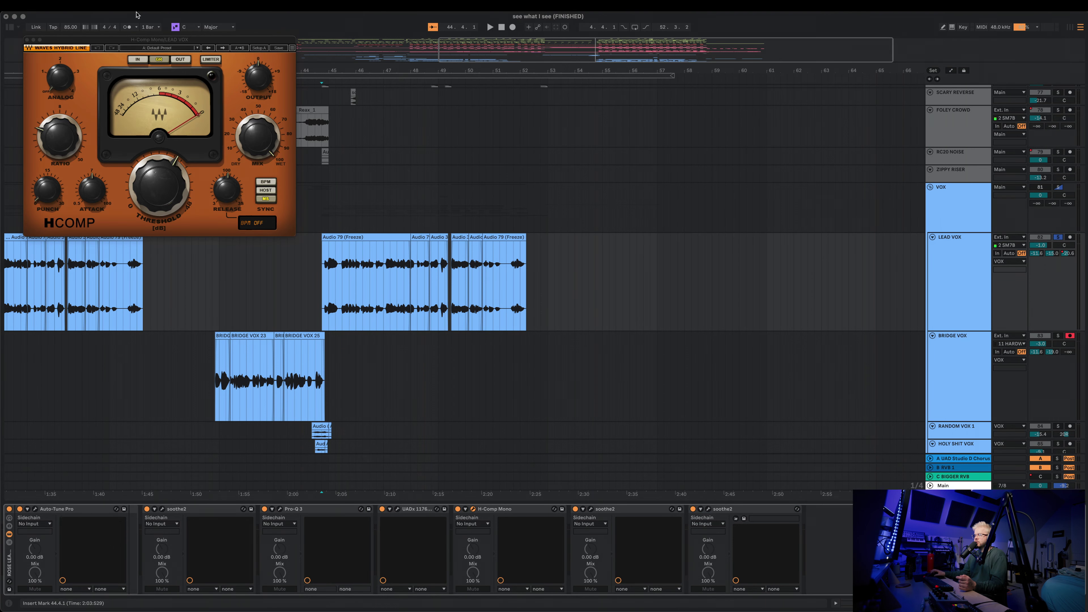
left_click_drag(162, 48, 454, 167)
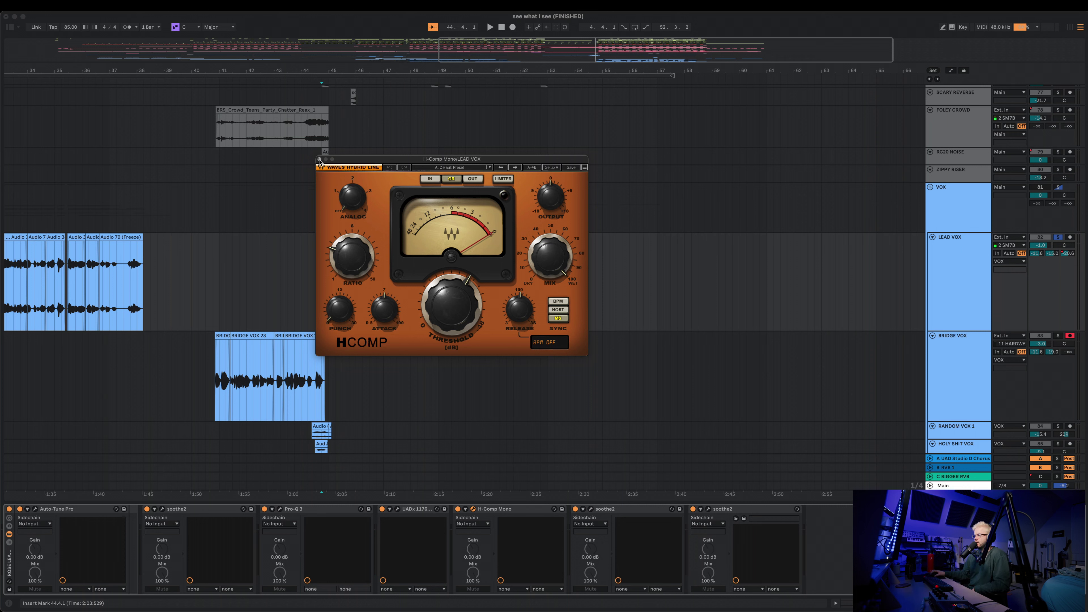
left_click(319, 159)
- Review the last two soothe2 devices on the LEAD VOX track and close their windows
left_click(590, 509)
left_click(708, 509)
left_click(420, 368)
left_click(420, 124)
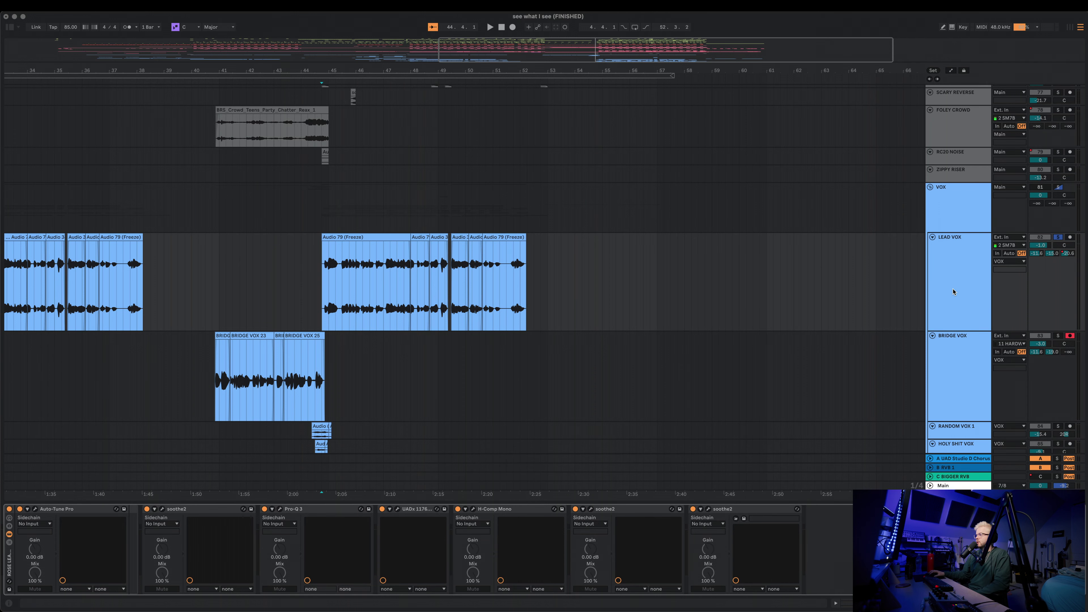
- Place the insert marker at 44.4.1, activate the VOX group and play the soloed LEAD VOX
left_click(321, 287)
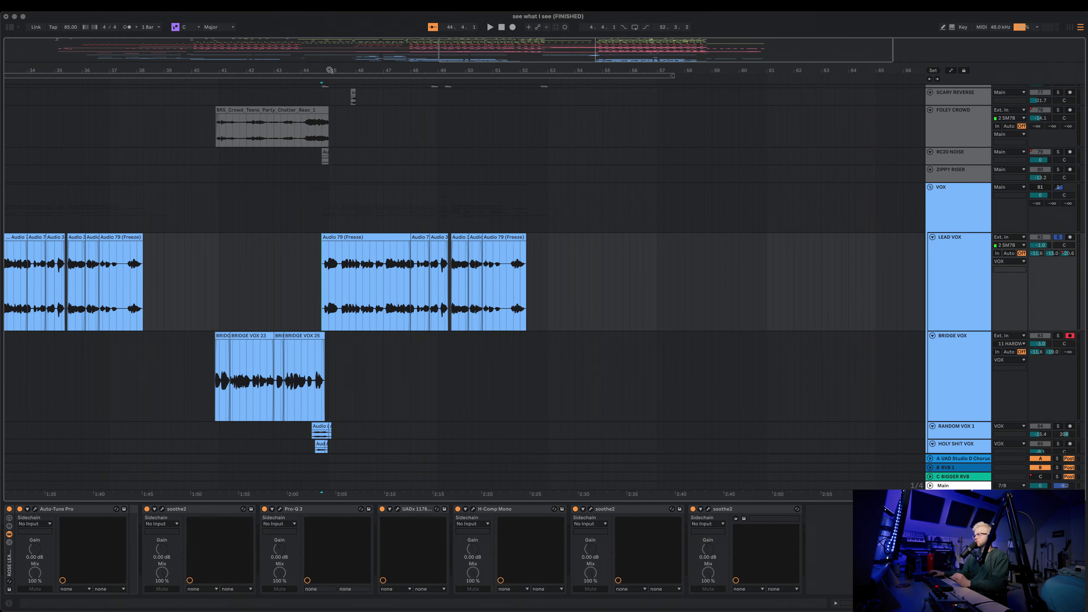
mouse_move(329, 69)
left_mouse_down()
mouse_move(329, 79)
mouse_move(329, 41)
mouse_move(332, 72)
left_mouse_up()
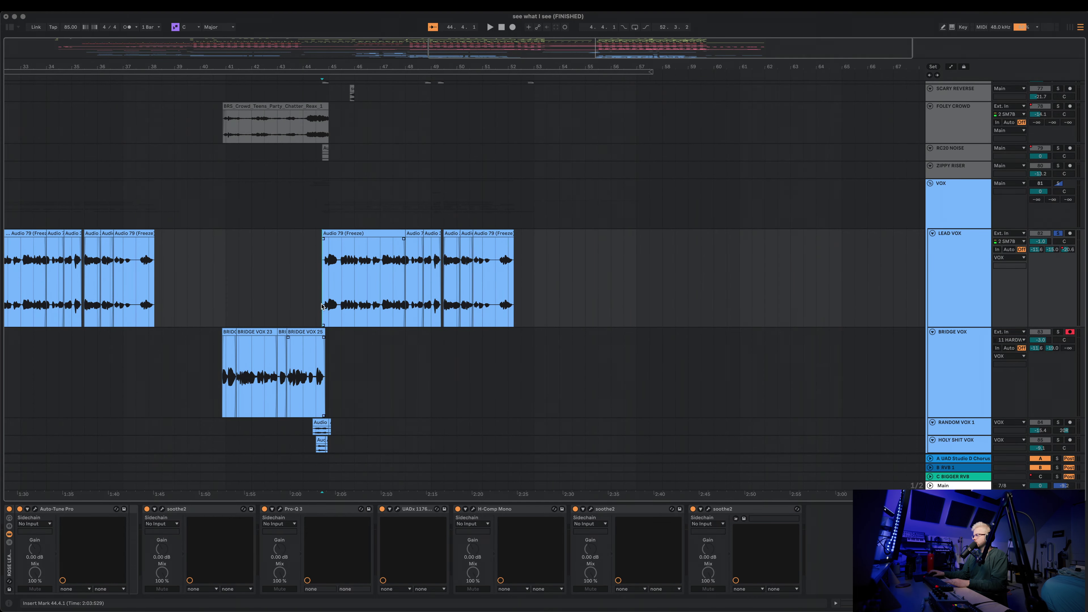
scroll(918, 235, "up", 15)
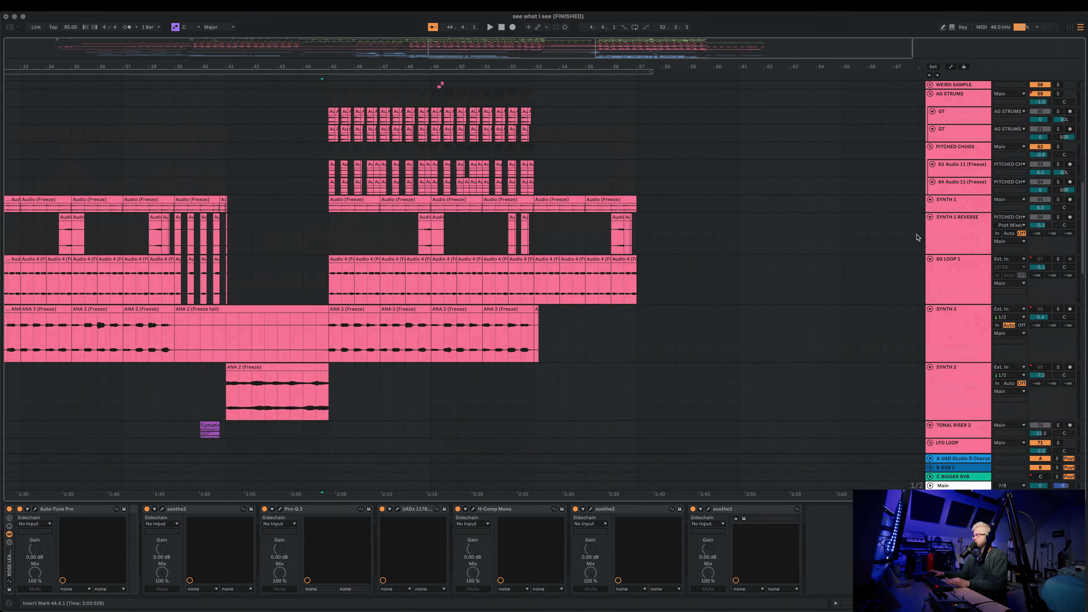
scroll(936, 272, "down", 16)
left_click(1039, 144)
key("space")
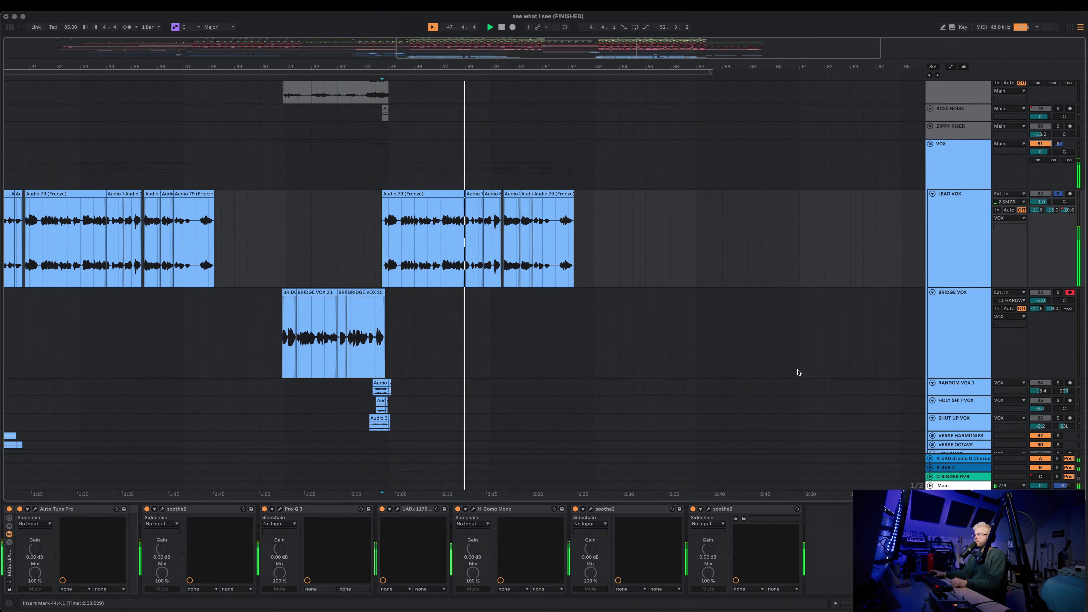
- Check the last two soothe2 devices reacting to the LEAD VOX playback and close both windows
scroll(741, 362, "down", 2)
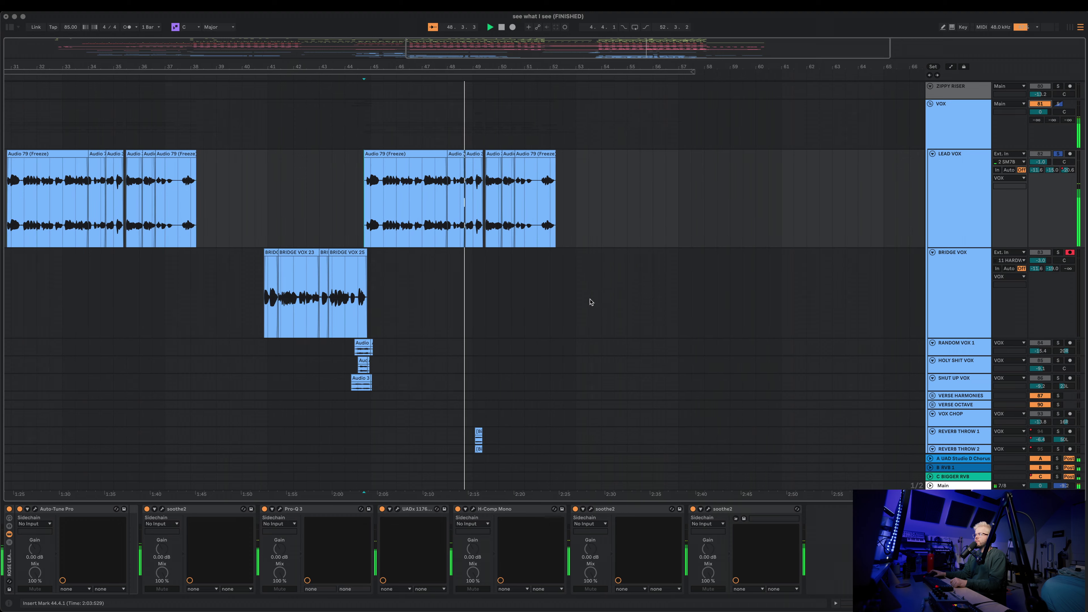
left_click(590, 509)
left_click(708, 509)
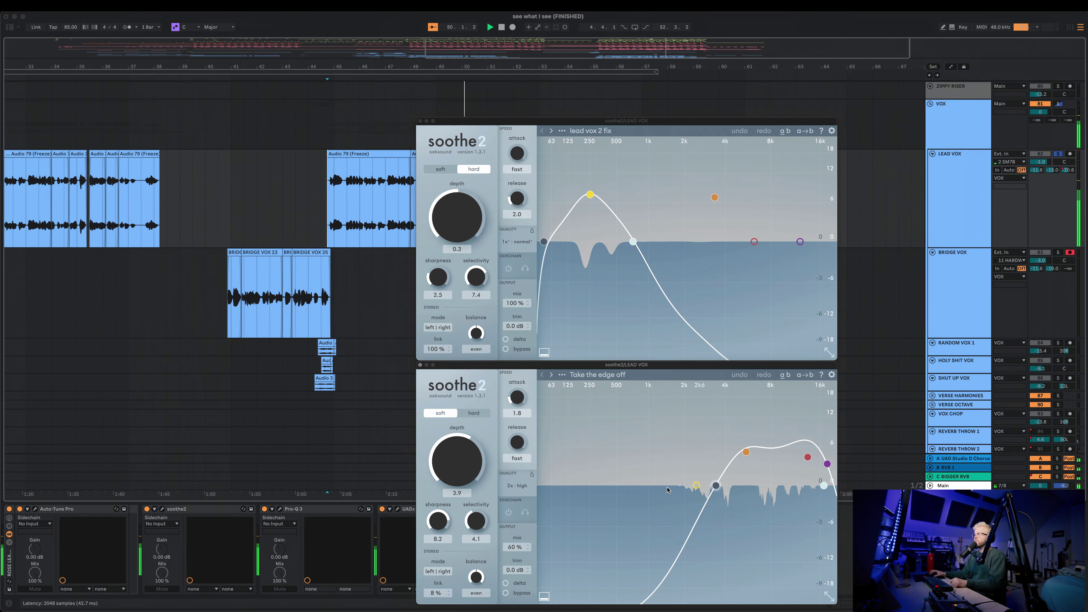
left_click(420, 365)
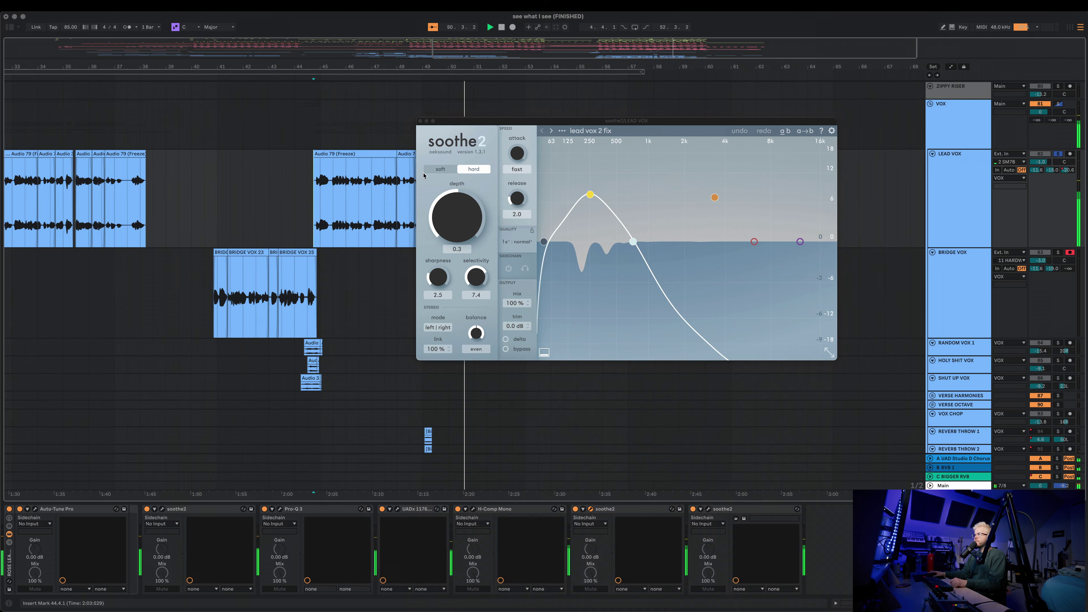
left_click(420, 121)
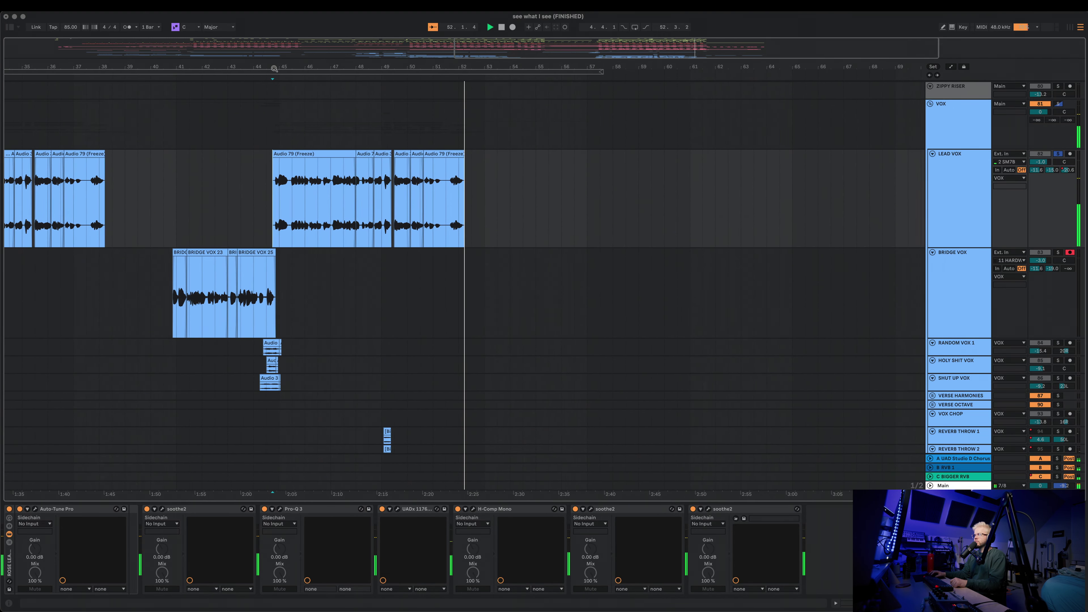
- Select and unfold the C BIGGER RVB return track to show its Valhalla reverb device
left_click_drag(275, 69, 275, 99)
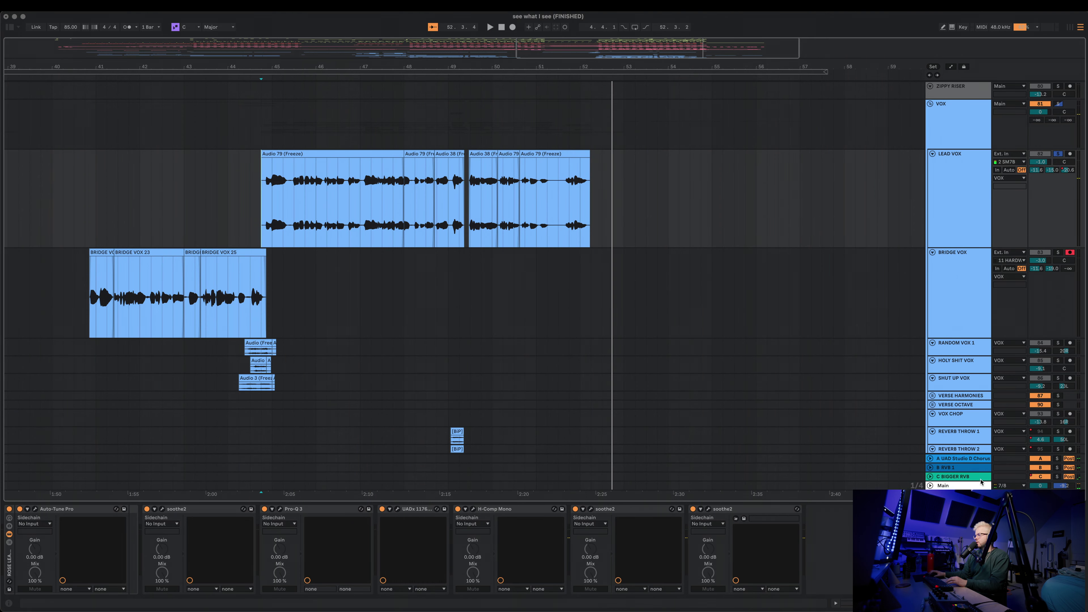
left_click(981, 480)
left_click(931, 476)
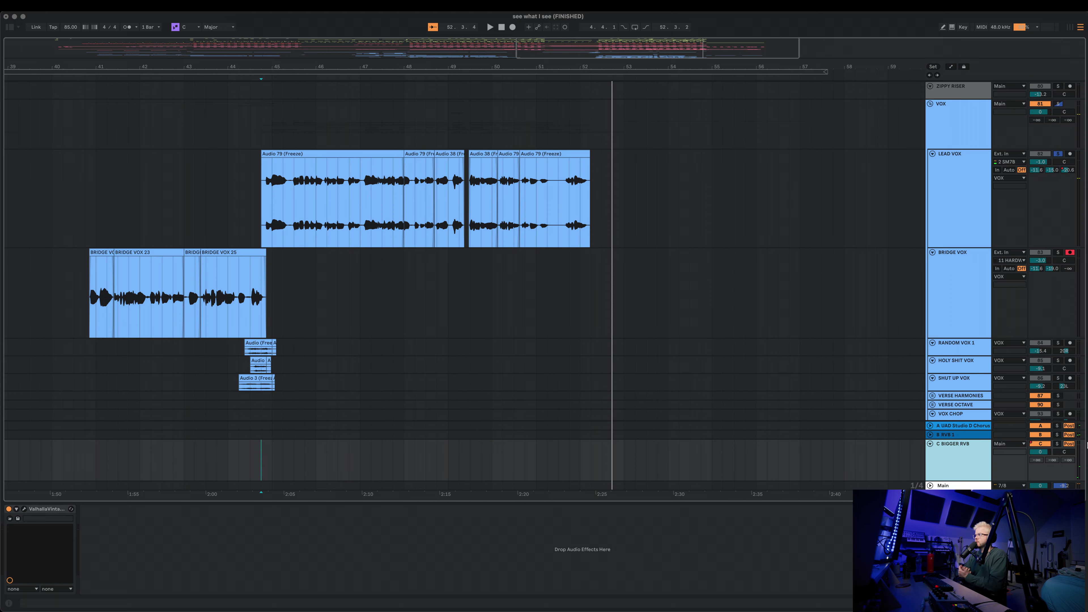
- Solo the unfolded DOUBLES vocal group and play it from 45.1.1
scroll(867, 336, "up", 3)
scroll(867, 300, "down", 10)
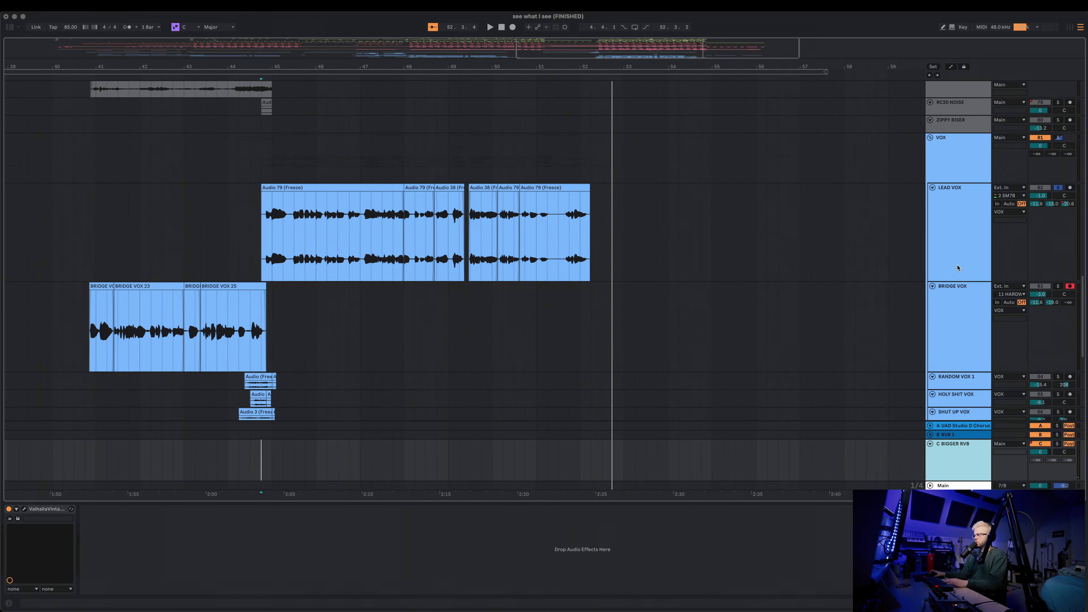
scroll(939, 312, "up", 2)
scroll(939, 311, "down", 5)
scroll(444, 245, "up", 4)
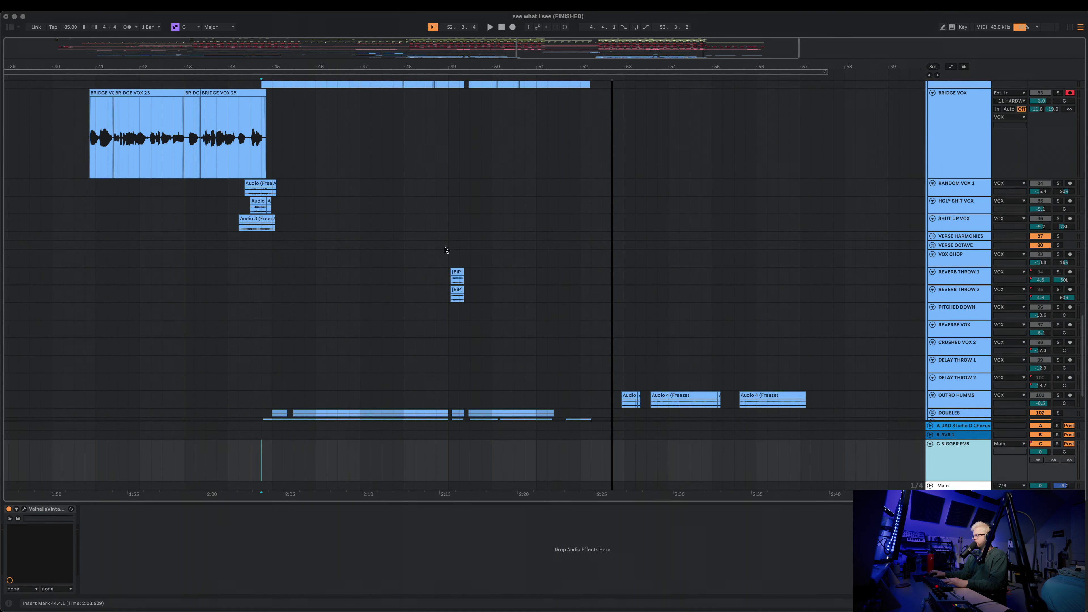
scroll(626, 311, "down", 4)
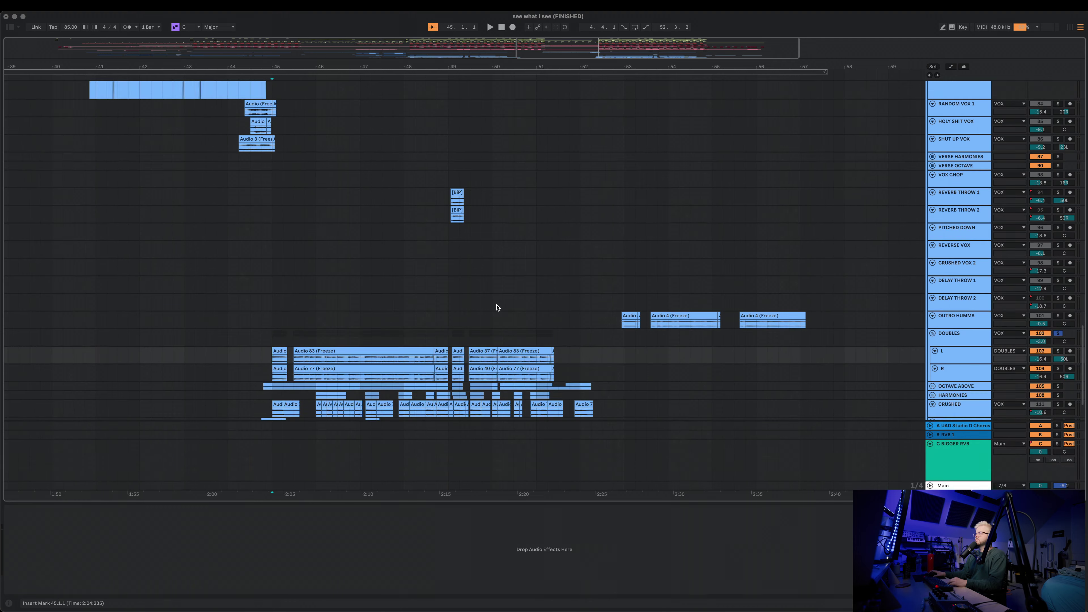
scroll(498, 308, "down", 3)
key("space")
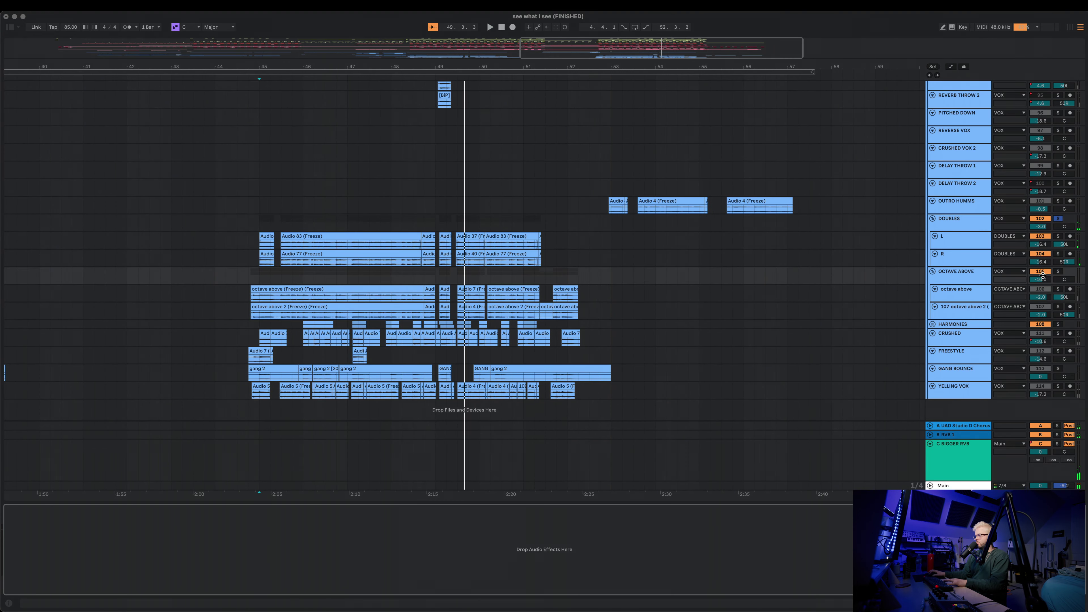
- Add the OCTAVE ABOVE and HARMONIES groups to the solo, unfolding HARMONIES, and audition them with the insert marker at 45.4.1
left_click(1058, 272)
key("space")
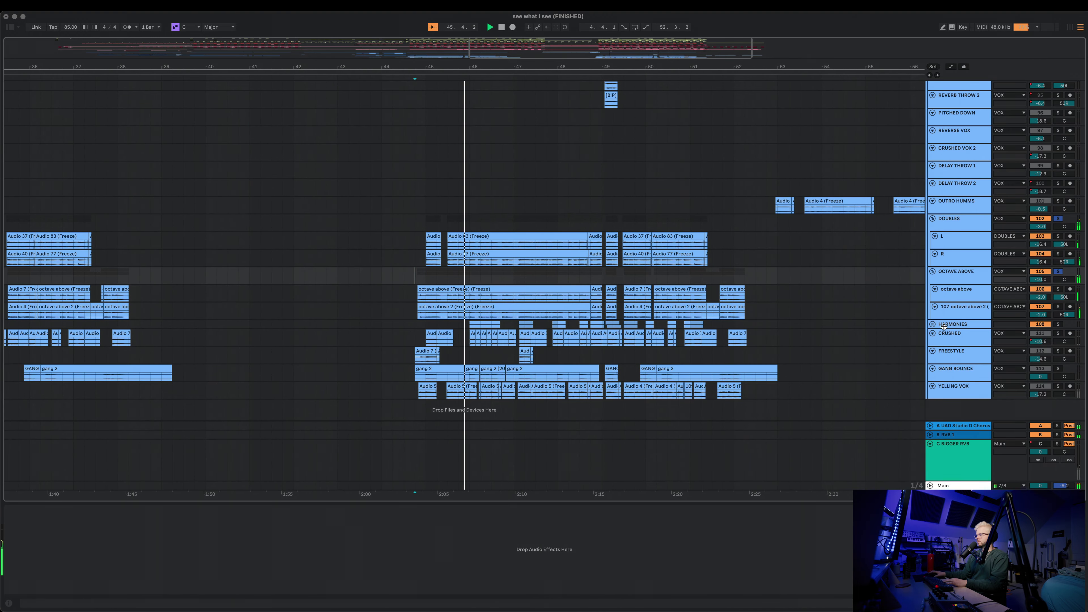
left_click(933, 325)
scroll(705, 364, "down", 3)
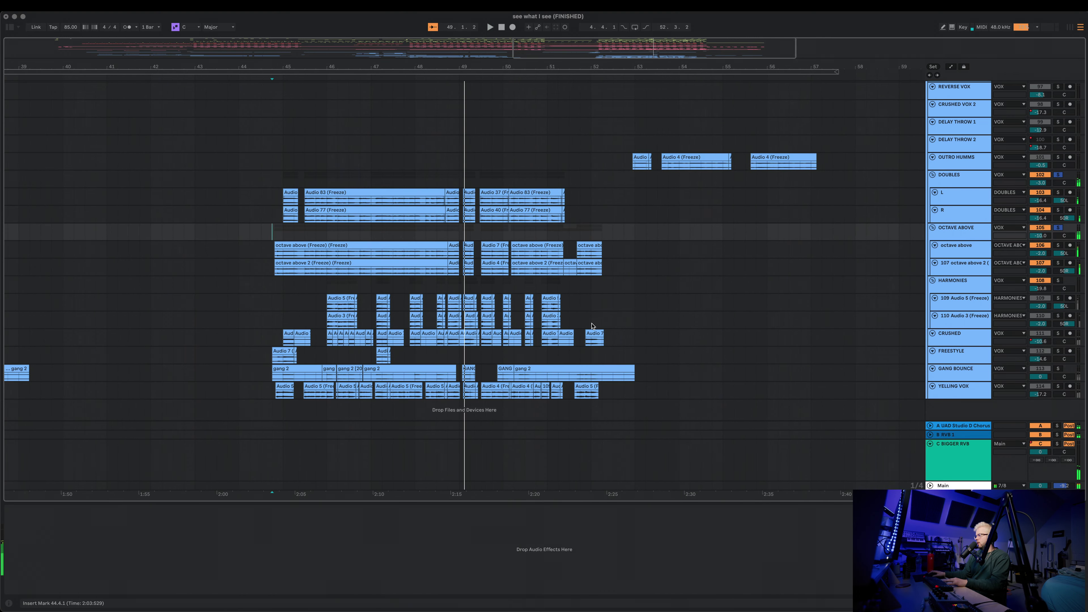
left_click(1058, 281)
left_click(316, 303)
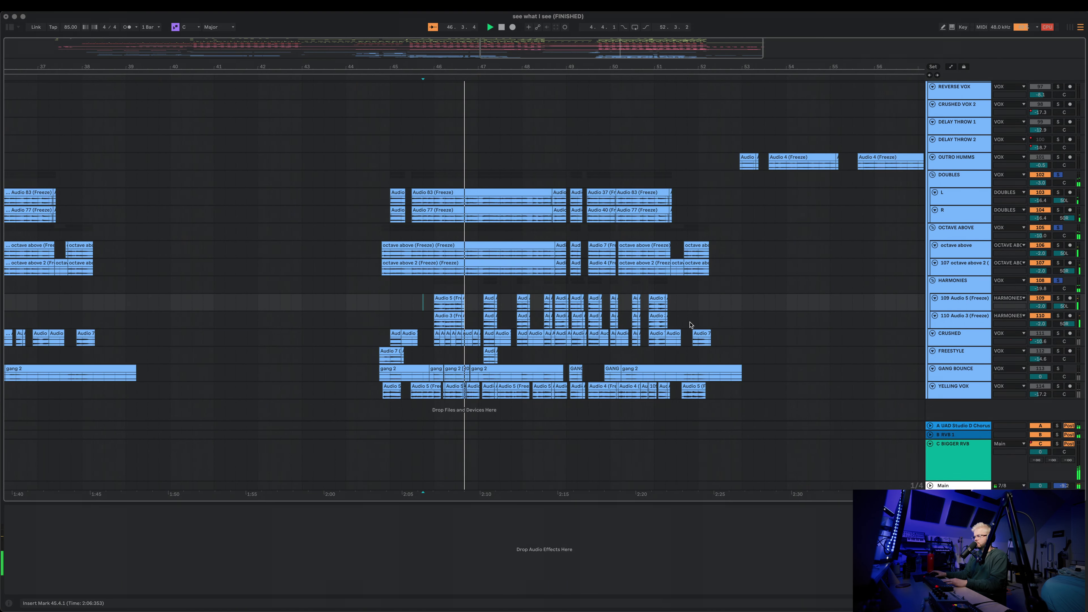
key("space")
- Place the insert marker at 45.1.1 at the start of the CRUSHED clips and add that track to the solo
left_click(958, 333)
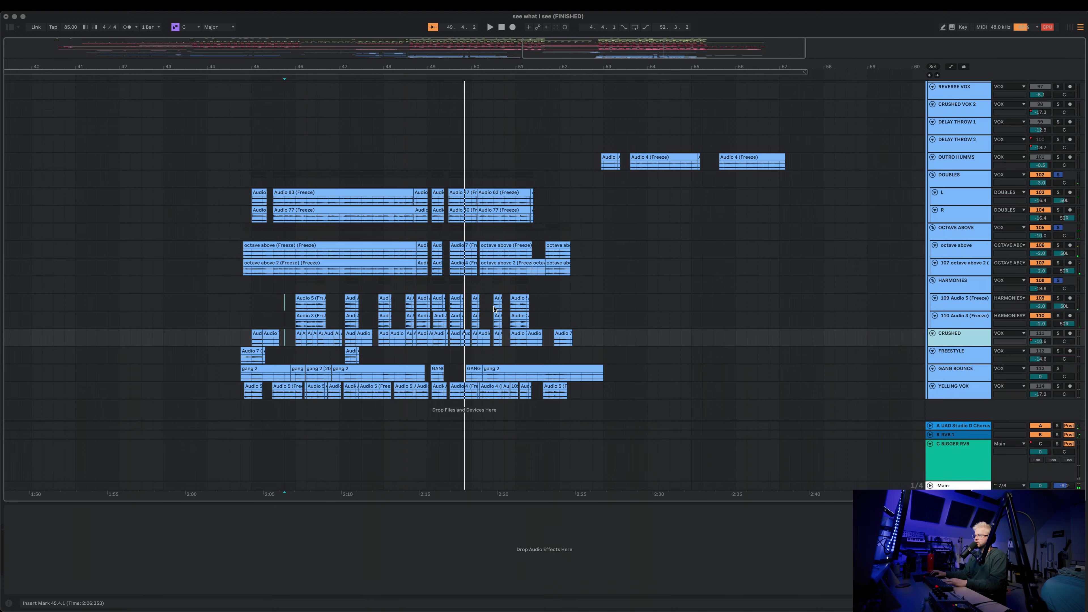
scroll(656, 182, "down", 5)
scroll(658, 182, "up", 4)
double_click(964, 338)
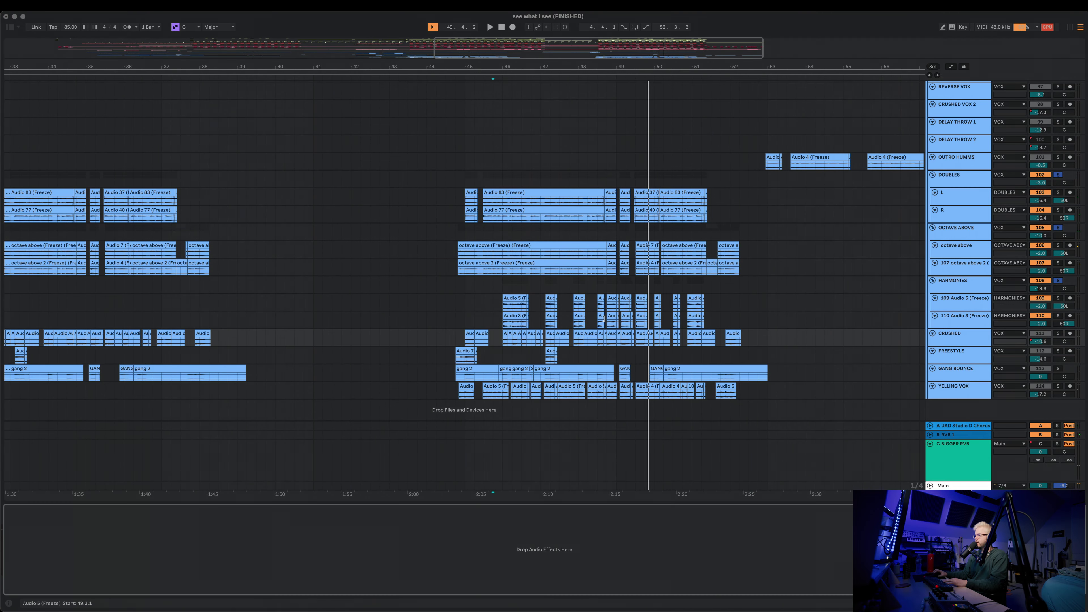
left_click(465, 343)
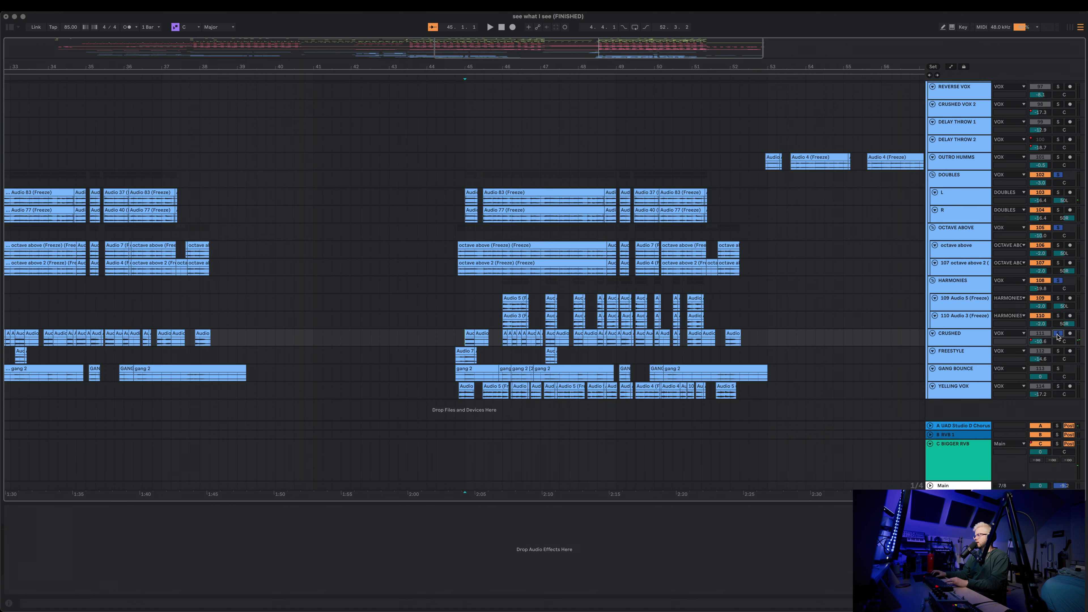
left_click_drag(462, 67, 459, 133)
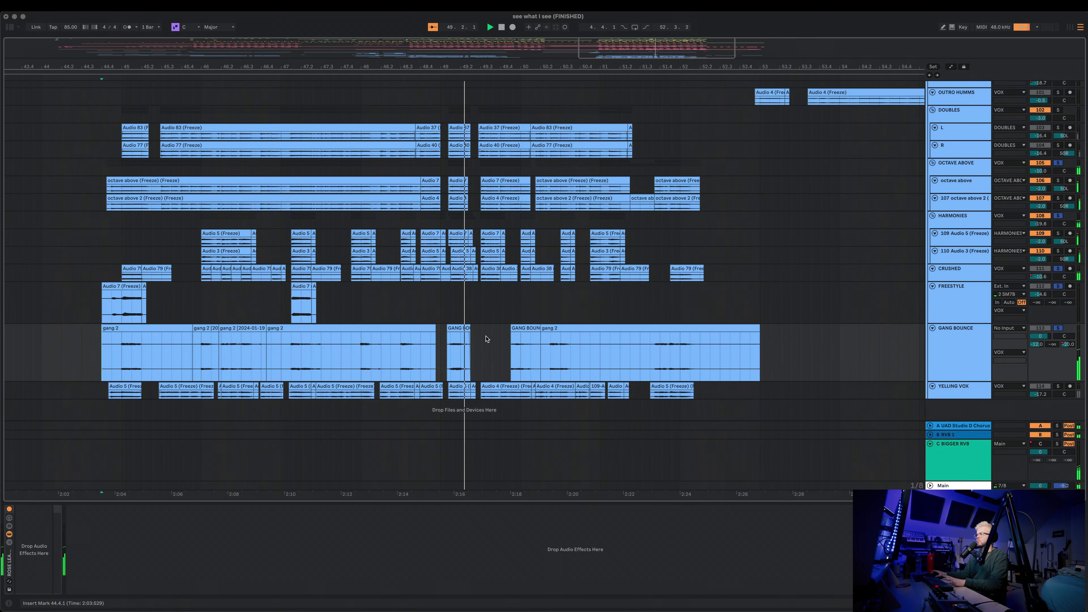
- Enlarge the YELLING VOX track and review its device chain from Melodyne through to ValhallaRoom
left_click(940, 394)
left_click_drag(942, 414, 943, 448)
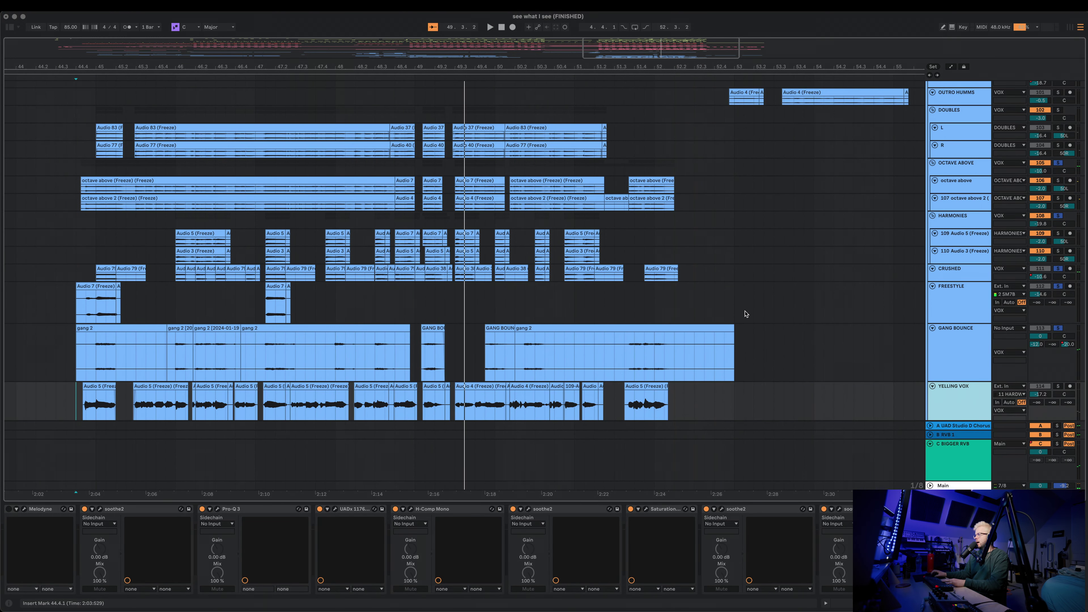
scroll(854, 355, "down", 2)
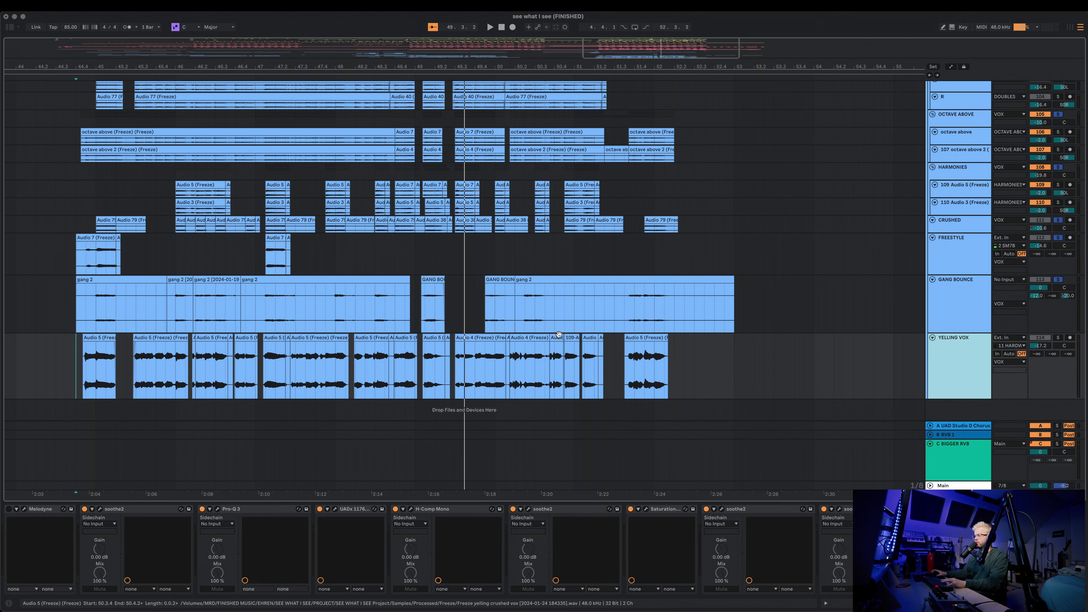
scroll(674, 538, "right", 5)
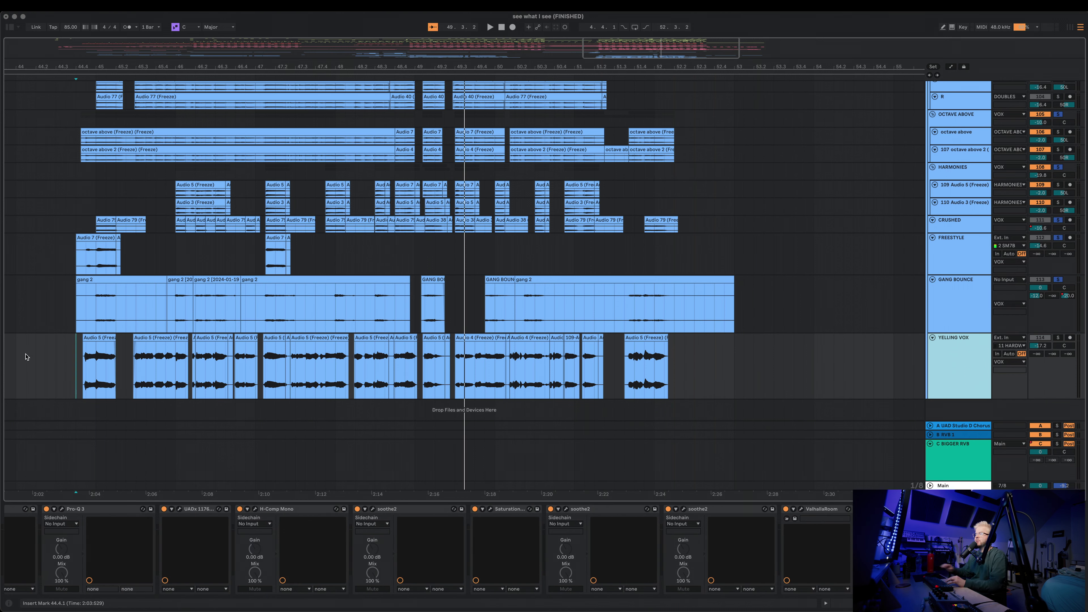
- Solo only the YELLING VOX track and play it from 44.4.1
key("space")
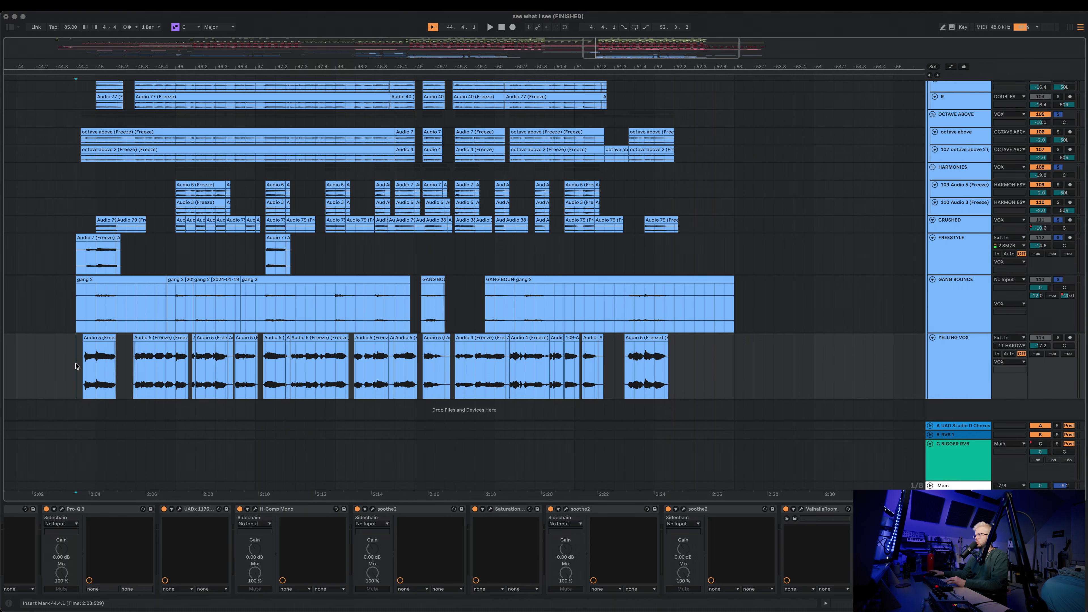
scroll(736, 267, "up", 5)
scroll(745, 283, "down", 5)
left_click(1057, 337)
key("space")
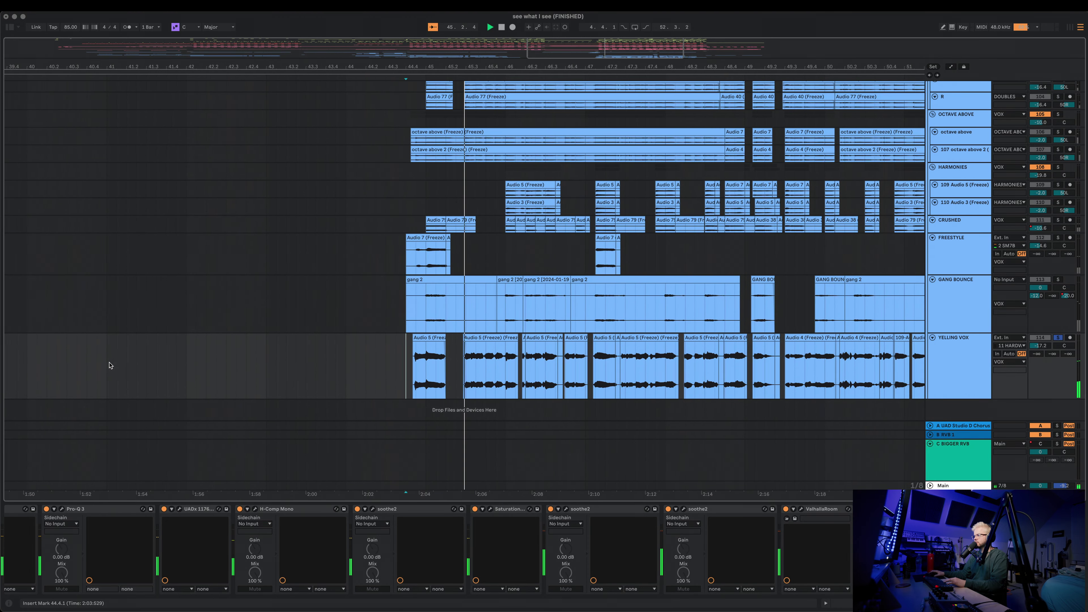
scroll(322, 362, "up", 1)
scroll(302, 356, "up", 4)
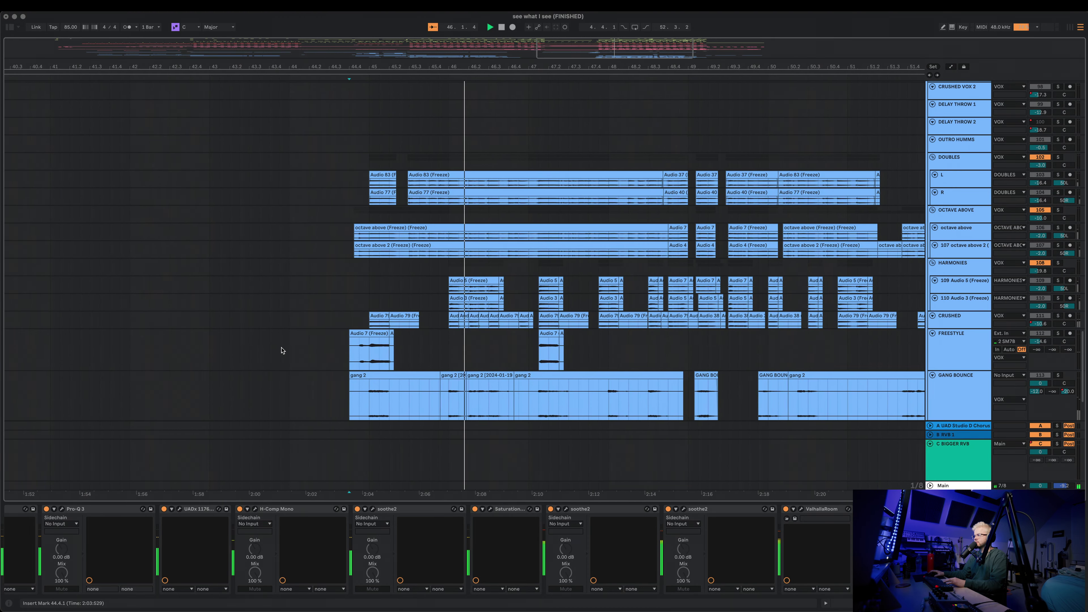
scroll(275, 346, "down", 4)
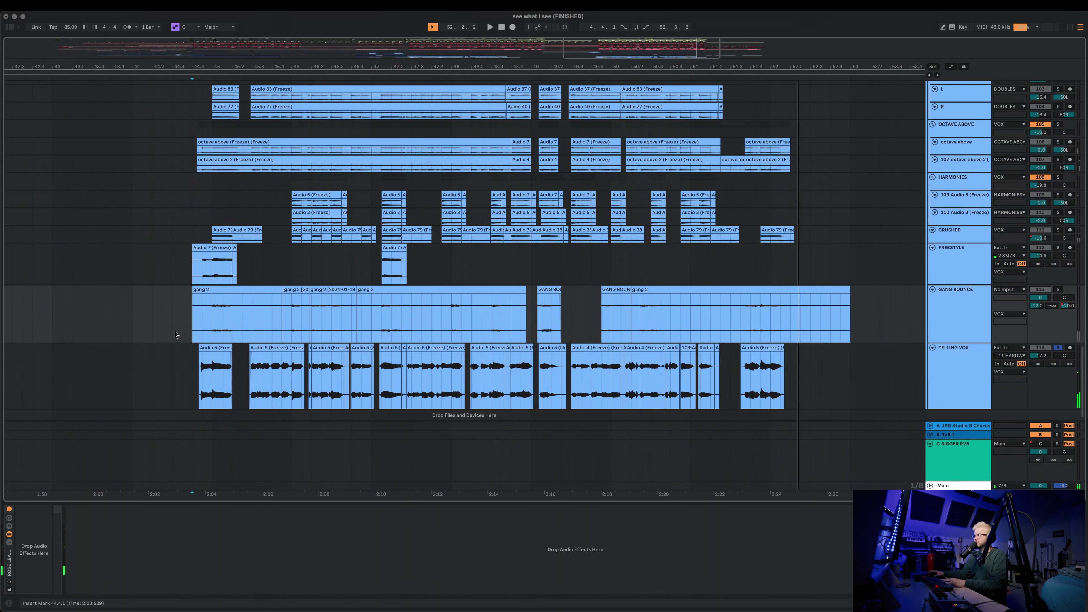
- Play the section from 44.4.1 with all solos off and look over the vocal, synth and drum tracks
scroll(174, 334, "up", 20)
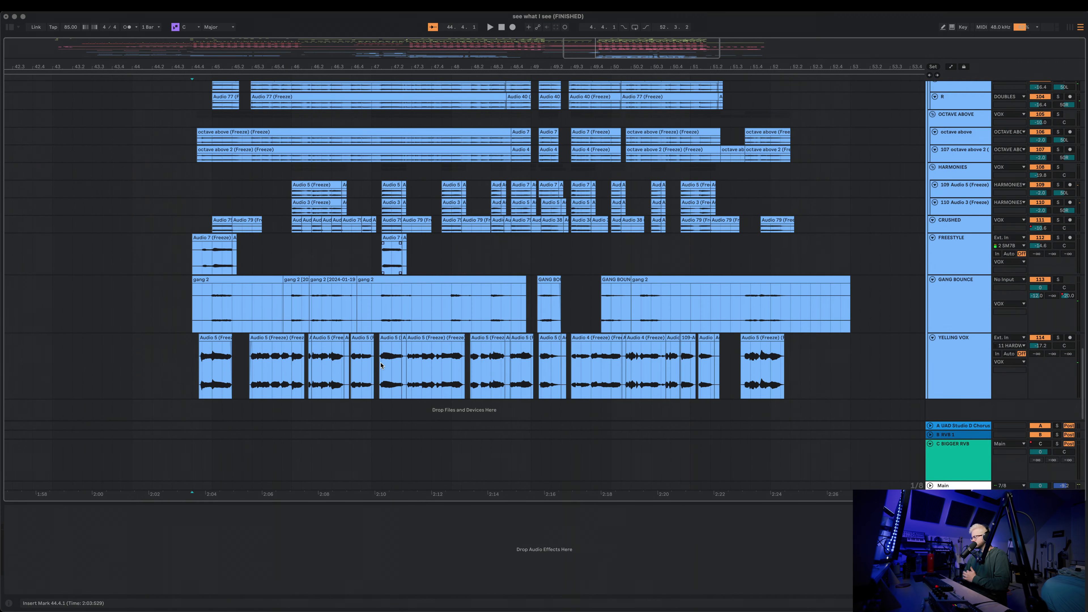
key("space")
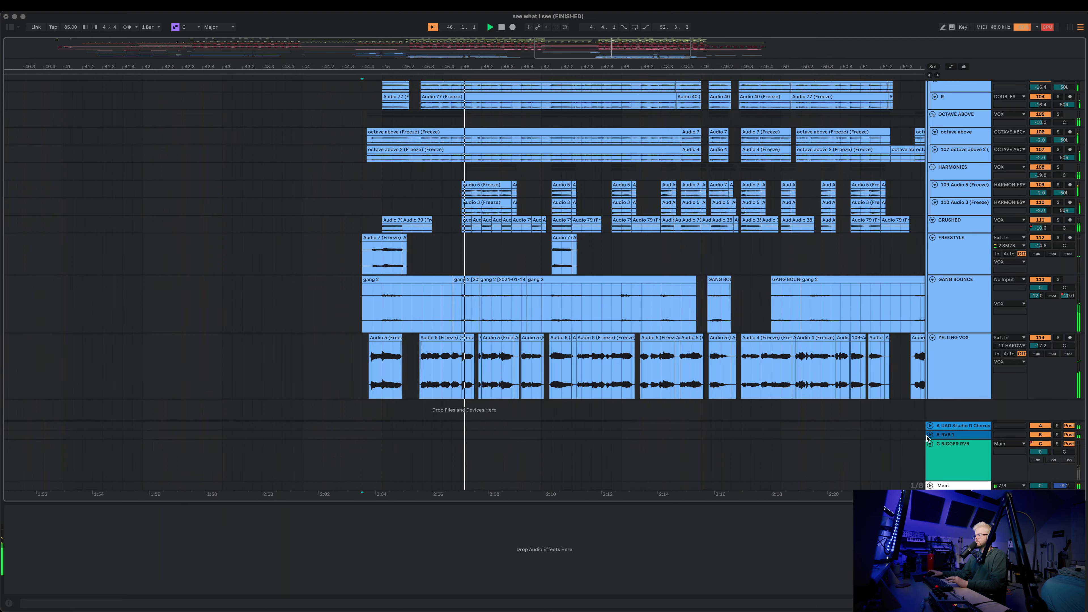
scroll(600, 343, "up", 10)
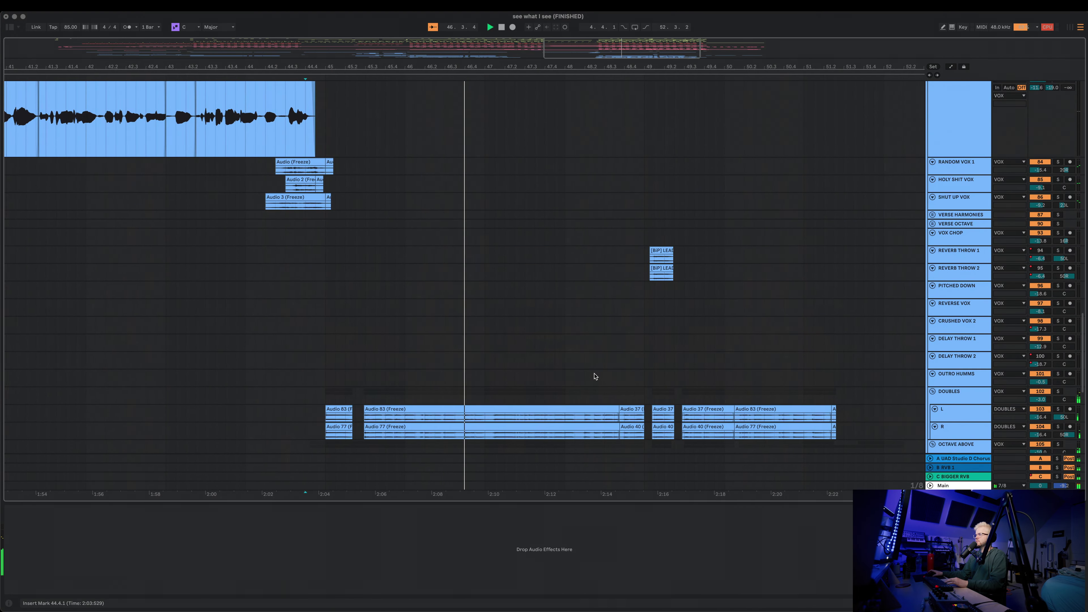
scroll(594, 376, "up", 5)
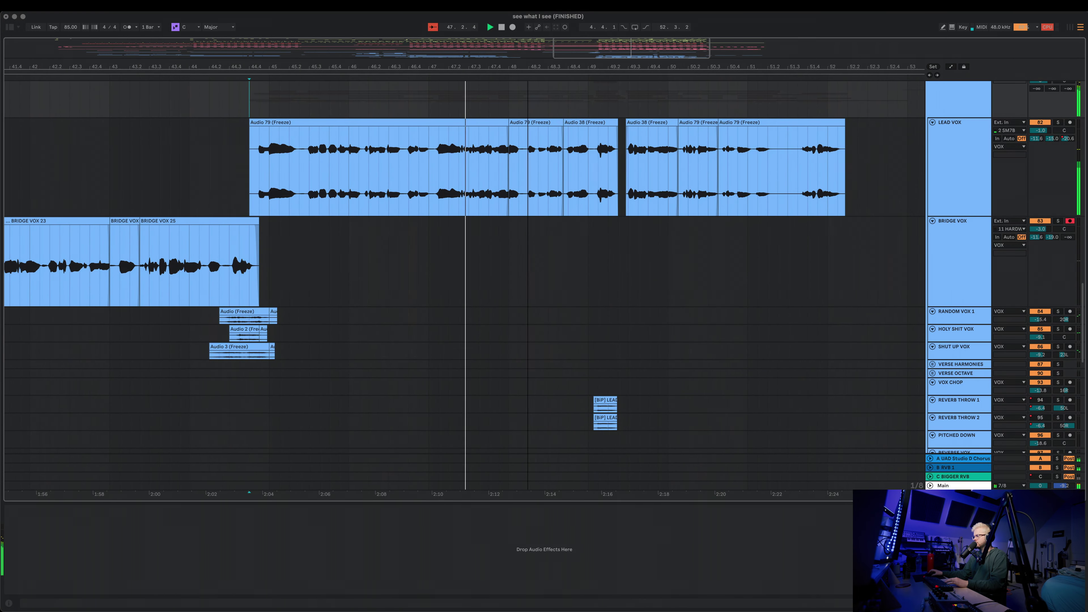
left_click_drag(528, 67, 528, 26)
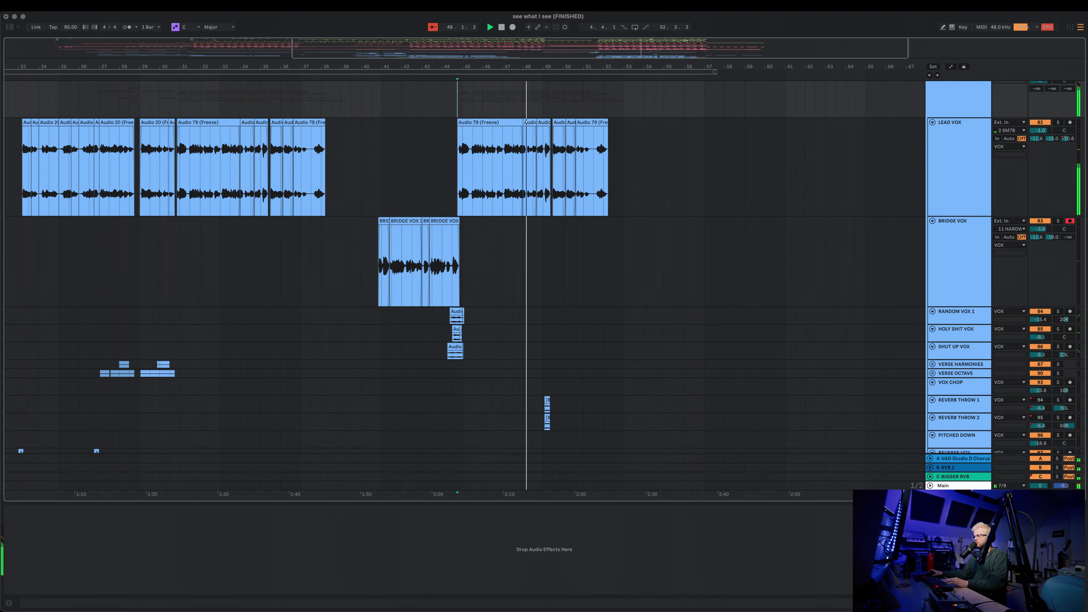
scroll(661, 360, "down", 15)
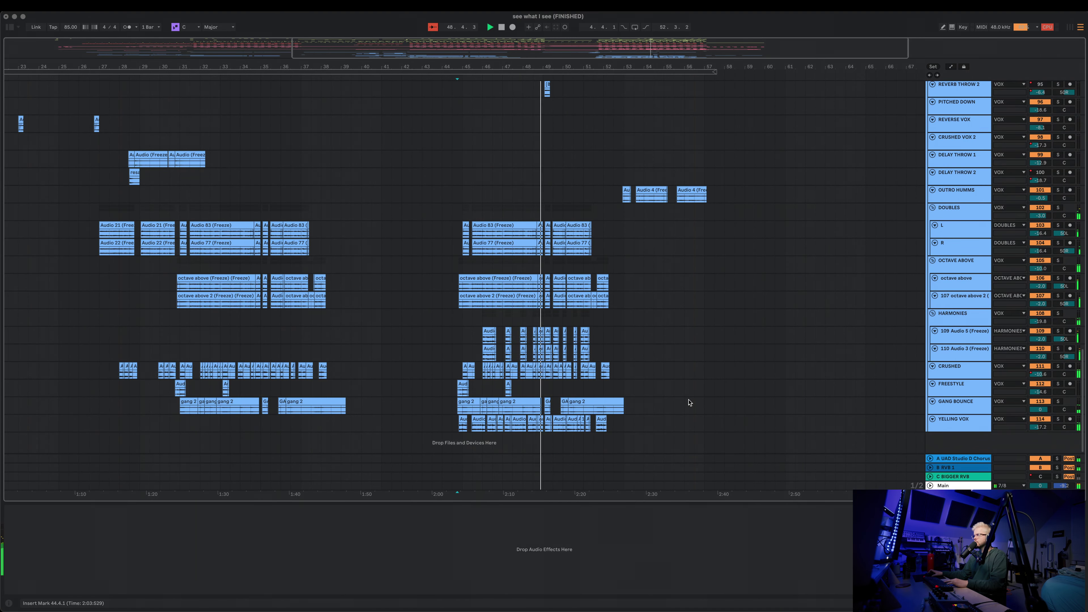
scroll(644, 389, "up", 15)
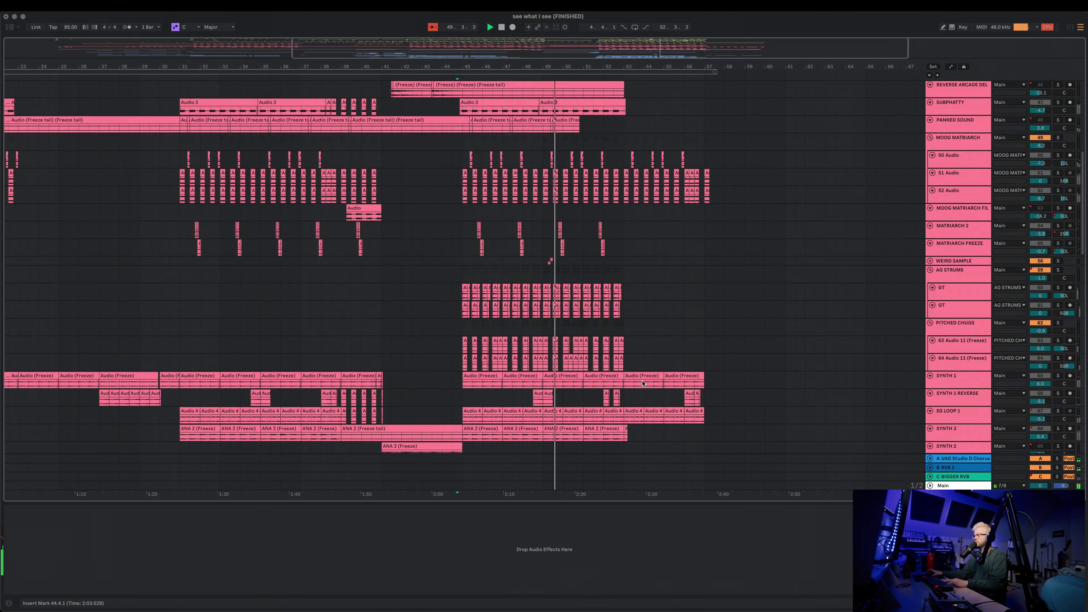
scroll(660, 388, "up", 10)
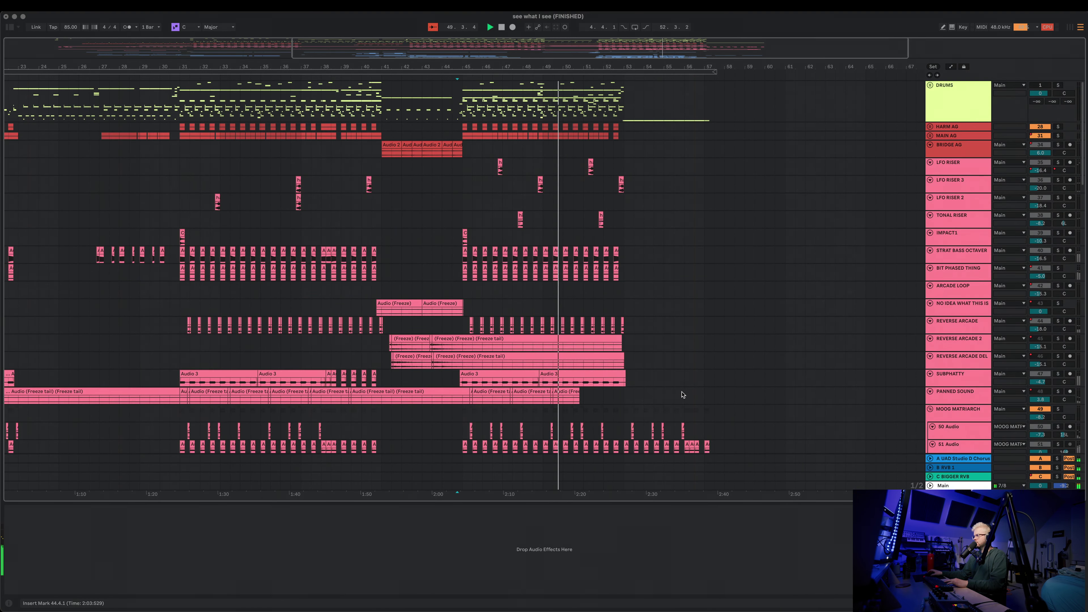
scroll(670, 365, "down", 20)
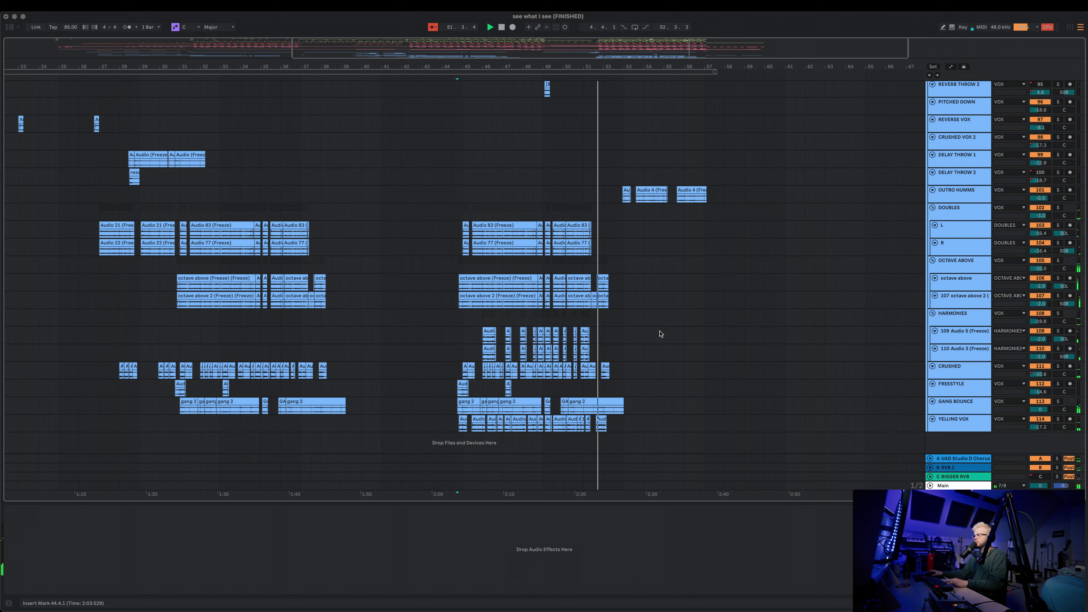
- Stop playback and place the insert marker at 44.2.1, at the start of the SHUT UP VOX clips
left_click(448, 284)
key("space")
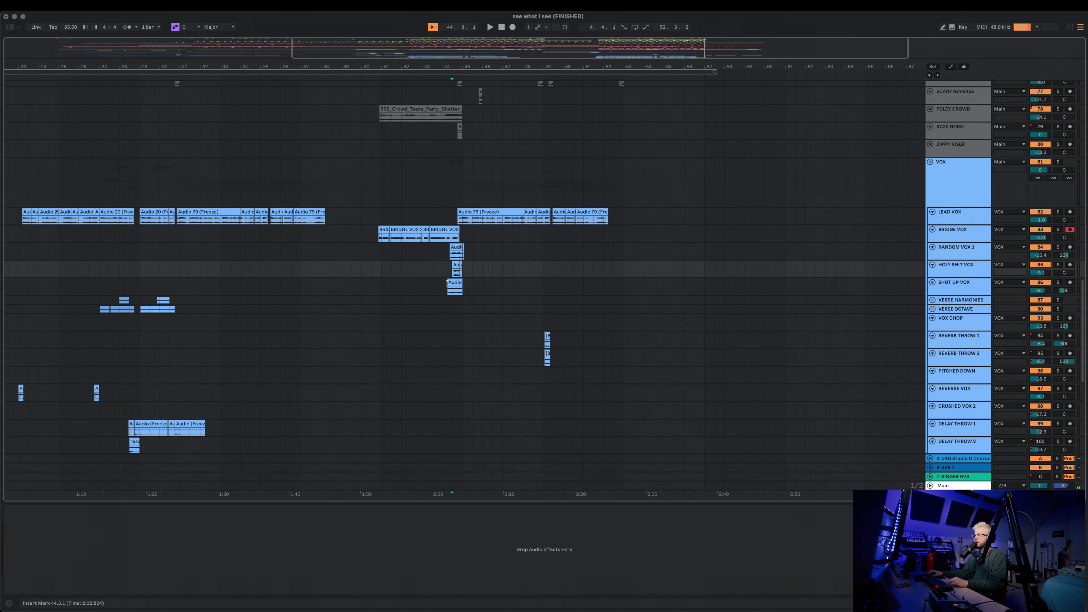
left_click_drag(422, 77, 431, 203)
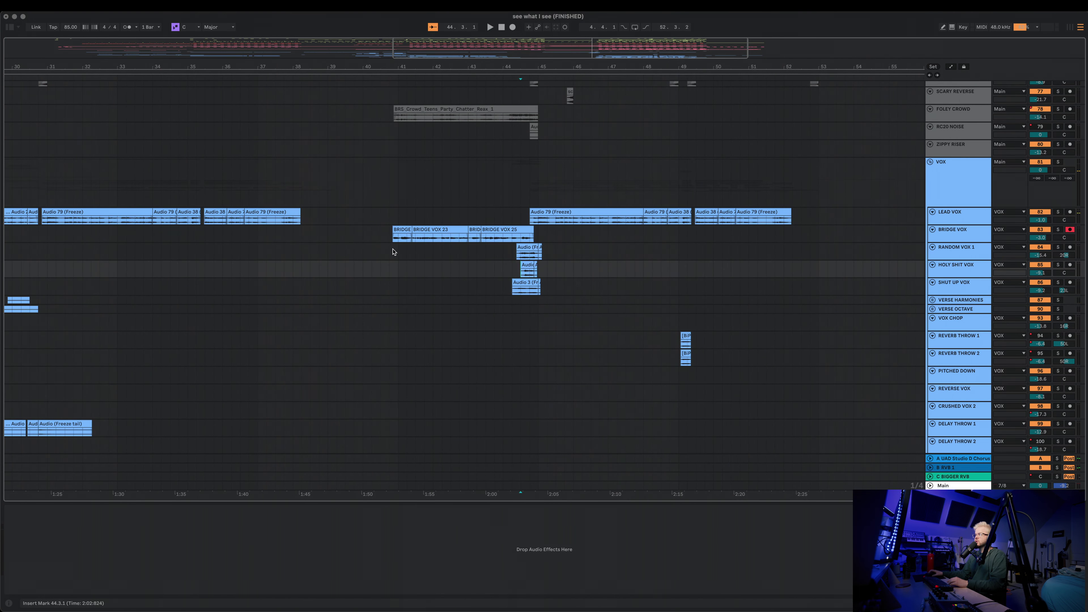
left_click(512, 252)
left_click_drag(526, 68, 532, 193)
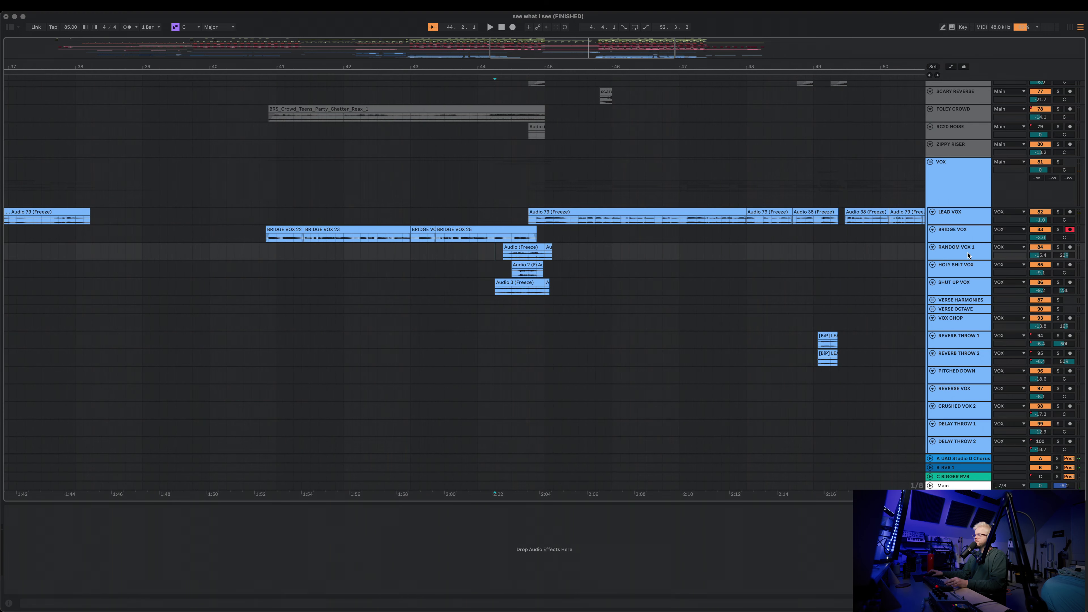
left_click(498, 274)
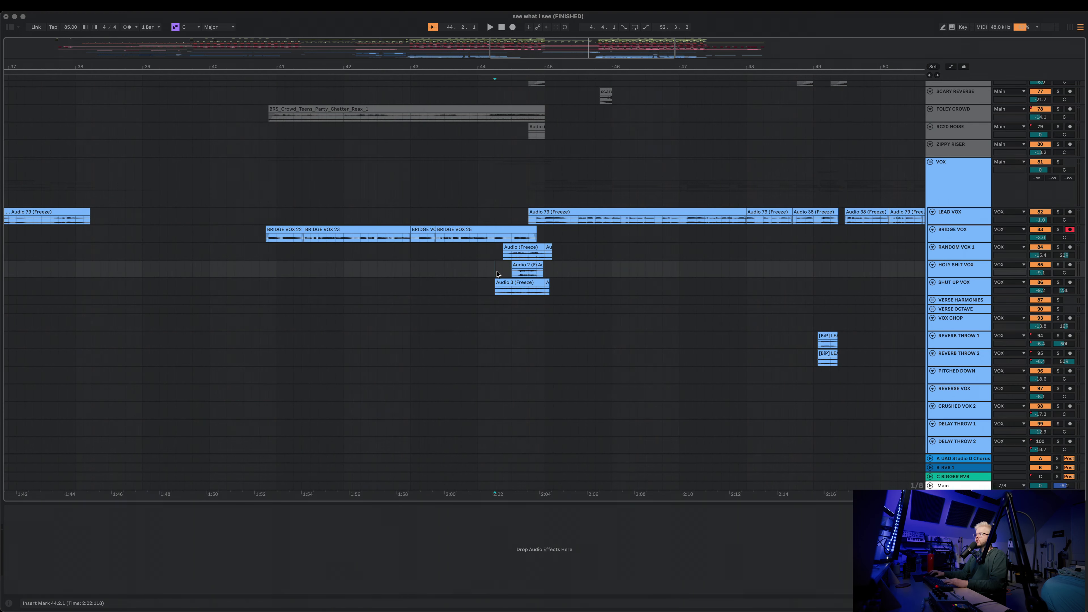
- Enlarge the BRIDGE VOX track, show its device chain and play the bridge from 40.4.3 while looking over the vocal tracks
left_click(266, 240)
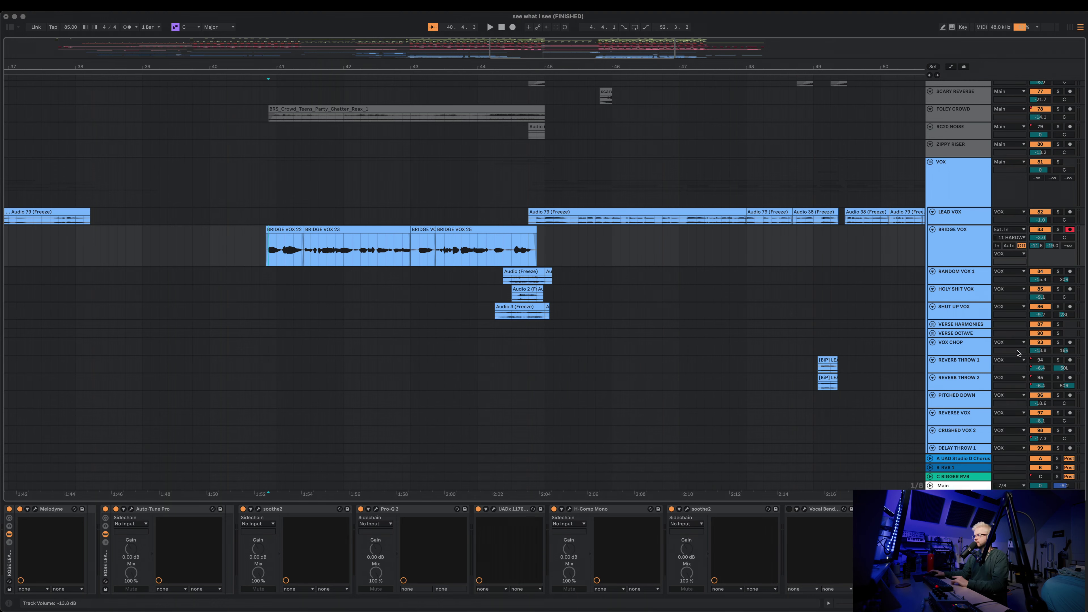
scroll(1018, 352, "up", 5)
key("space")
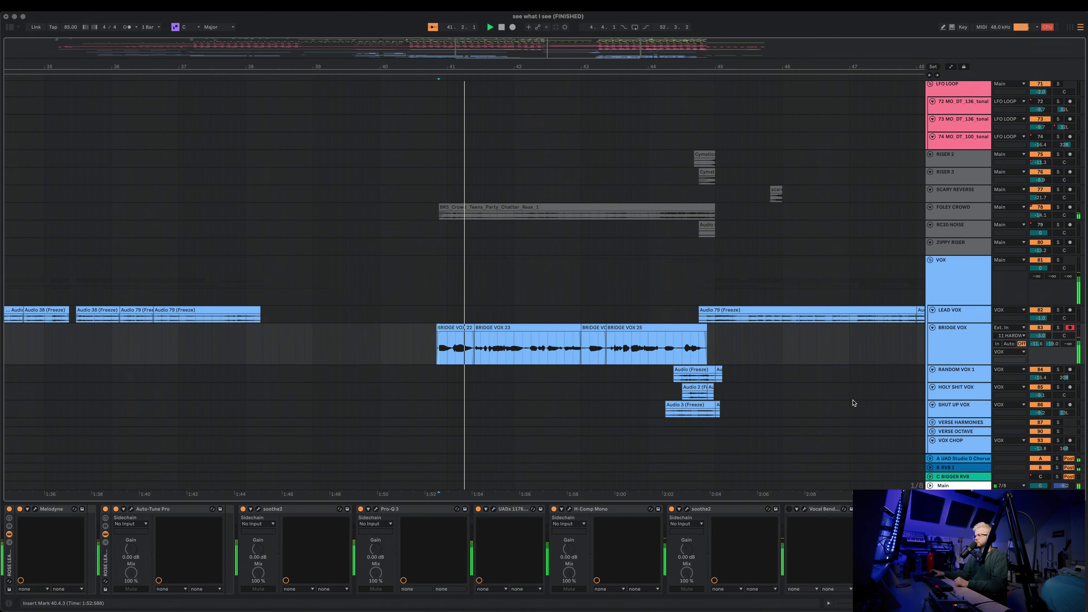
scroll(852, 403, "down", 8)
scroll(838, 445, "up", 3)
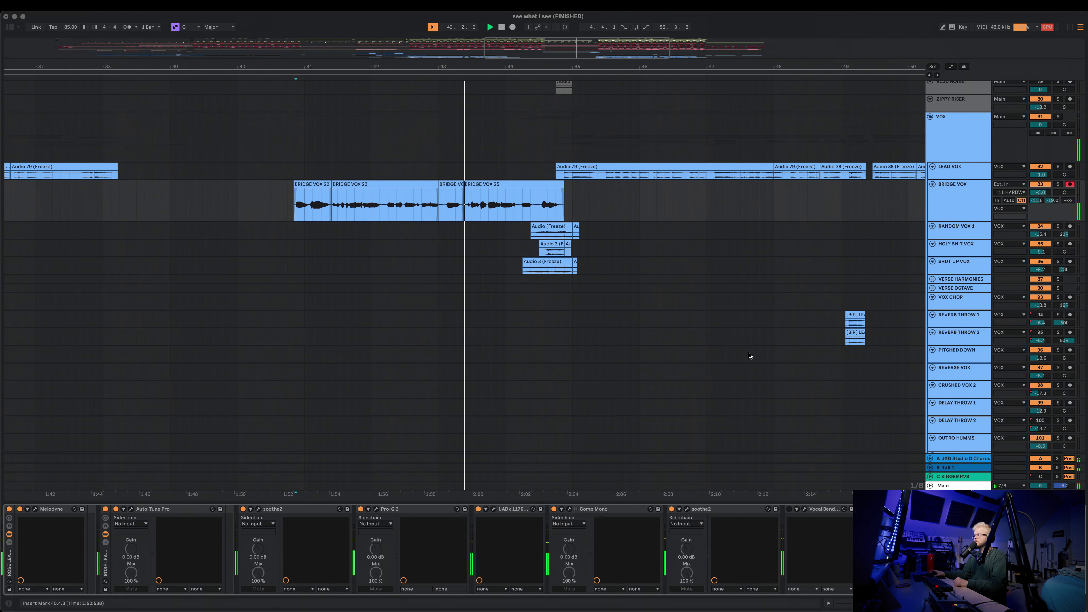
scroll(748, 364, "down", 2)
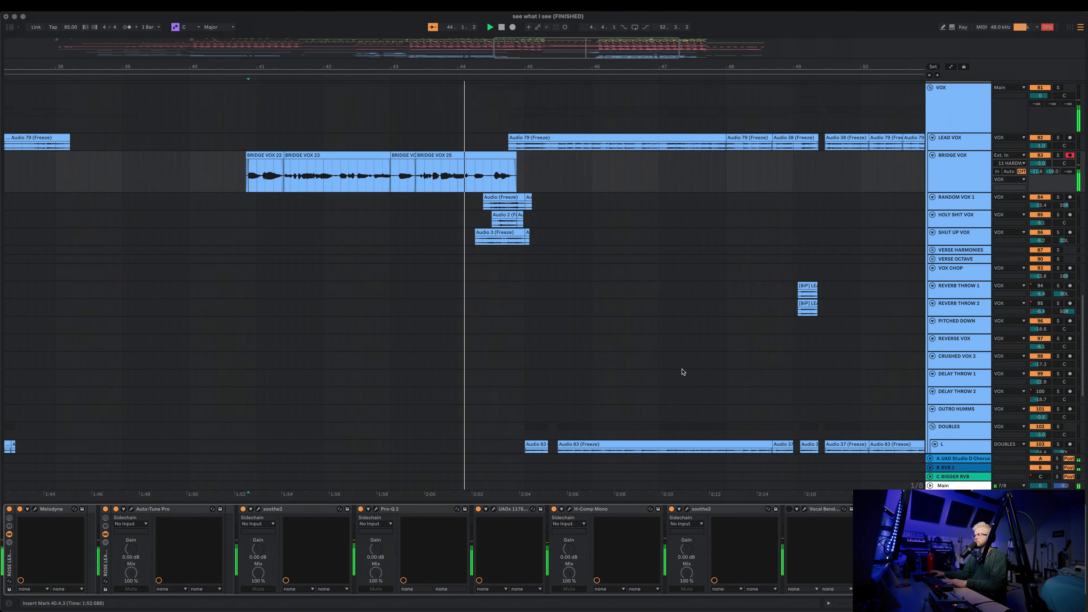
scroll(694, 372, "up", 5)
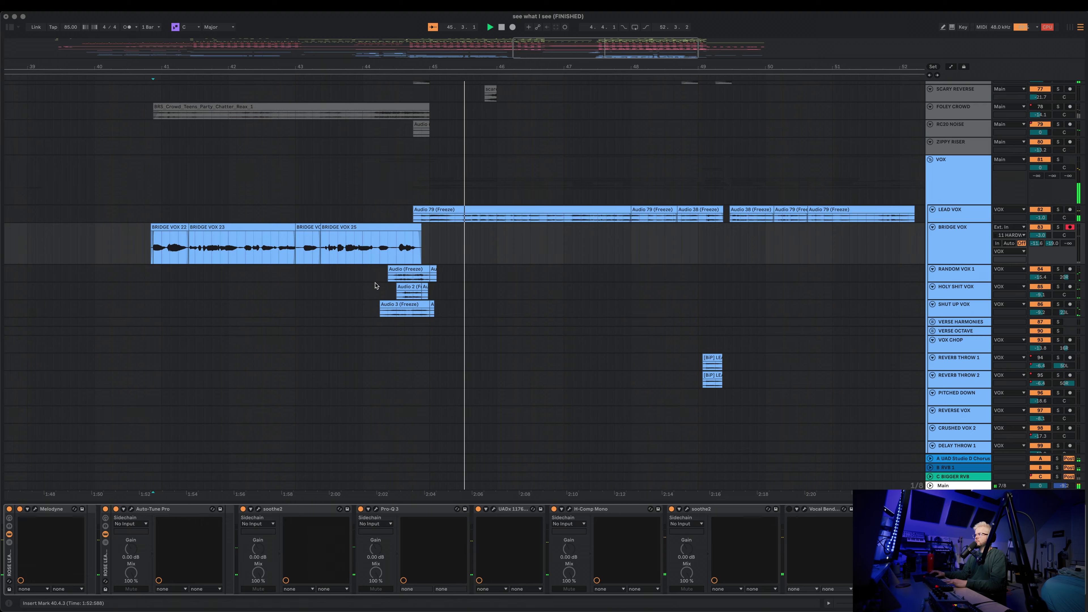
- Solo the RANDOM VOX 1, HOLY SHIT VOX and SHUT UP VOX tracks and play them from 44.1.1
left_click(327, 296)
key("space")
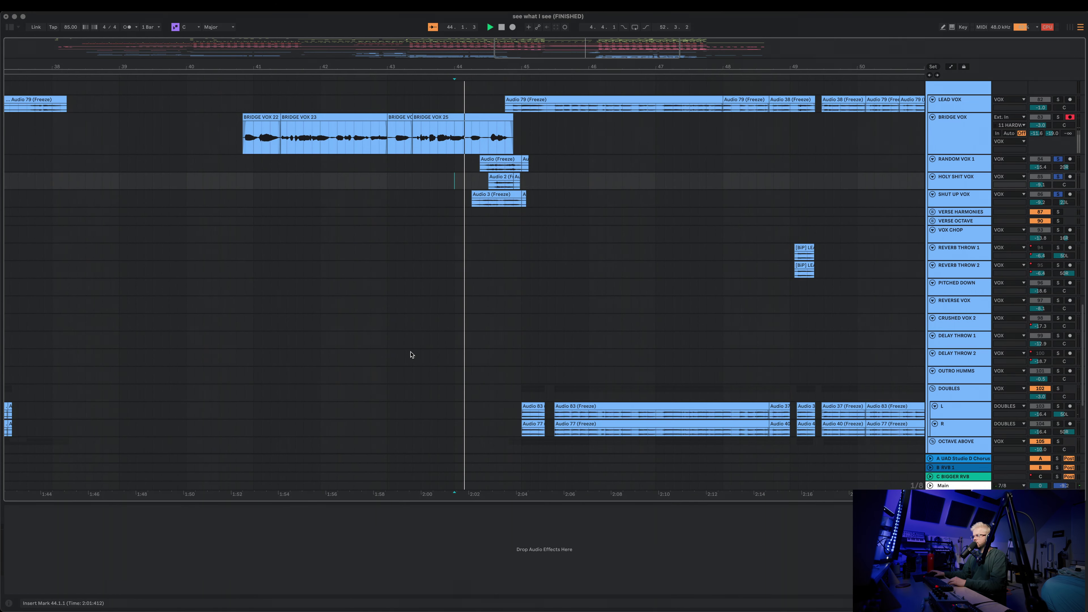
scroll(410, 354, "up", 3)
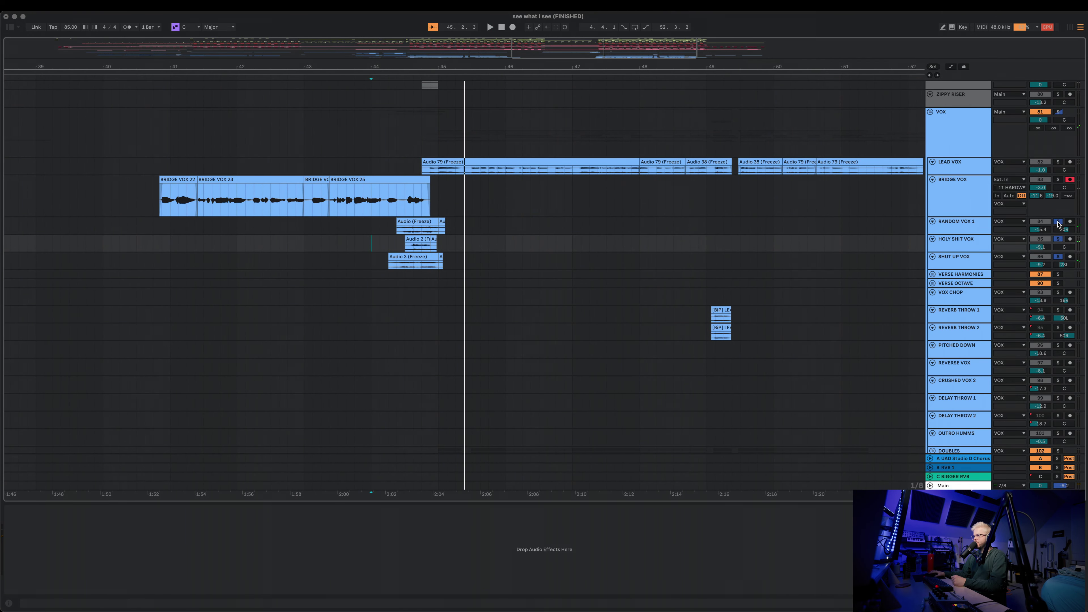
- Clear the solos, collapse the VOX group and play the full arrangement from 44.1.1, looking over the drum, synth and riser tracks
scroll(653, 291, "up", 15)
left_click(502, 265)
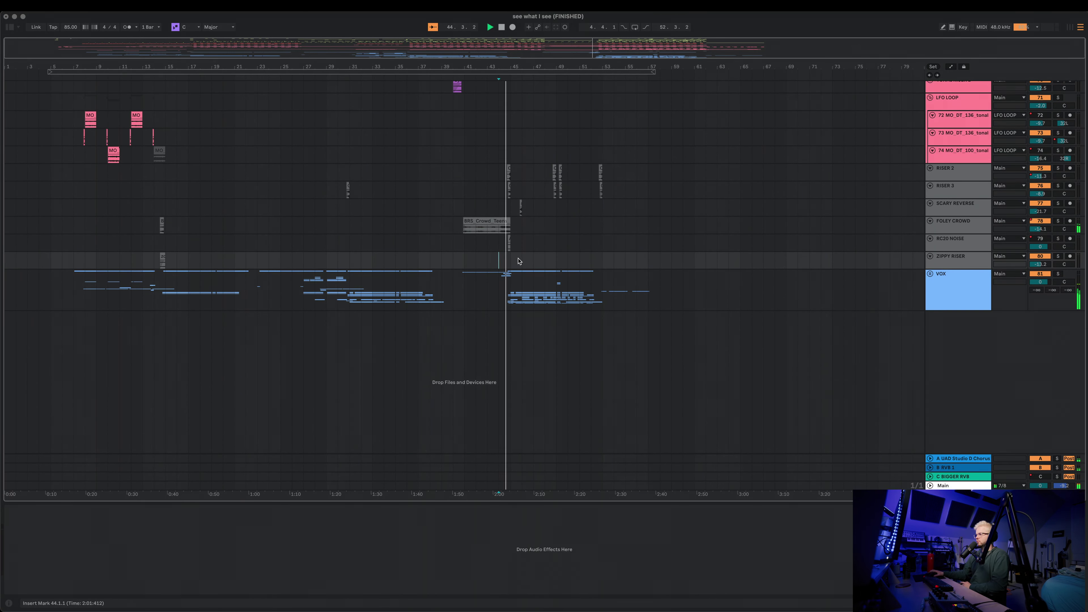
scroll(557, 278, "up", 15)
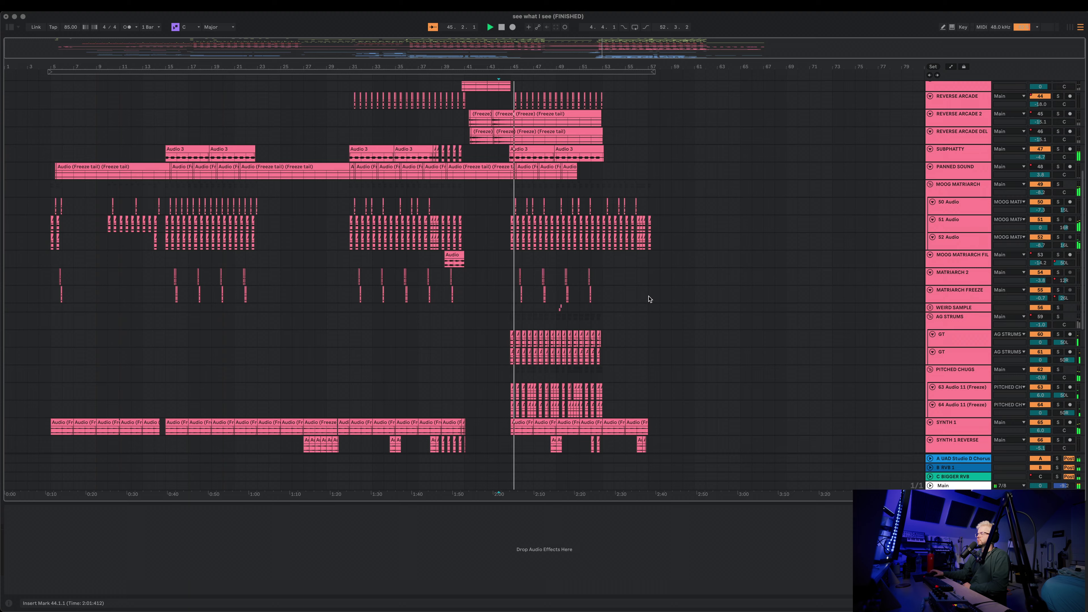
scroll(649, 300, "up", 10)
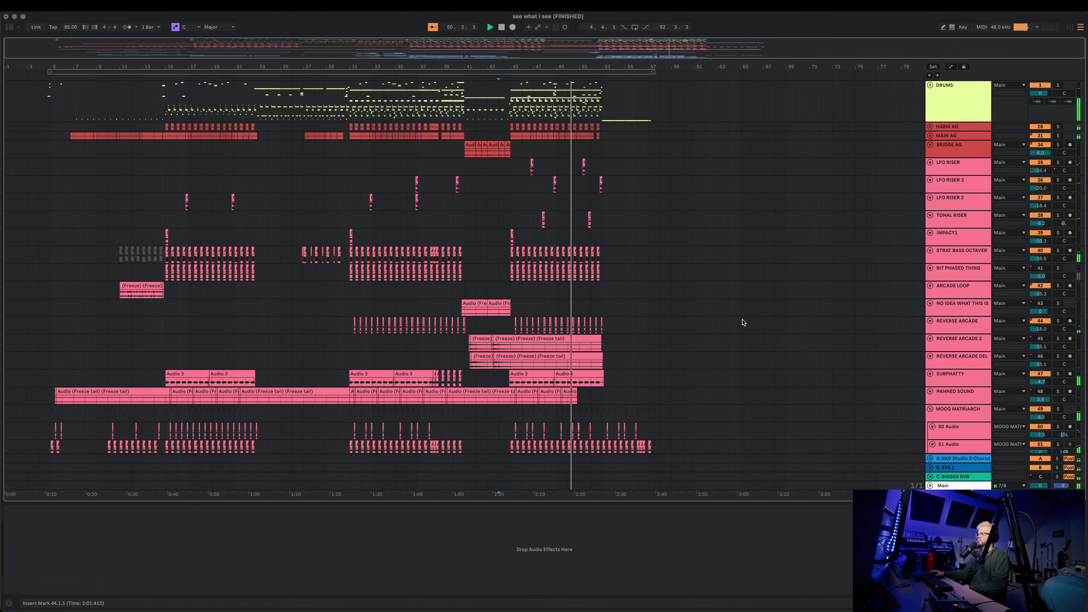
scroll(701, 327, "down", 15)
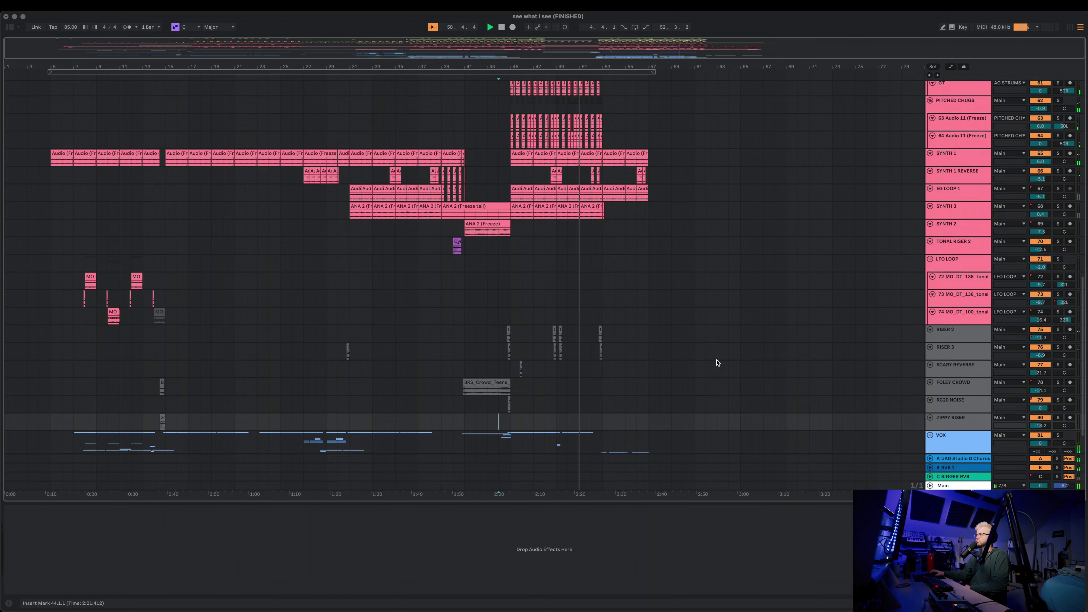
scroll(716, 366, "down", 1)
- Unfold the VOX group and locate the OUTRO HUMMS clips around bar 53
left_click(930, 397)
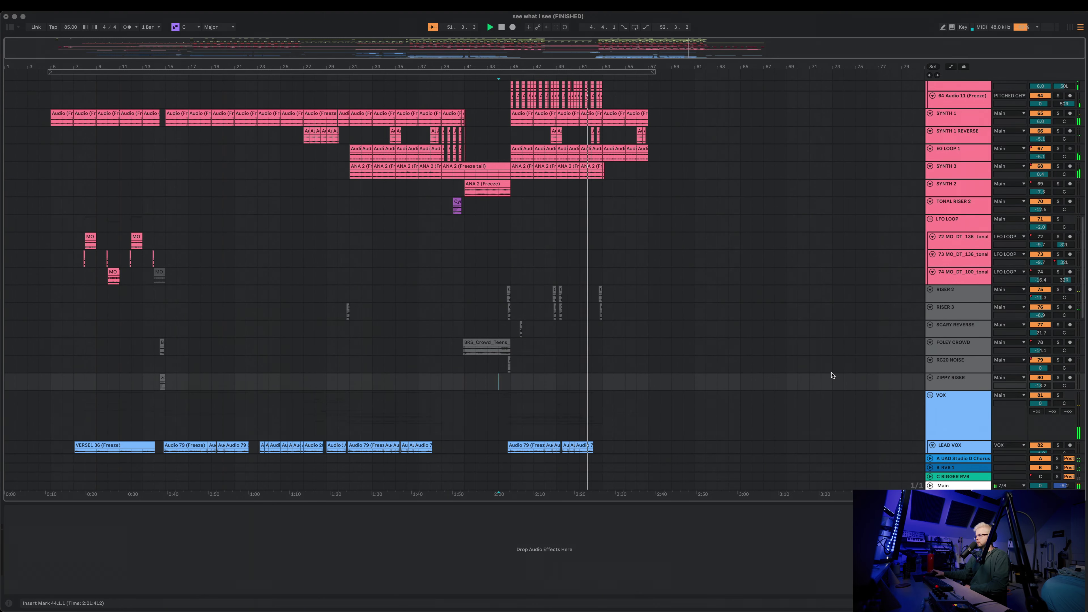
scroll(831, 376, "down", 6)
scroll(759, 363, "down", 7)
left_click_drag(615, 67, 589, 225)
scroll(597, 296, "up", 3)
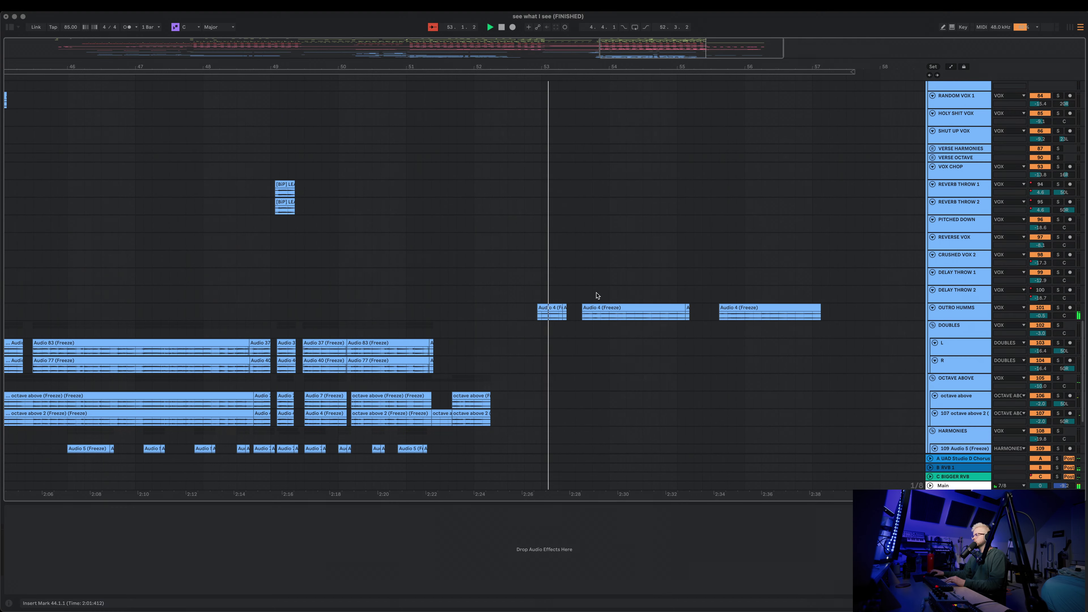
- Enlarge the OUTRO HUMMS track and place the insert marker at 53.1.1 in its first clip
left_click_drag(949, 319, 958, 373)
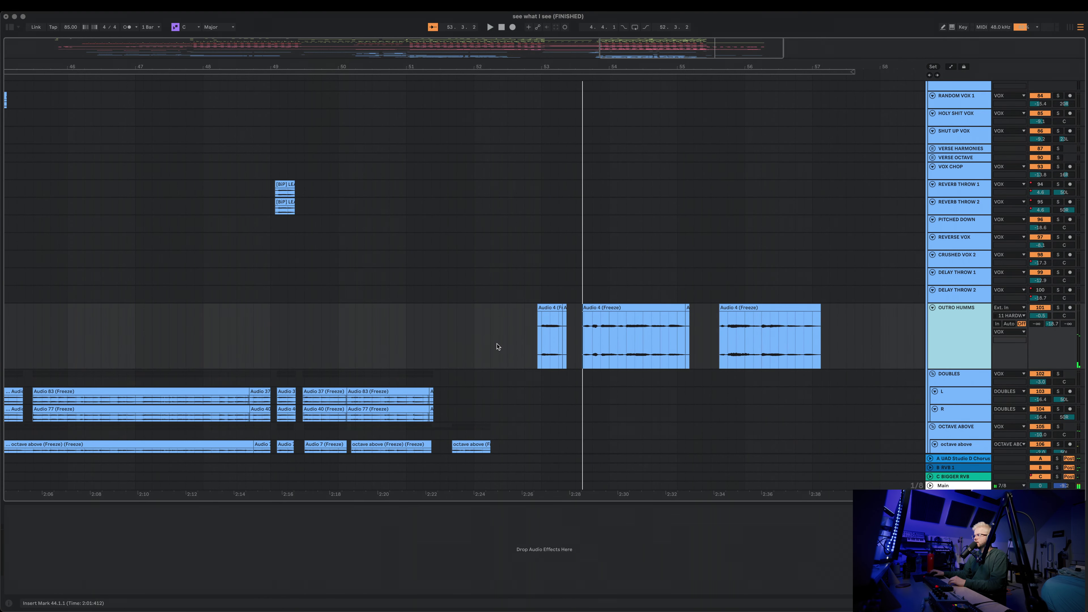
left_click(543, 350)
double_click(961, 337)
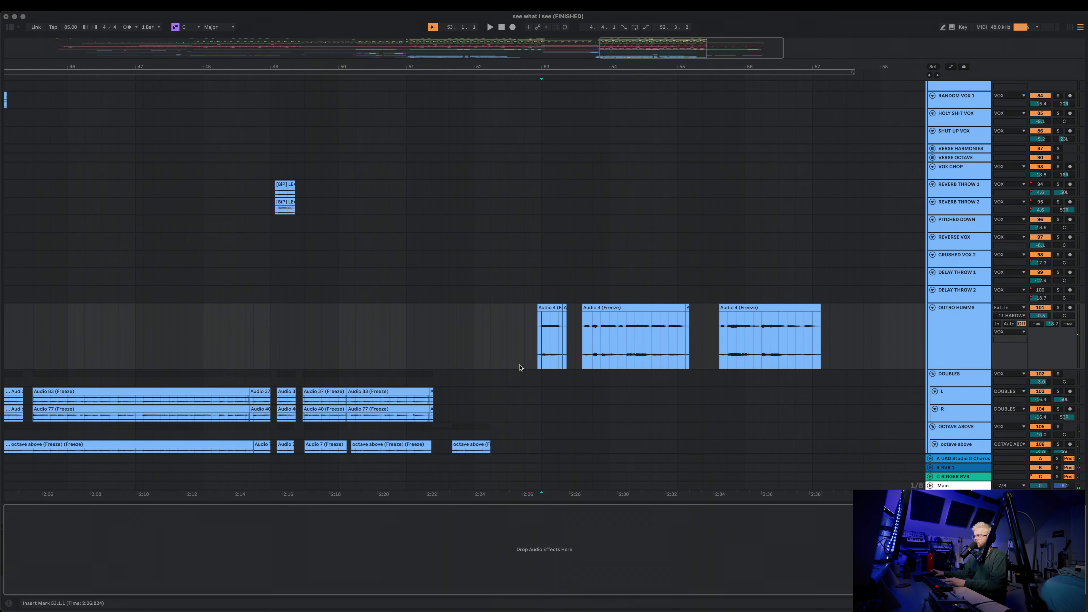
scroll(643, 418, "up", 7)
scroll(644, 418, "down", 7)
left_click(544, 344)
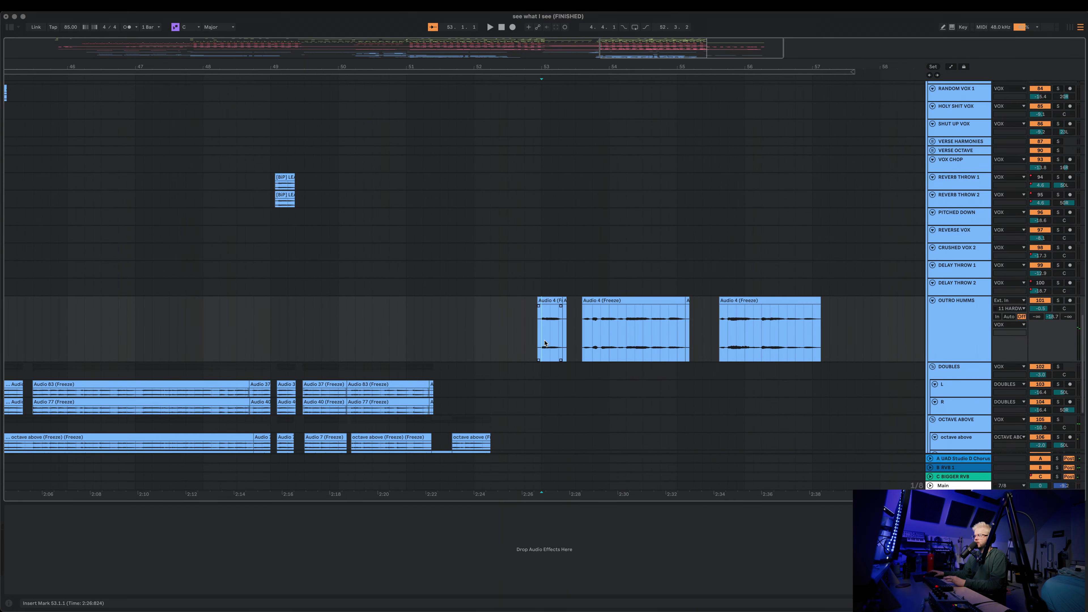
- Play the outro from 53.1.1 and inspect the OUTRO HUMMS track alongside the other vocal layers
scroll(541, 368, "up", 10)
key("space")
scroll(539, 369, "down", 10)
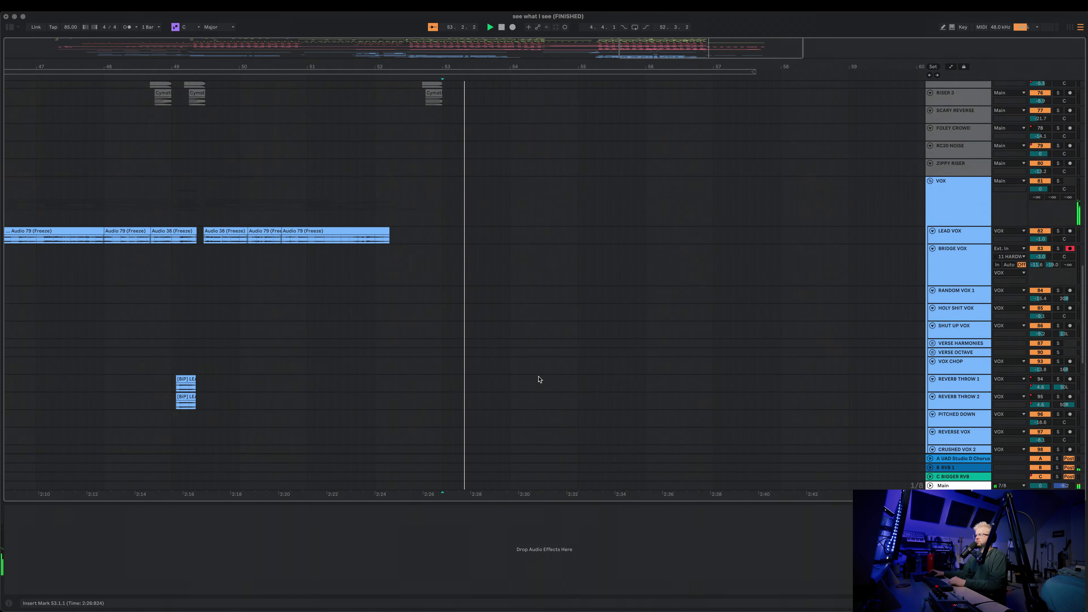
scroll(539, 373, "up", 4)
left_click(539, 378)
scroll(539, 378, "down", 5)
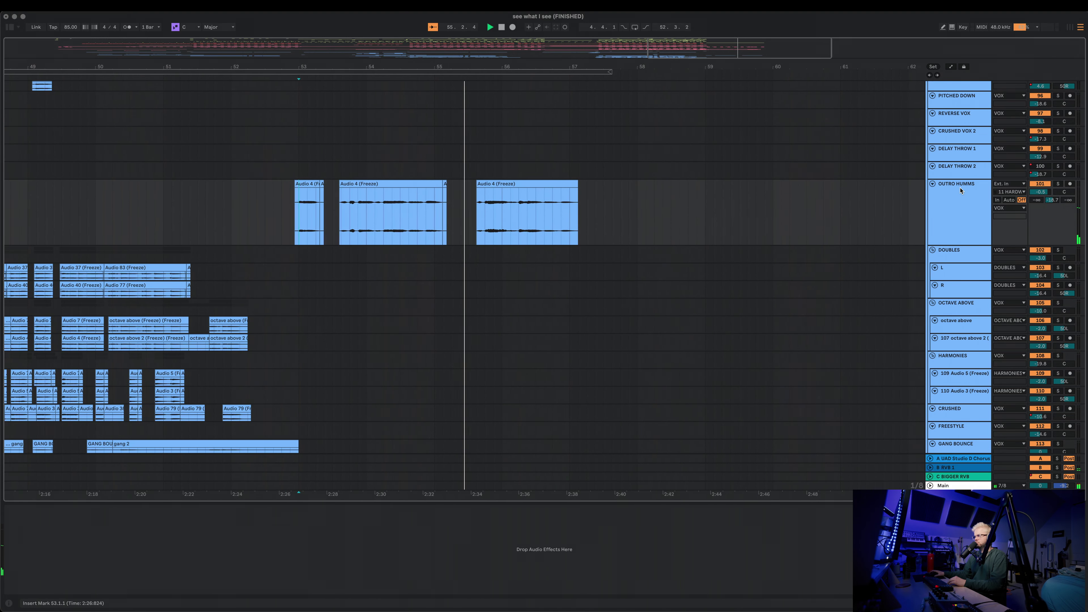
left_click(981, 215)
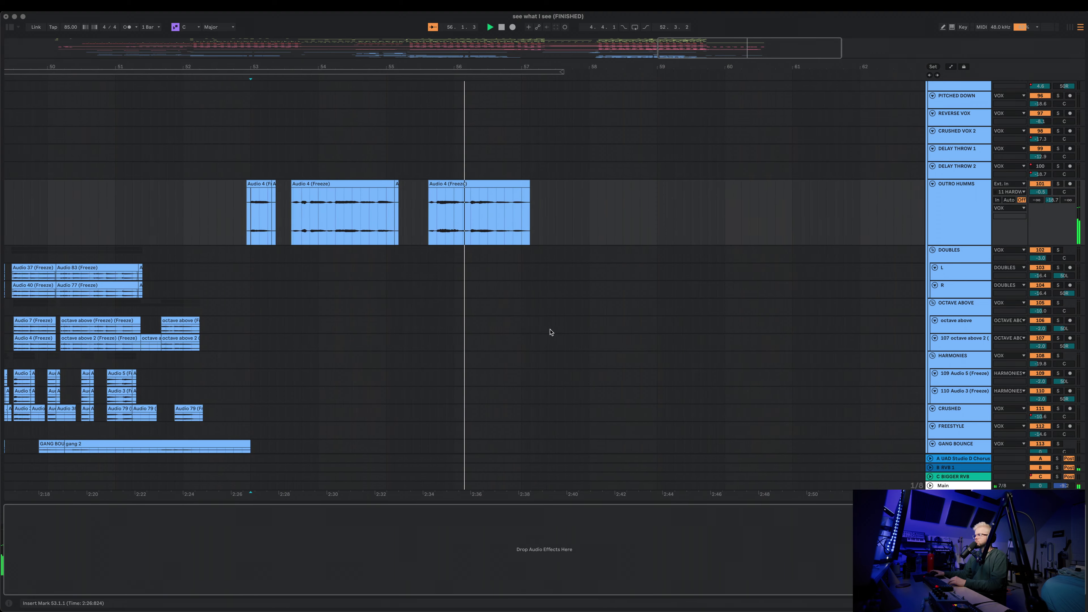